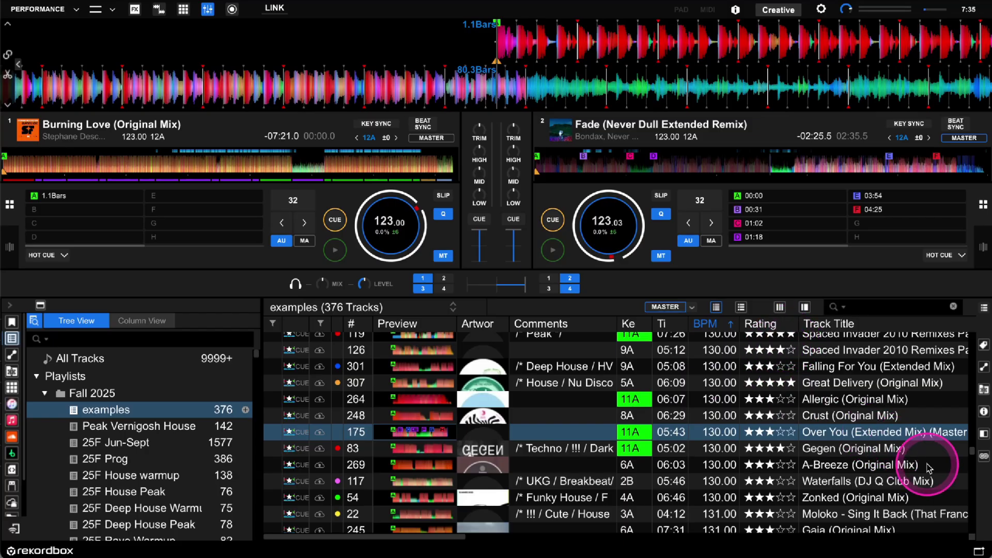
Add A-Breeze (Original Mix) to the end of the Automix list and start Automix playback
left_click(985, 458)
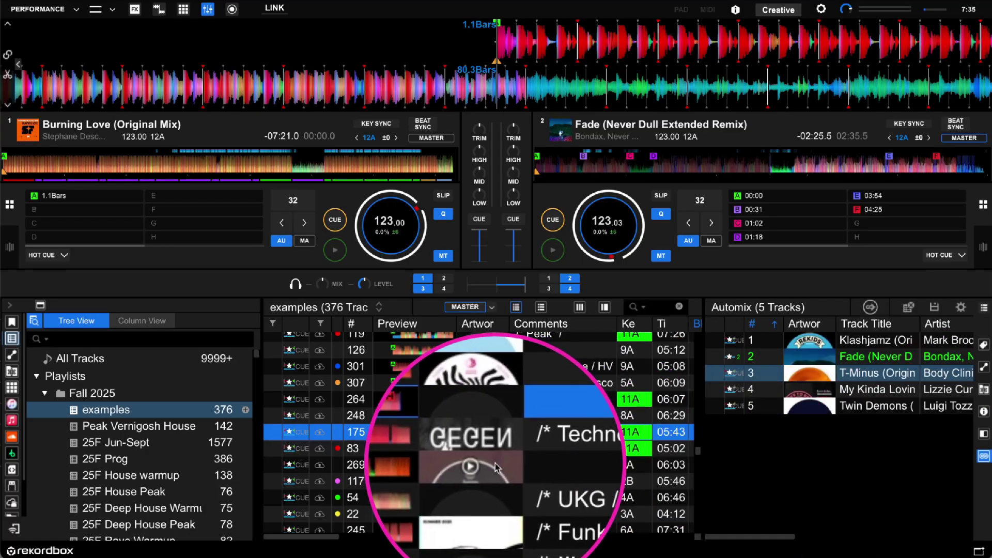
left_click_drag(399, 471, 820, 472)
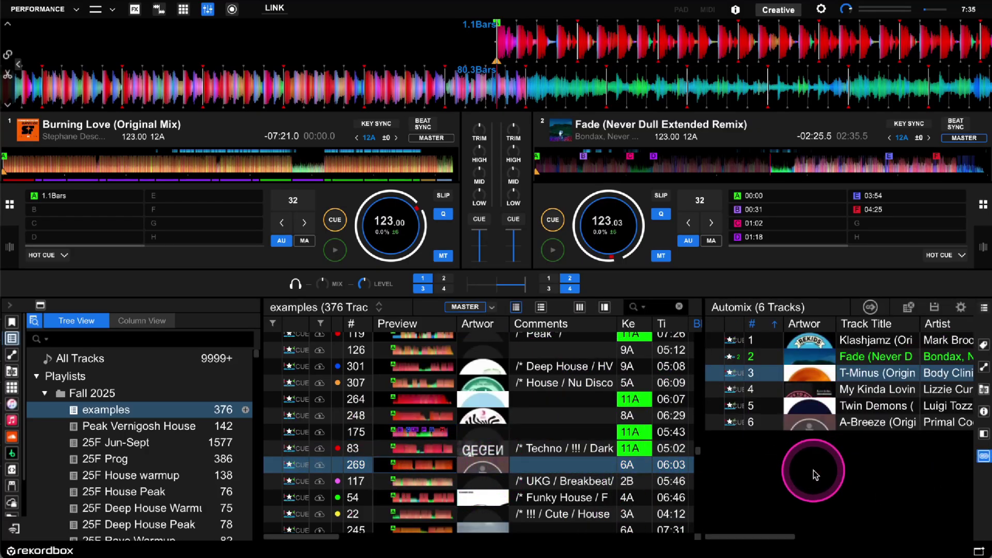
left_click(871, 308)
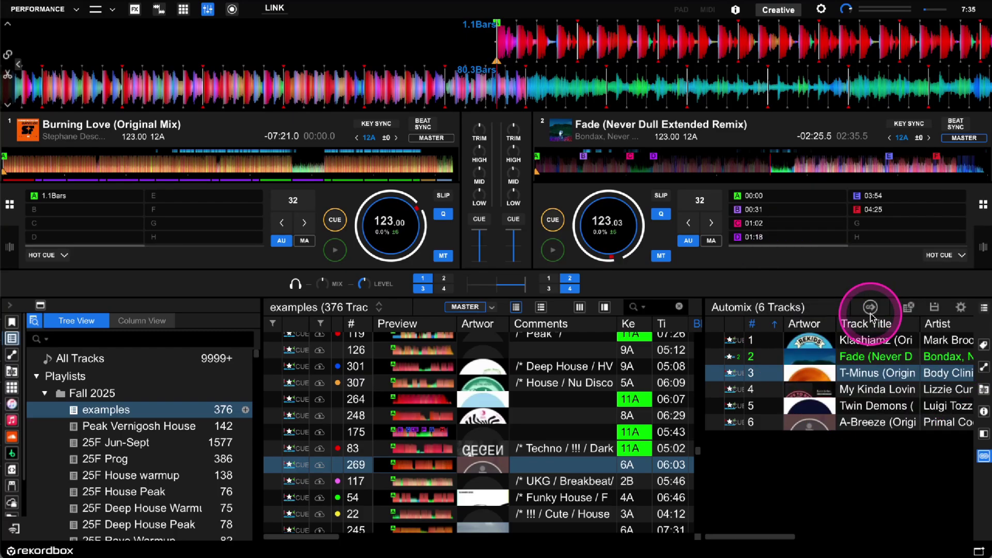
mouse_move(597, 222)
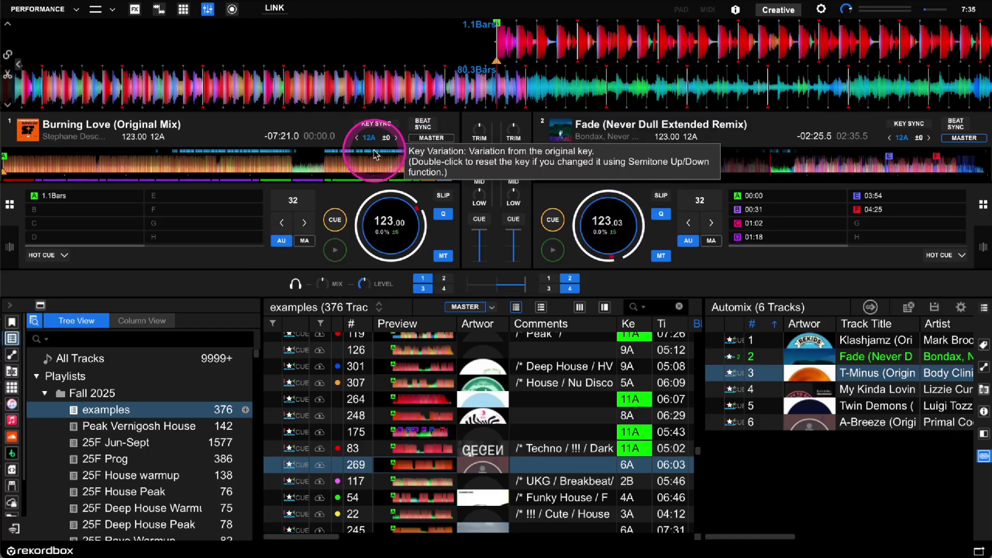
mouse_move(383, 201)
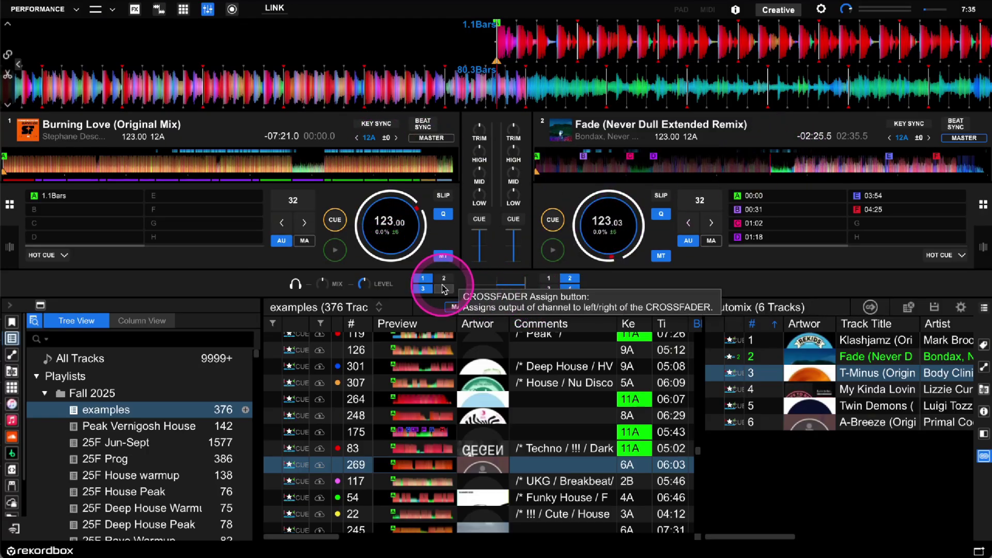
left_click(871, 309)
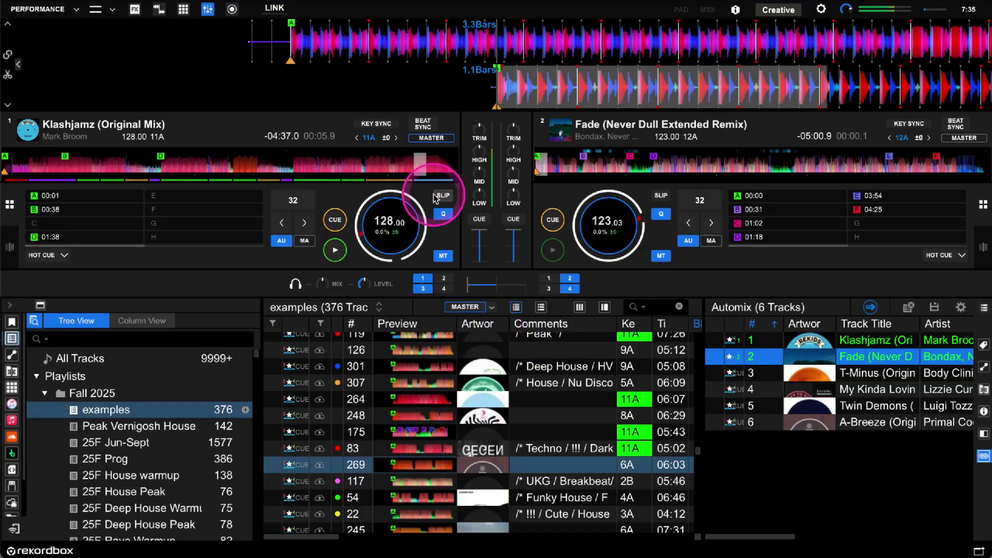
Skip Klashjamz on deck 1 close to its end for the Automix transition into Fade, and pause deck 2
left_click(406, 173)
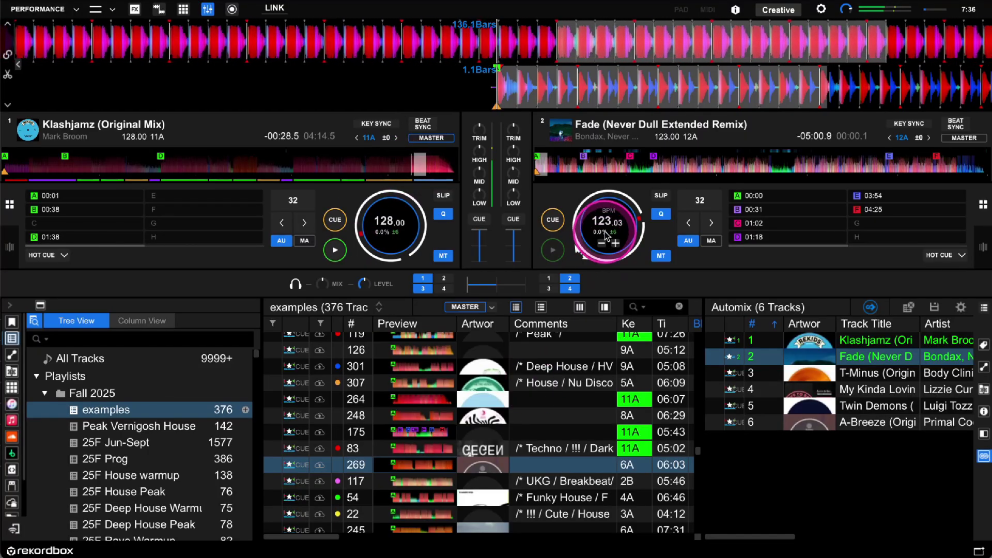
left_click(753, 312)
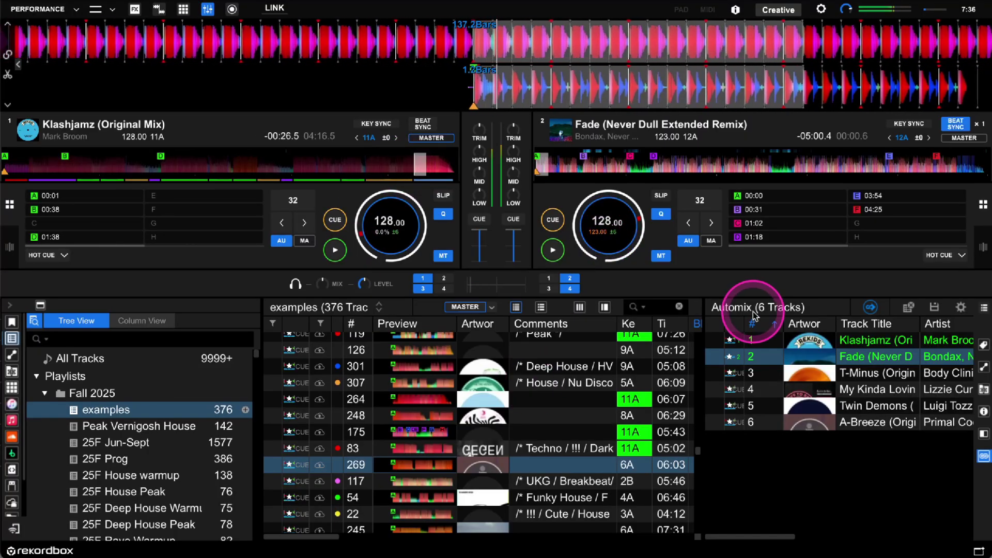
mouse_move(753, 312)
left_mouse_down()
mouse_move(548, 306)
mouse_move(499, 294)
mouse_move(516, 290)
left_mouse_up()
left_click_drag(825, 406, 807, 474)
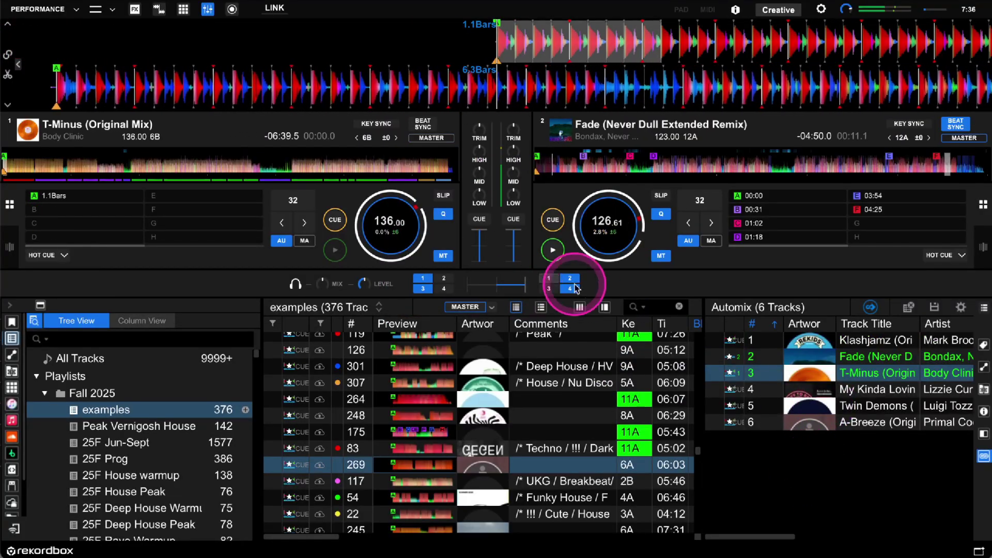
left_click(552, 250)
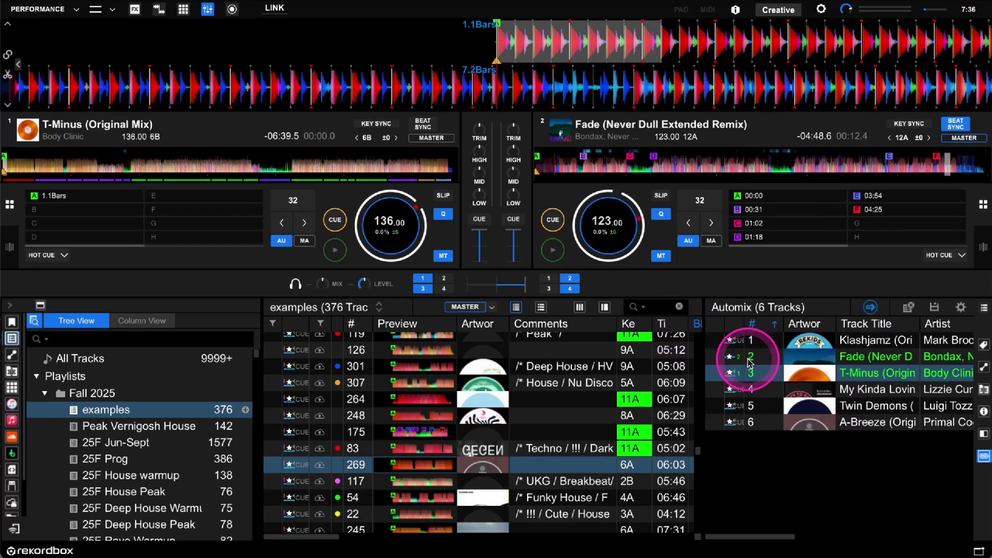
left_click(872, 310)
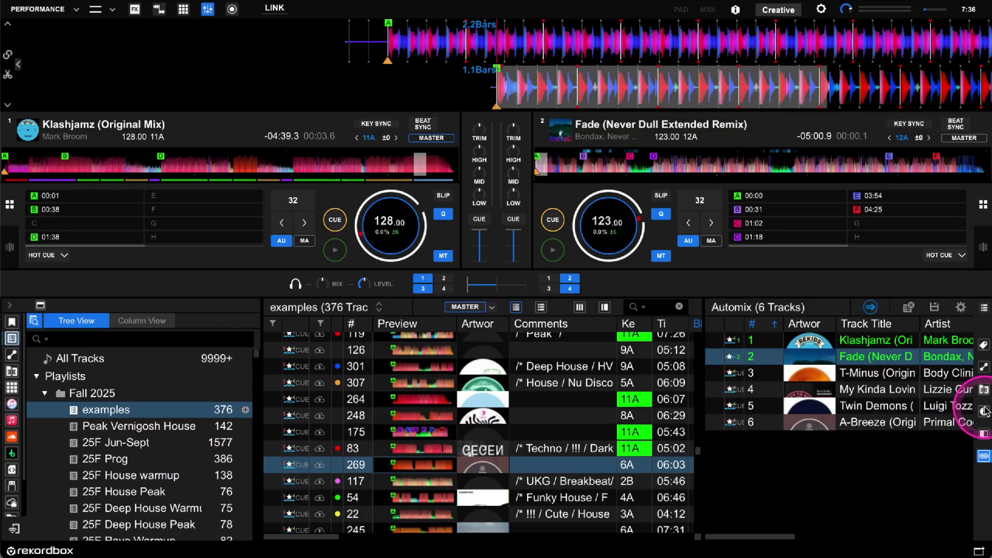
Show the sub-browser beside the examples playlist and look through the narrowed track list's columns
left_click(984, 437)
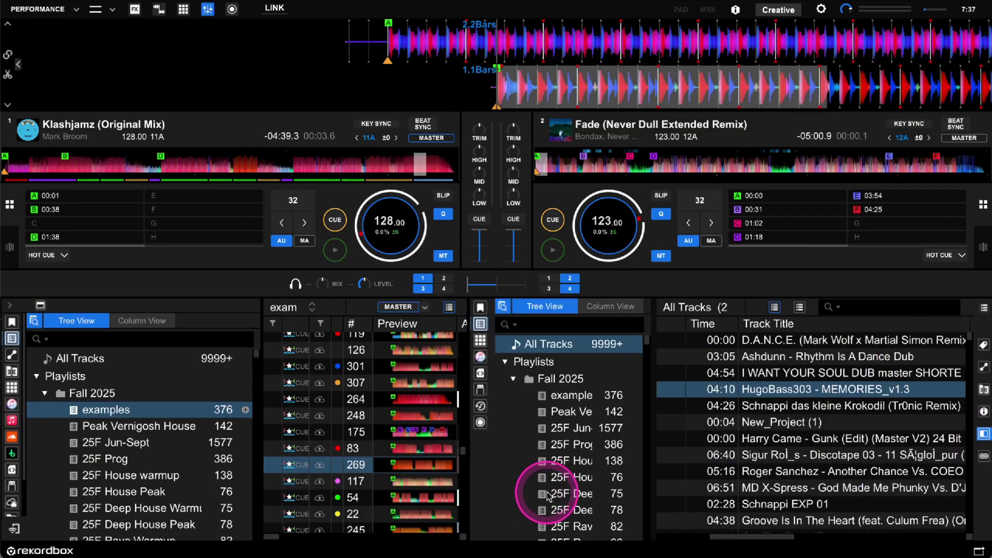
scroll(368, 432, "right", 3)
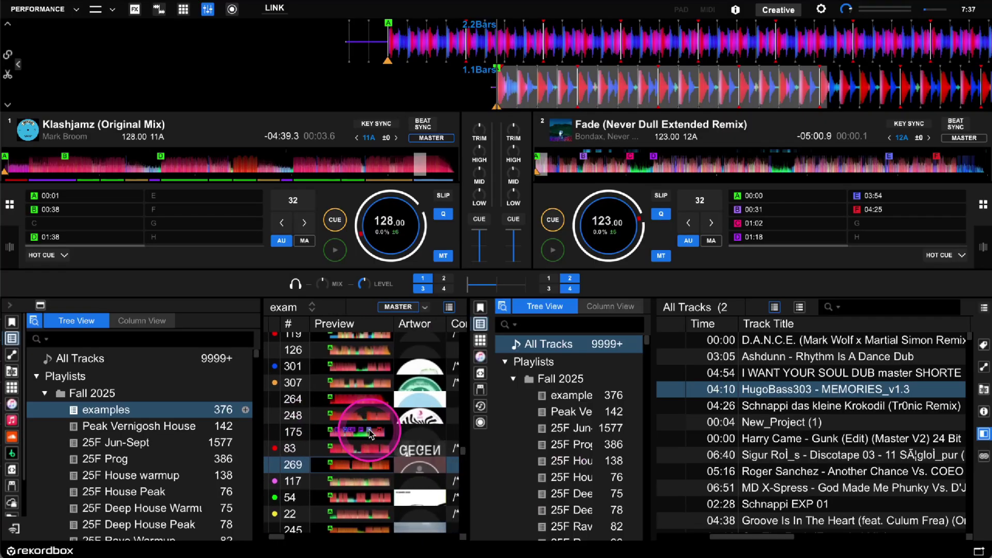
scroll(370, 433, "left", 3)
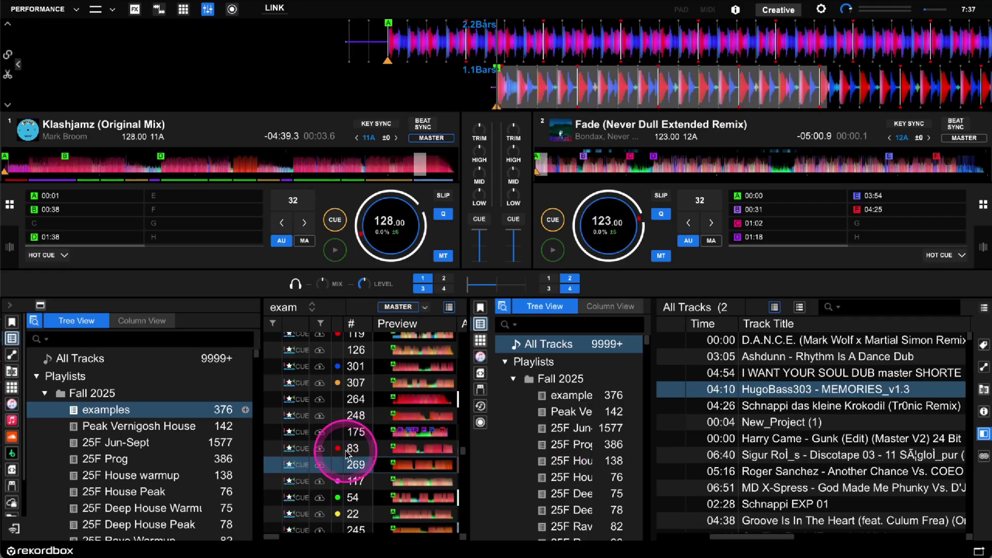
Stack the sub-browser below the main track list, and hide it again
left_click(41, 307)
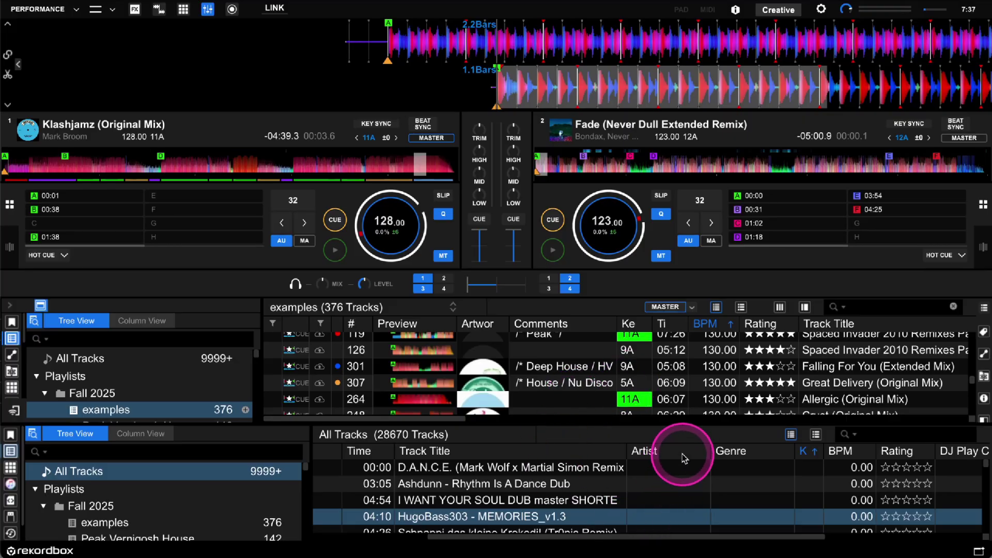
key("ctrl+super+space")
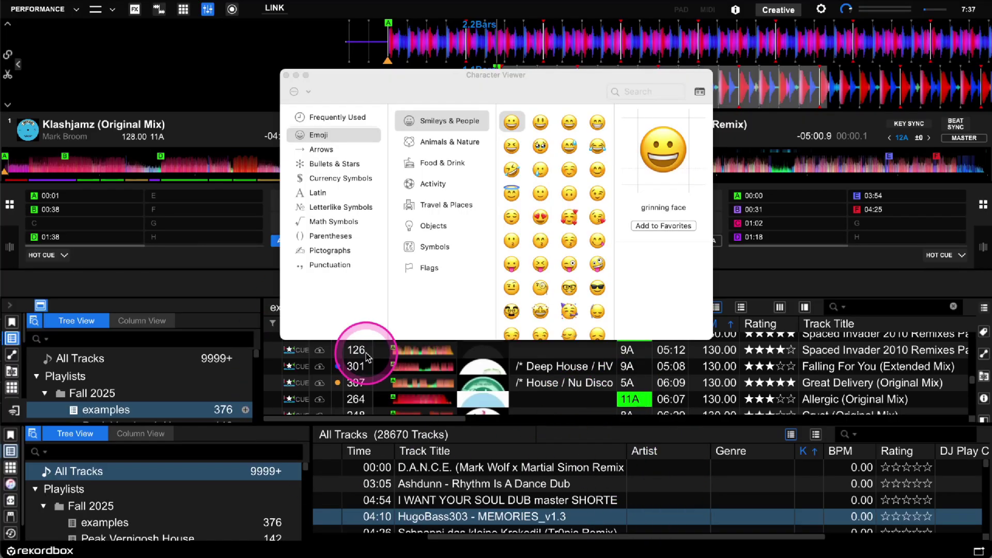
key("ctrl+super+space")
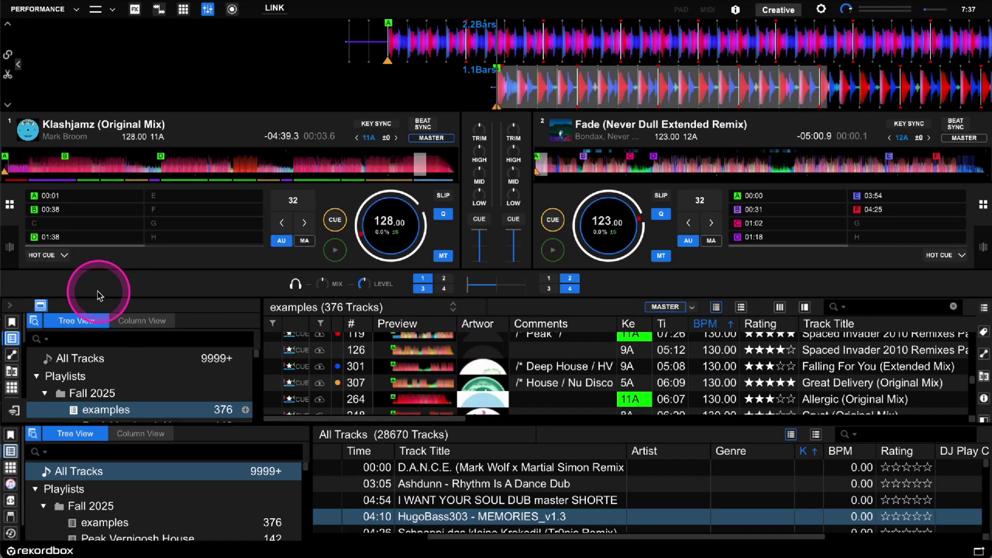
left_click(44, 307)
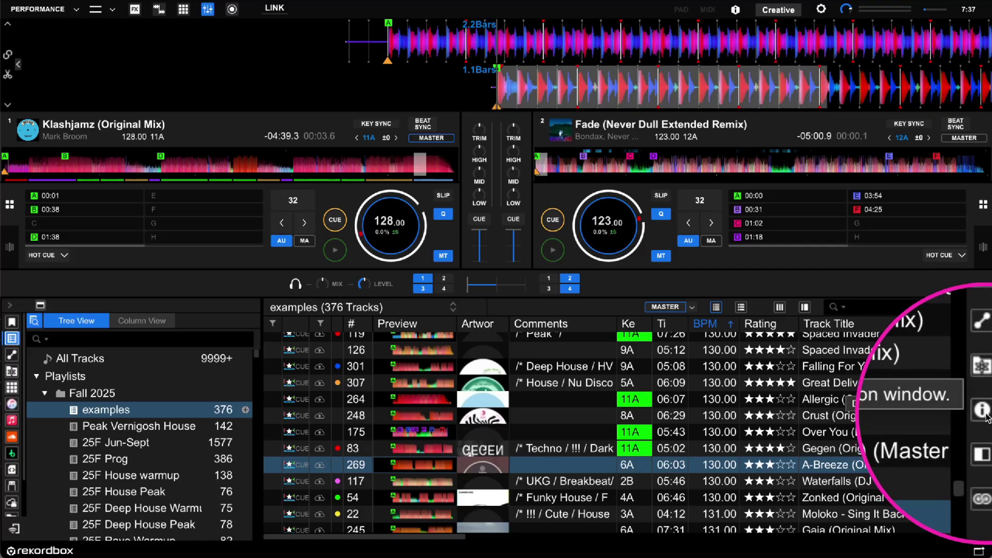
Show the information summary for A-Breeze (Original Mix) and look through the matching columns of the track list
left_click(985, 413)
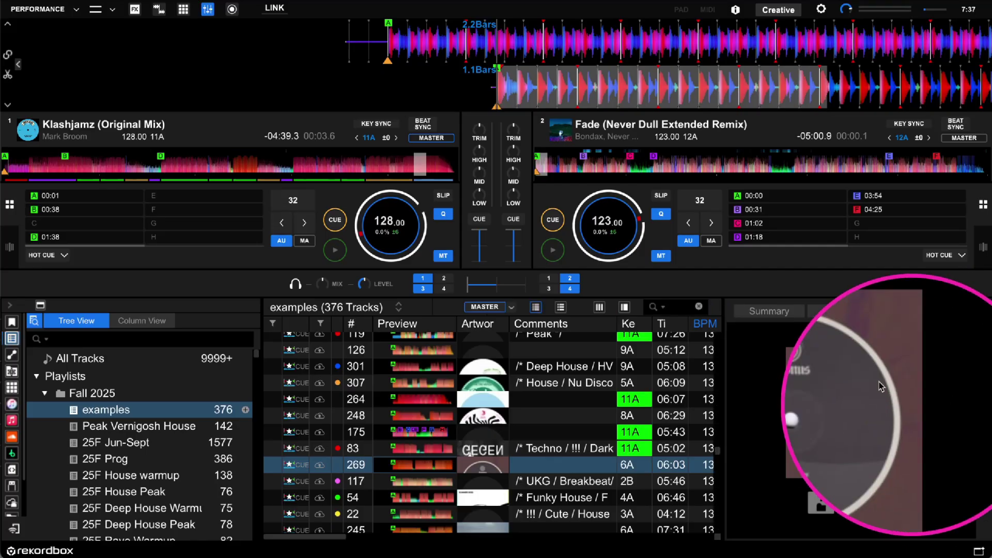
left_click(769, 310)
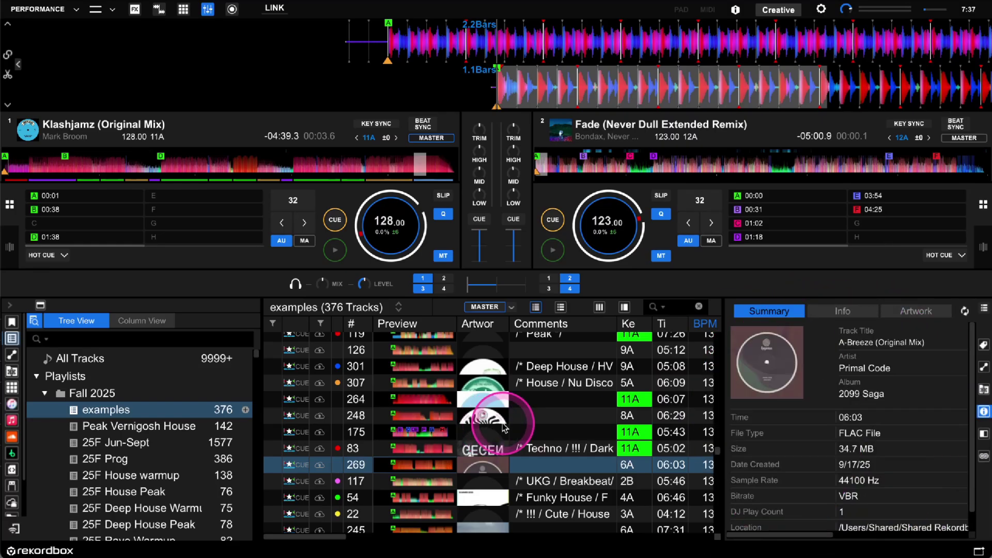
scroll(504, 427, "right", 10)
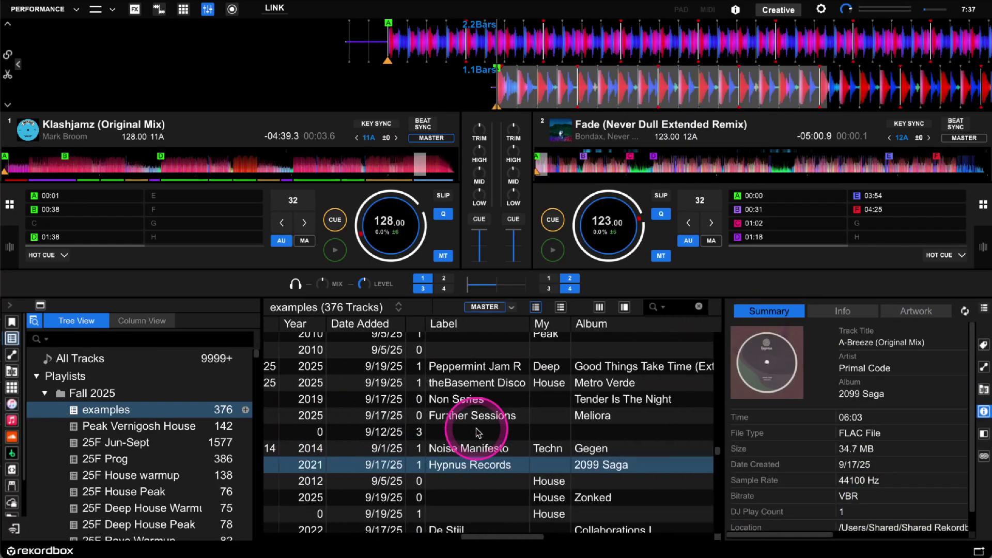
scroll(478, 433, "right", 10)
scroll(477, 433, "left", 15)
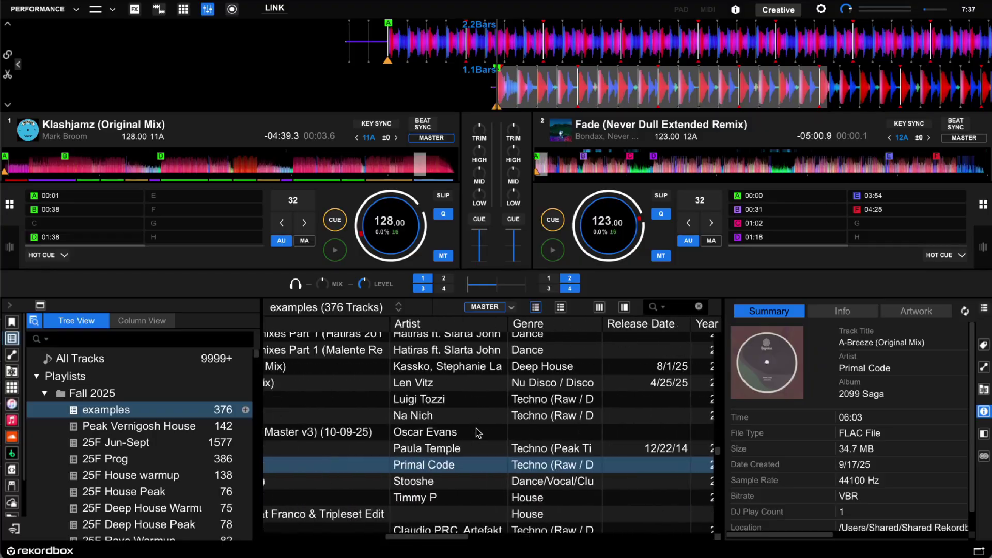
scroll(478, 434, "left", 10)
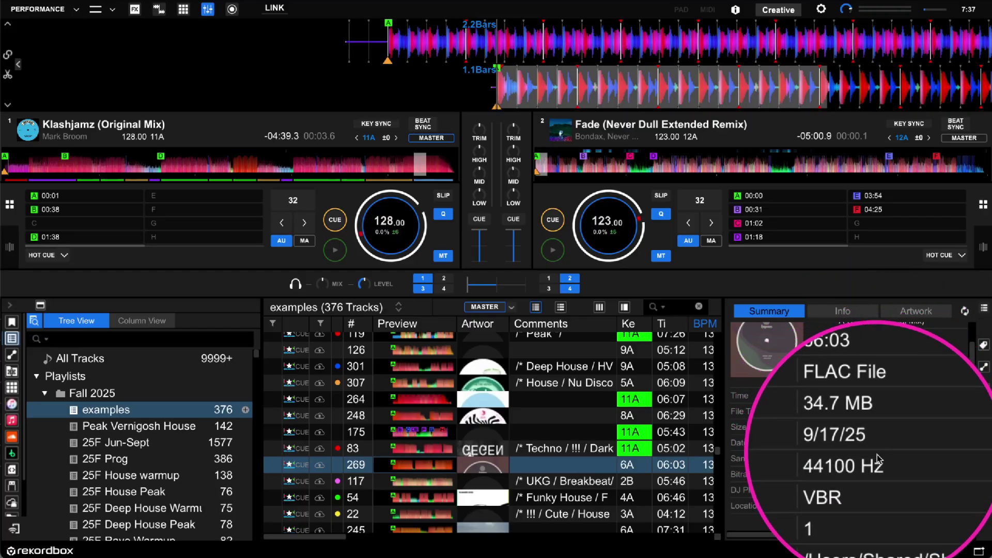
Review the editable Info fields of A-Breeze (Original Mix) and open its comment in the track list for editing
left_click(851, 316)
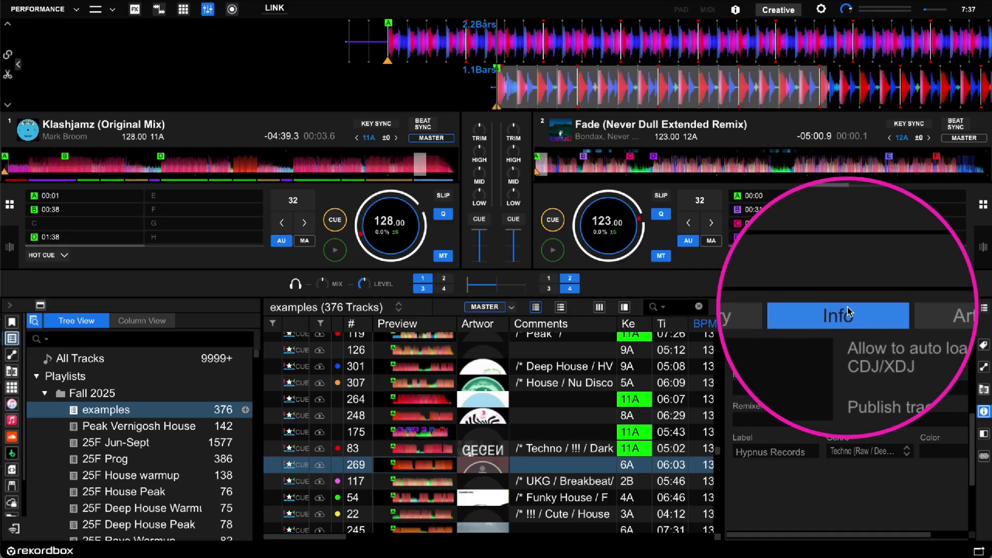
scroll(832, 432, "up", 5)
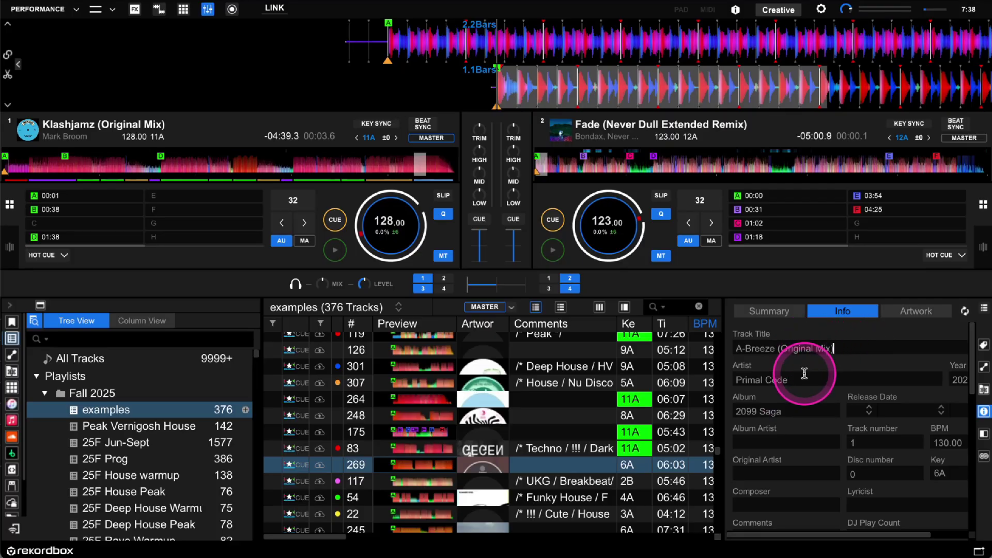
left_click(766, 381)
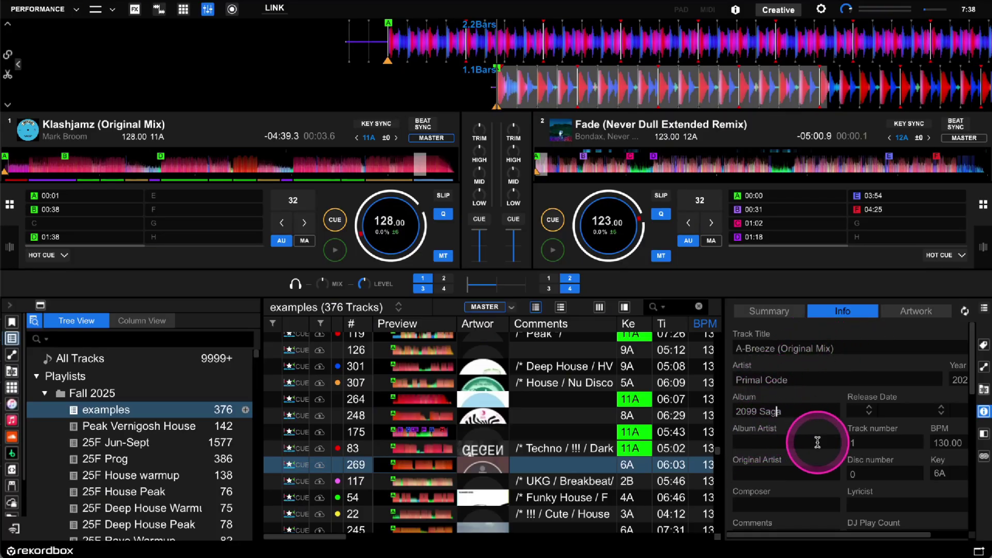
left_click(552, 465)
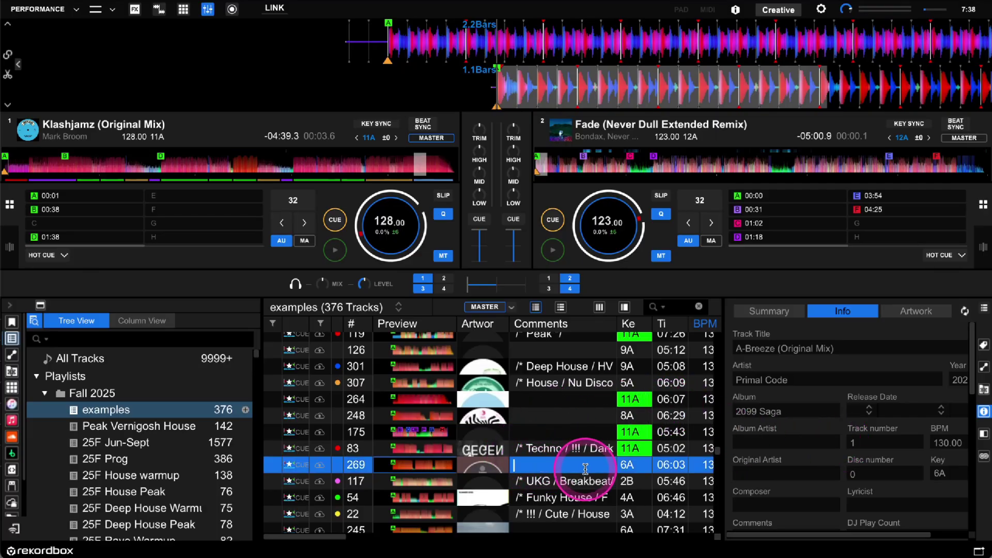
scroll(585, 469, "right", 3)
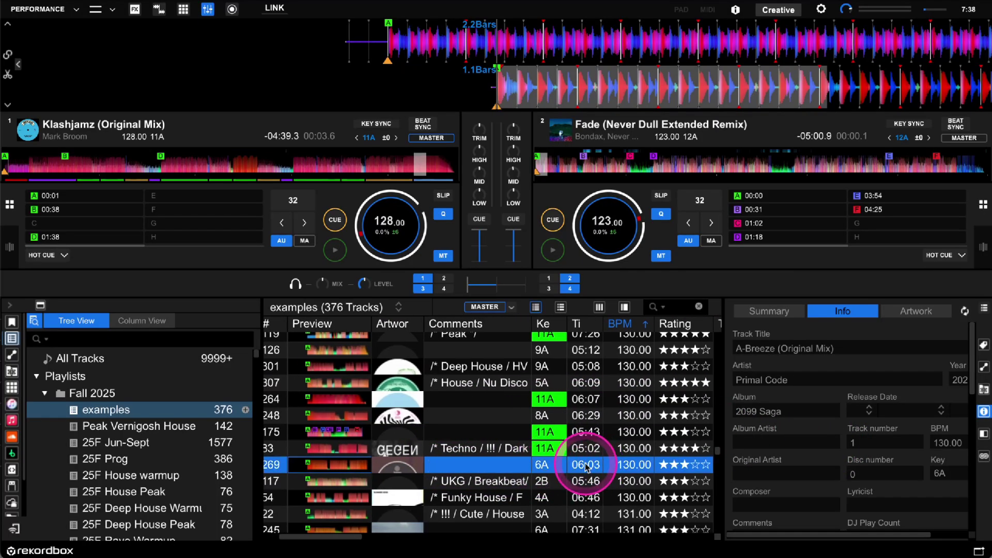
scroll(846, 419, "right", 2)
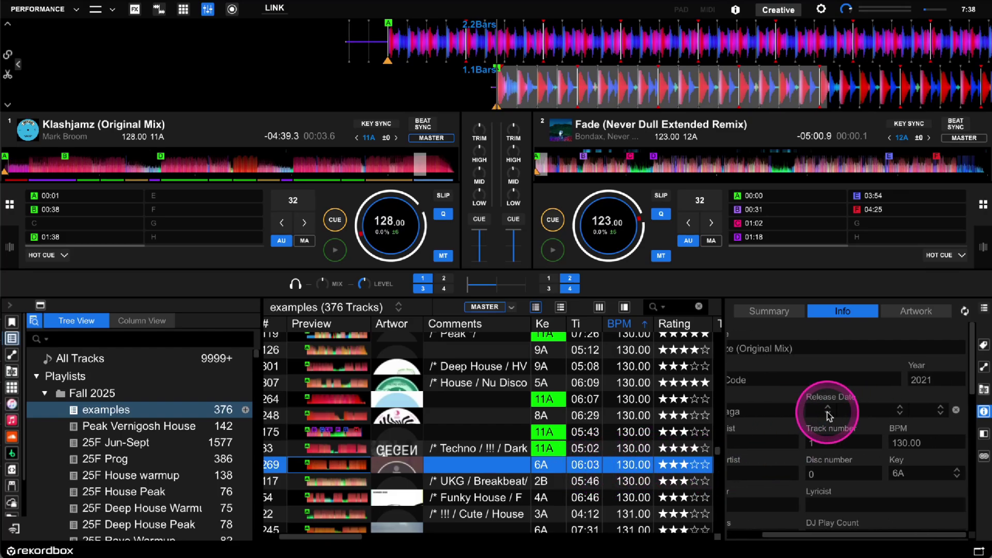
scroll(829, 417, "left", 2)
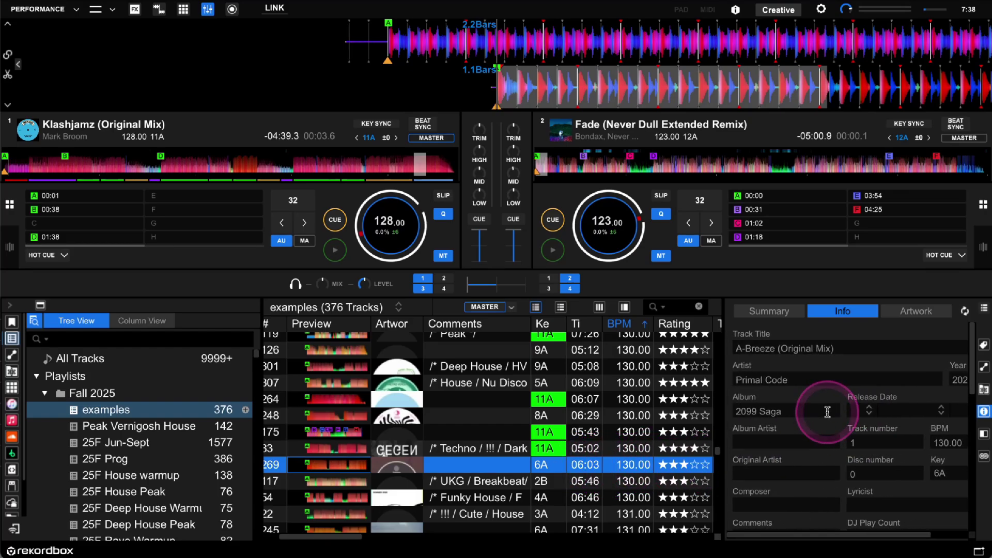
scroll(605, 430, "right", 1)
Select the neighbouring tracks Zonked (Original Mix) and Moloko - Sing It Back in the examples playlist, with the Genre column in view
scroll(605, 430, "right", 10)
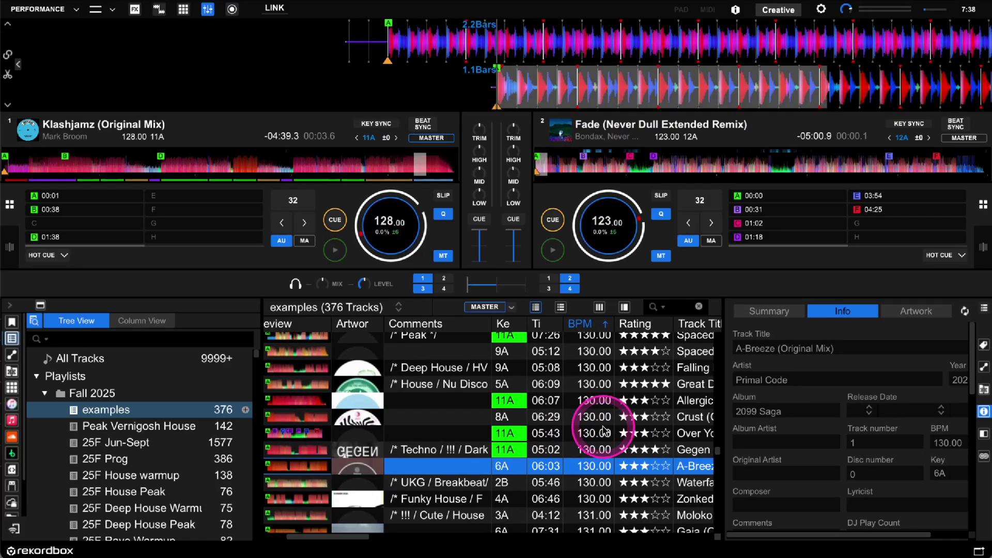
scroll(605, 431, "right", 2)
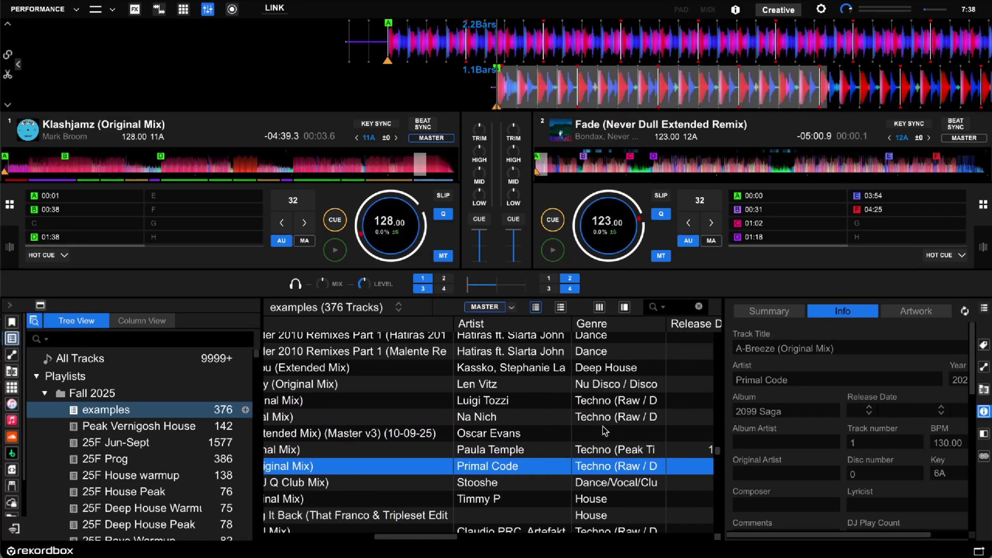
scroll(660, 468, "down", 2)
left_click(625, 467)
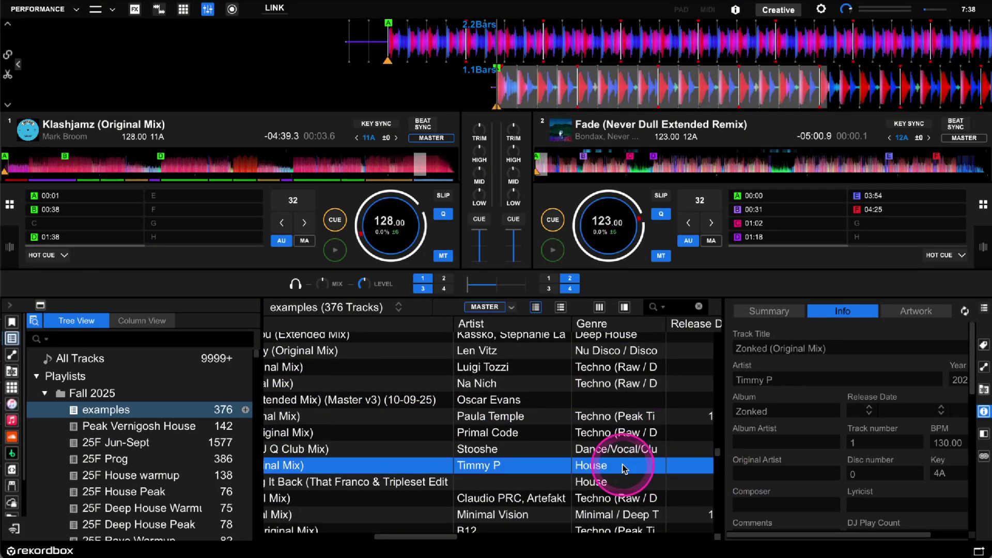
left_click(625, 483, "shift")
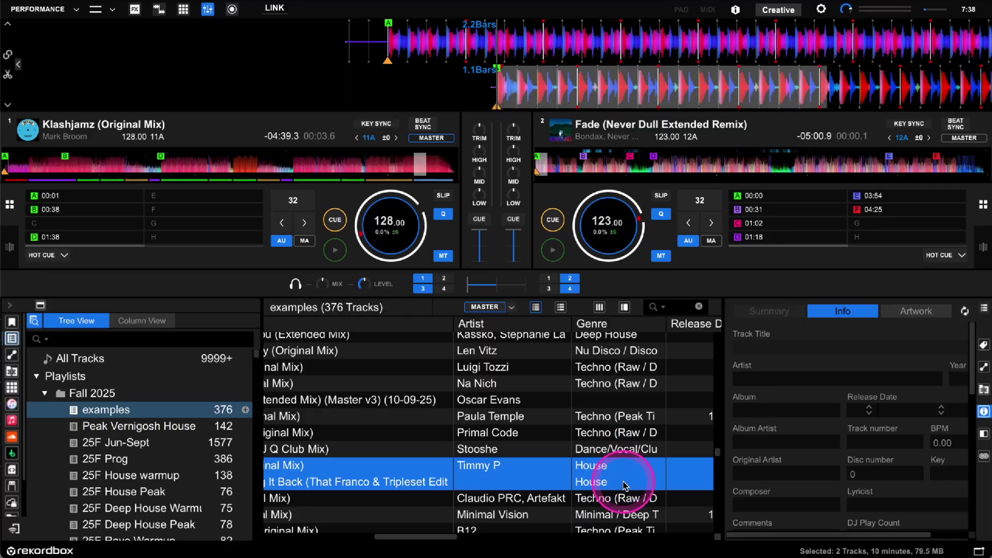
Set the genre of both selected tracks to Techno in their Info fields
scroll(856, 472, "down", 5)
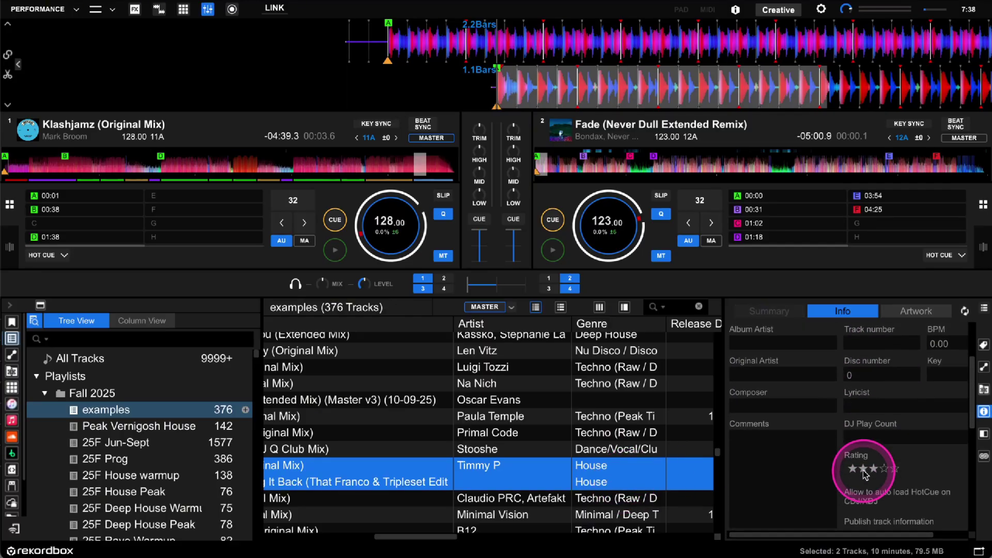
scroll(860, 479, "down", 3)
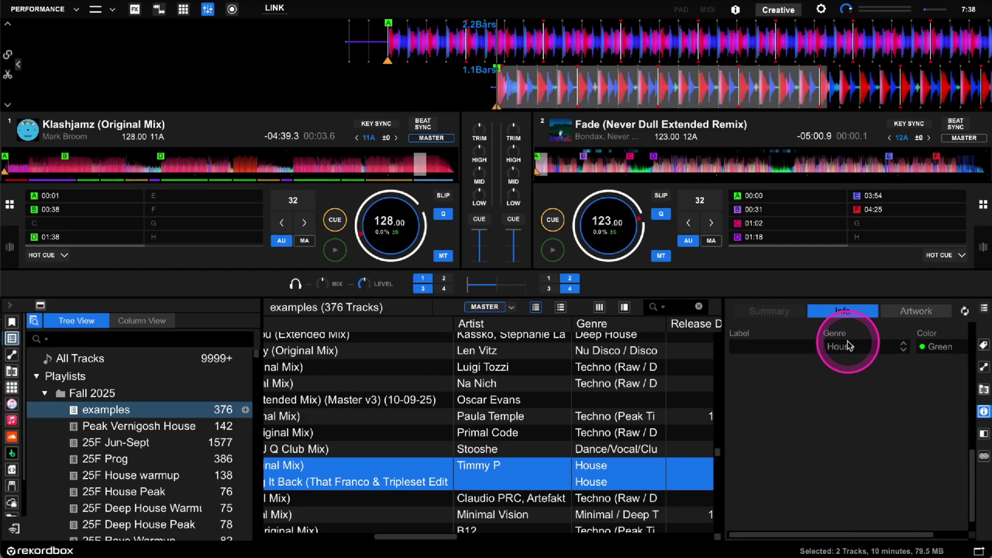
double_click(850, 347)
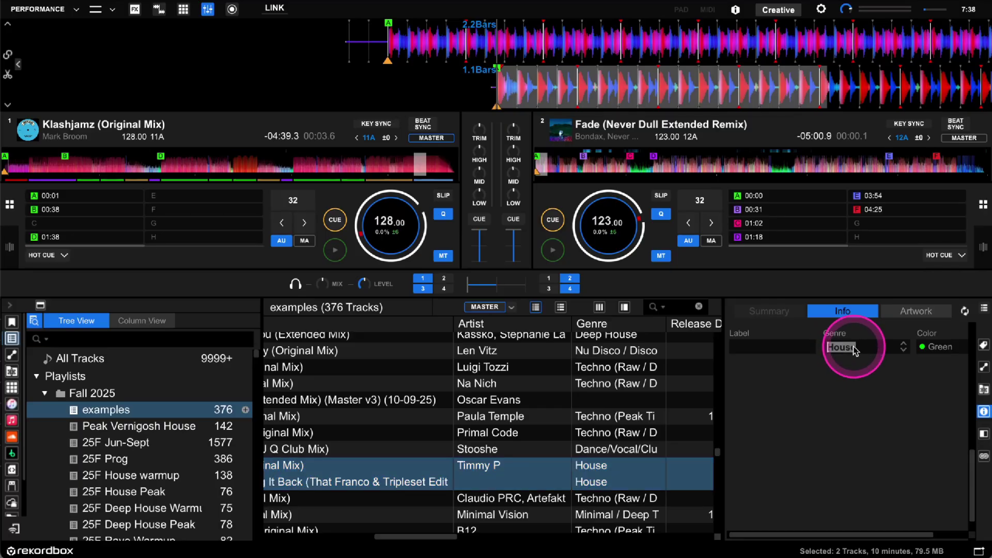
key("Return")
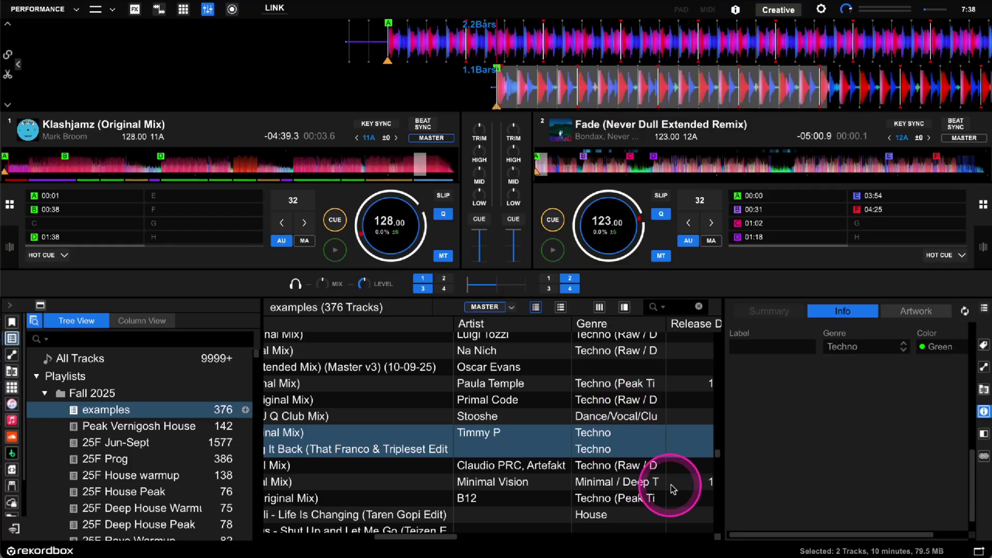
Set the genre of both selected tracks back to House
left_click(854, 348)
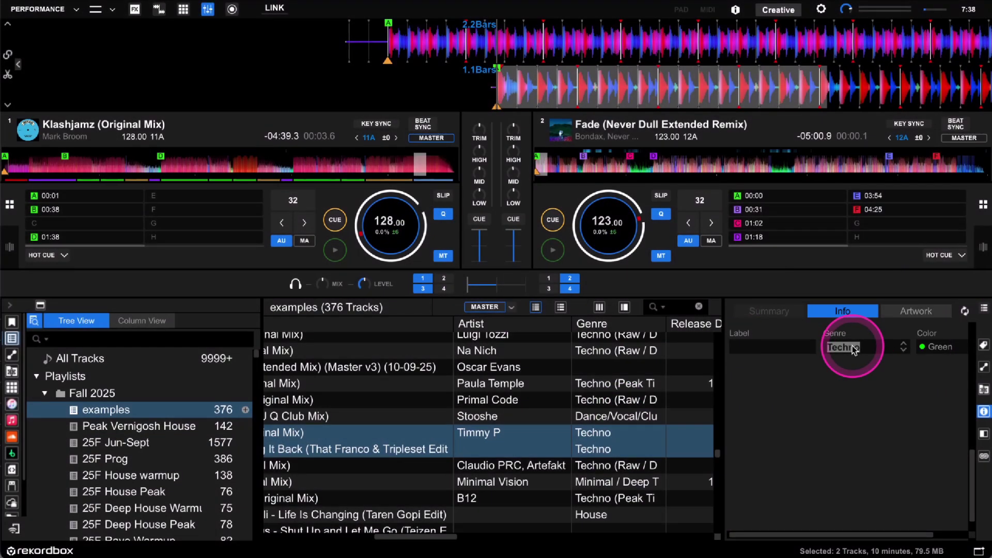
type("House")
key("Return")
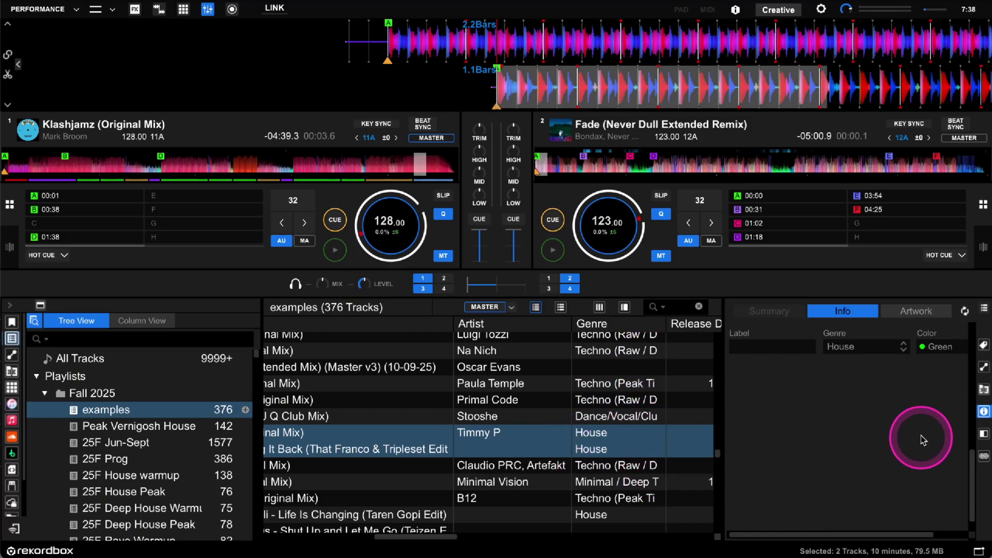
Look at the artwork of the selected tracks and return to their Info fields
left_click(916, 310)
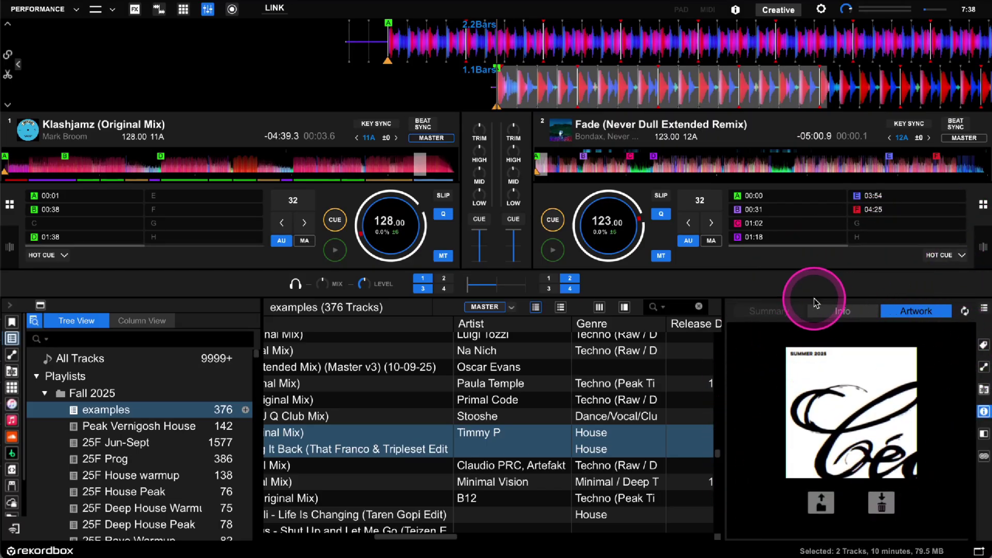
left_click(840, 309)
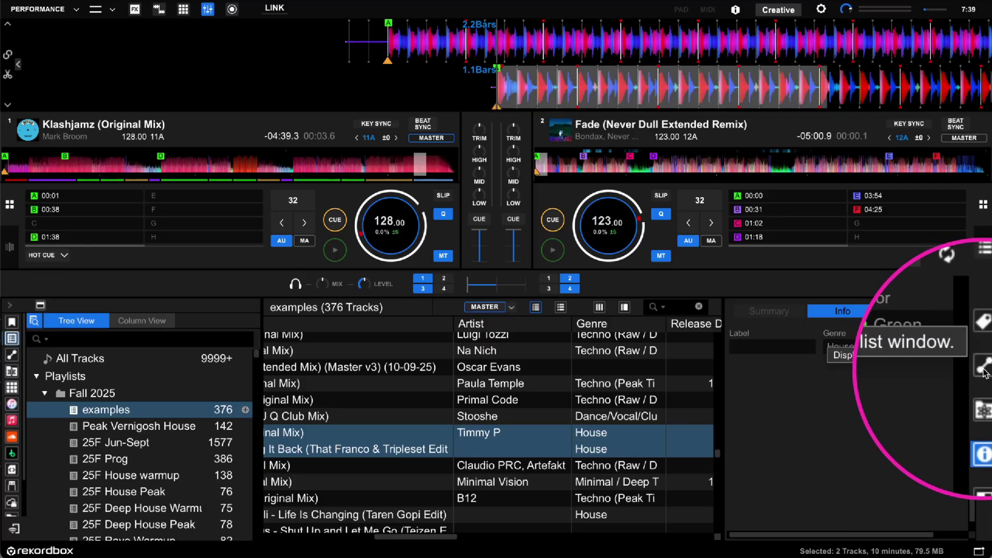
Show the related tracks beside the playlist, and review the available presets and the matching conditions of BPM + KEY (1)
left_click(984, 371)
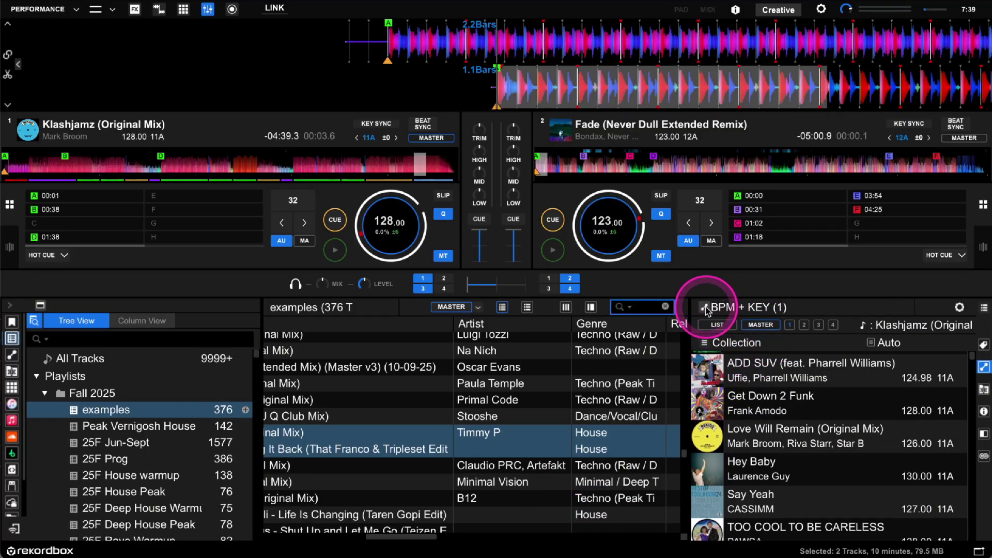
left_click(708, 310)
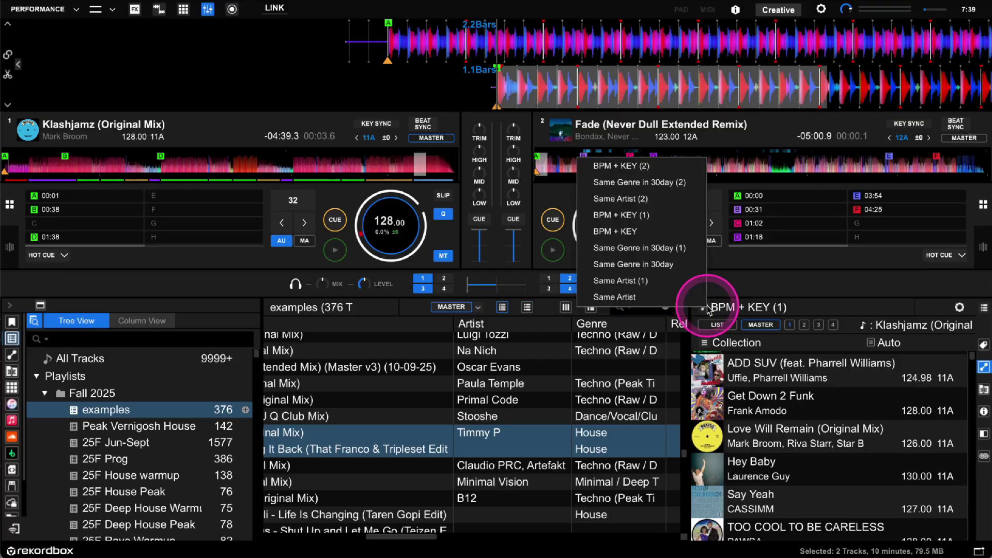
left_click(959, 307)
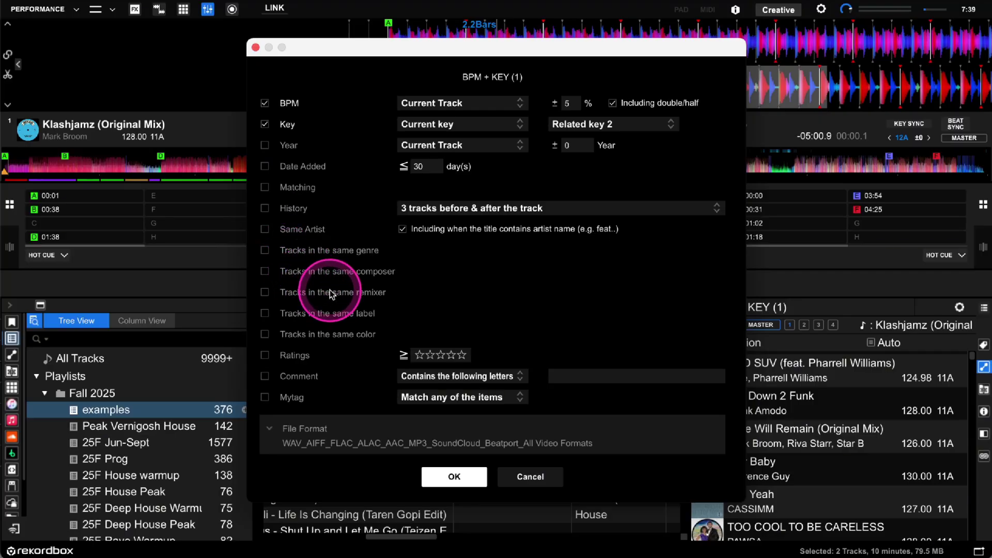
left_click(255, 47)
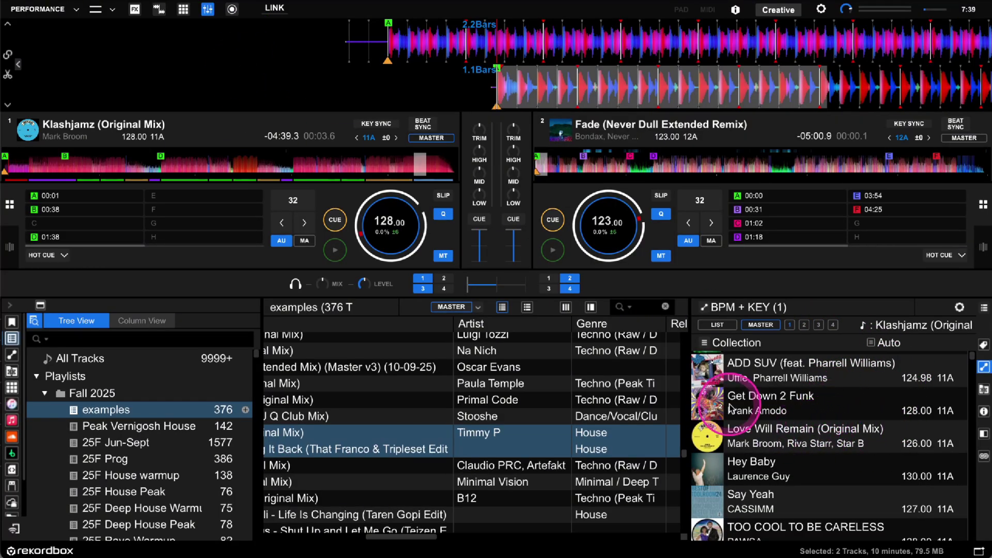
Base the related tracks on the track list selection and show the matches for A-Breeze (Original Mix)
left_click(718, 327)
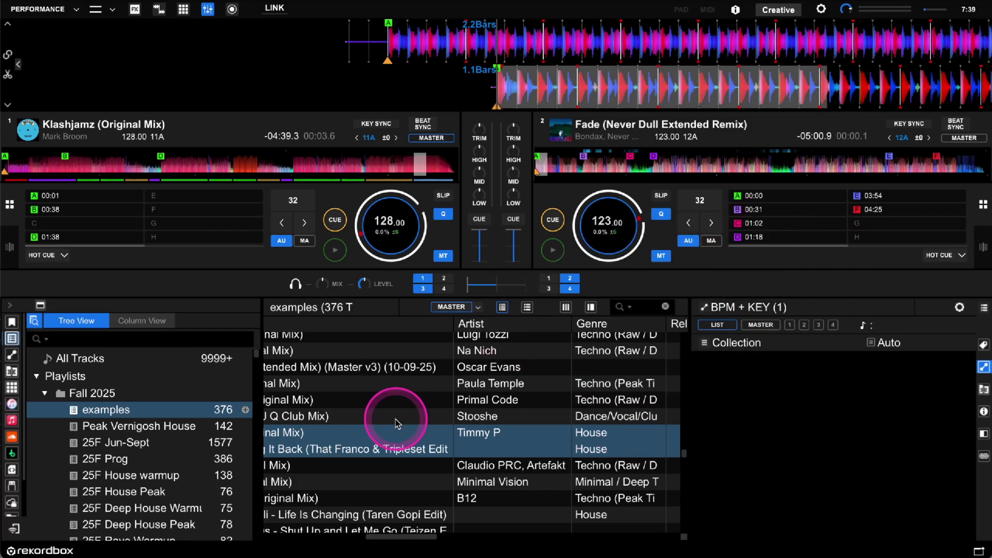
left_click(469, 400)
scroll(509, 408, "left", 10)
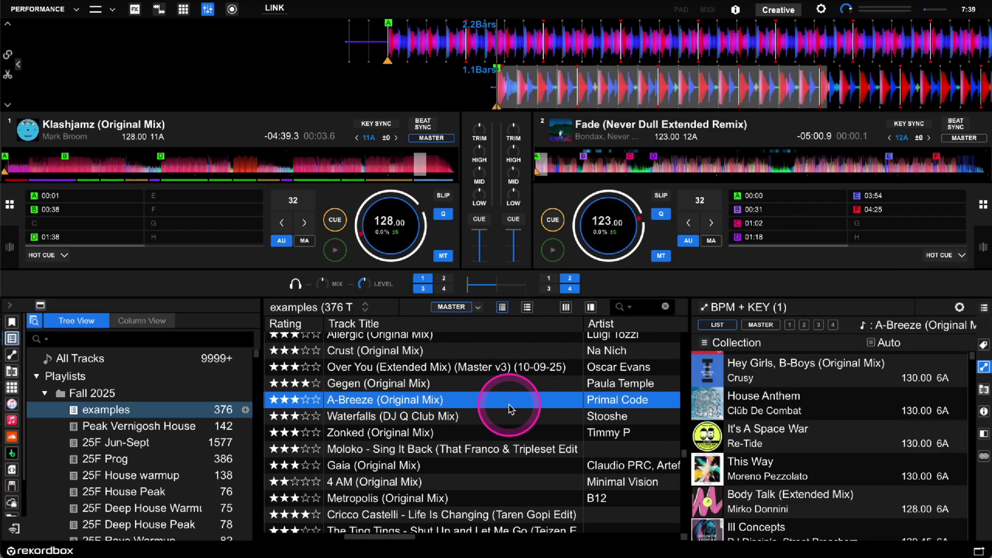
Compare the related tracks for the master deck and deck 2, return to the master deck, and look over the matching presets
left_click(769, 328)
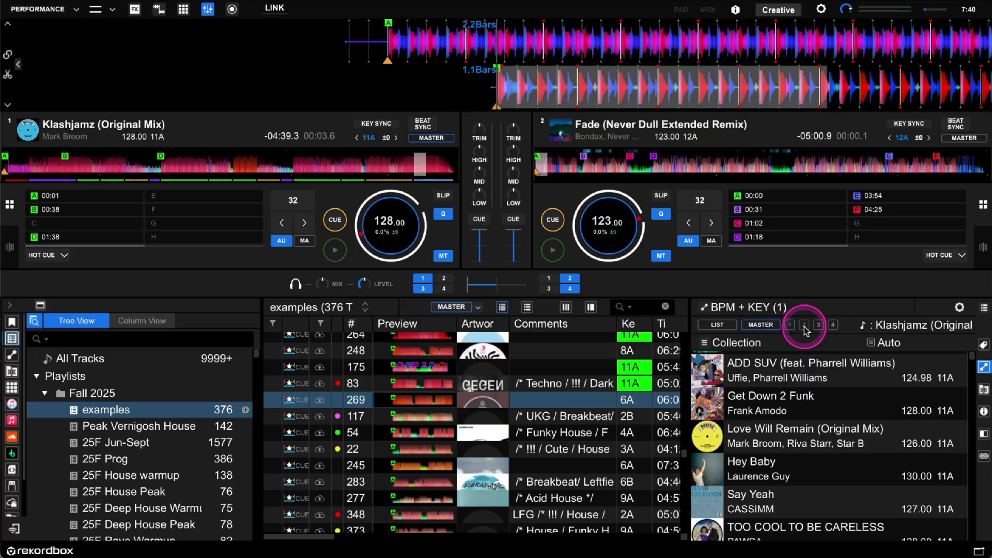
left_click(805, 326)
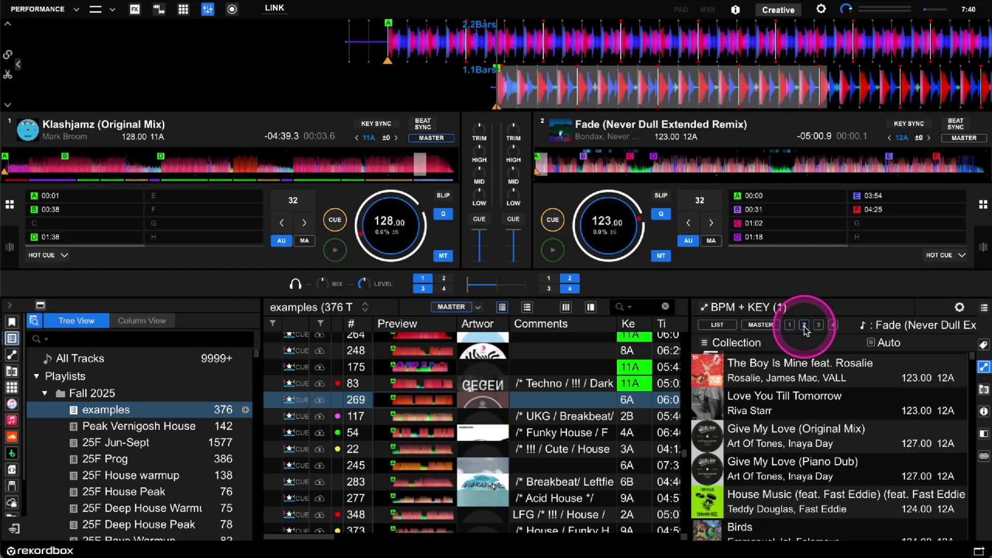
left_click(760, 324)
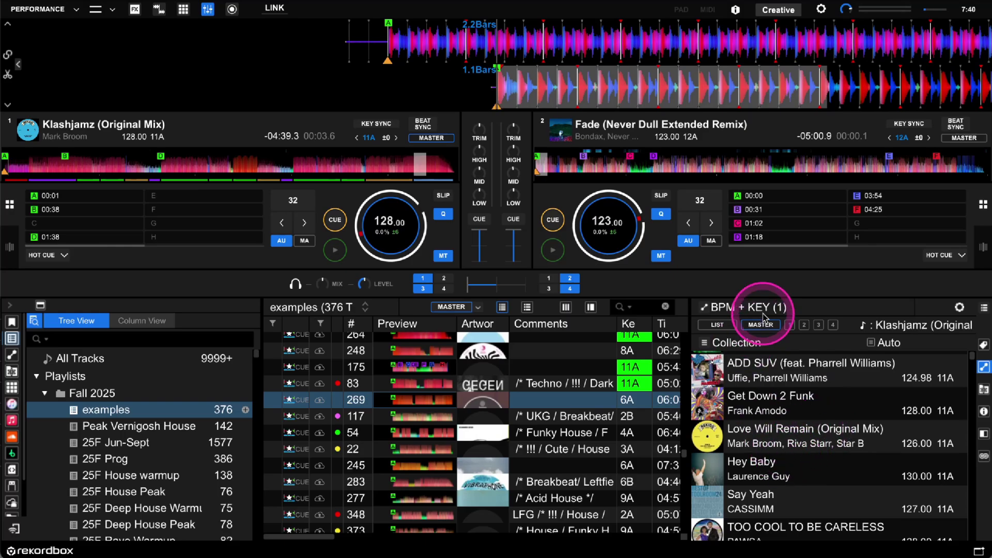
left_click(707, 308)
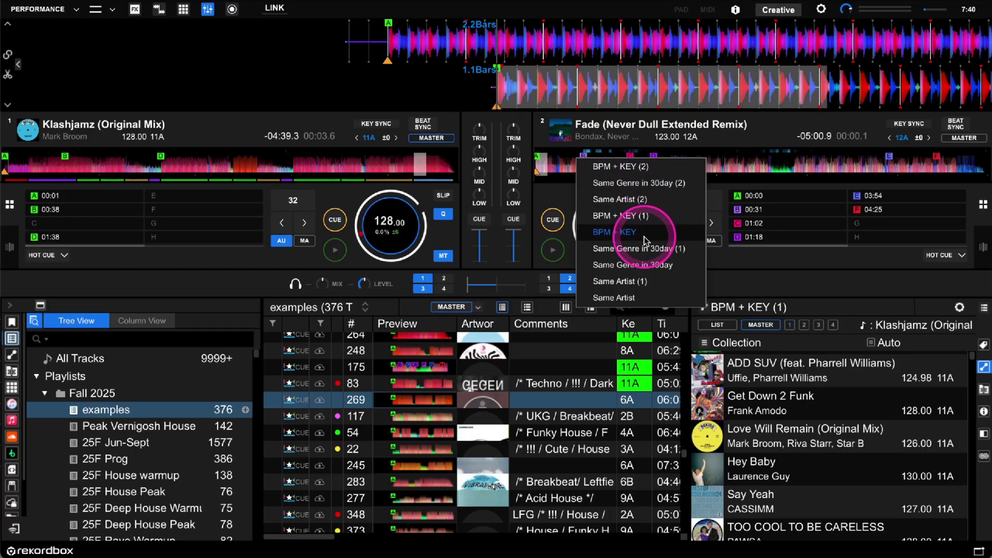
left_click(810, 344)
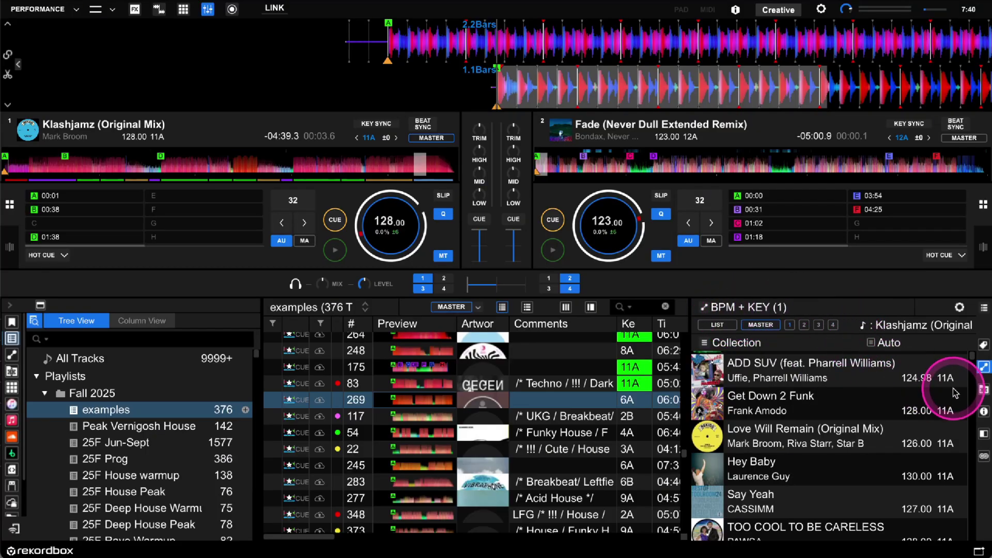
Show the track suggestions and choose Collection Radar as the suggestion type
left_click(982, 392)
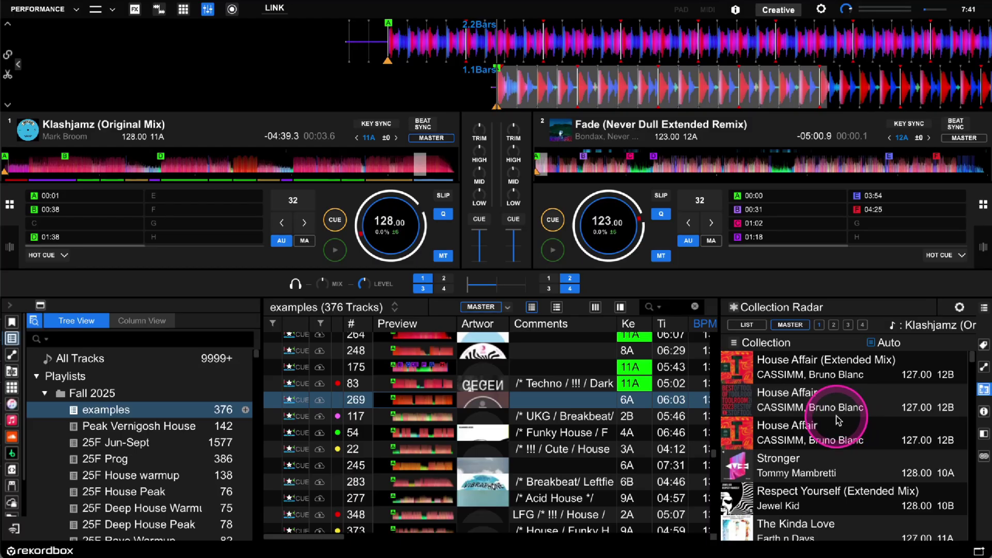
left_click(734, 308)
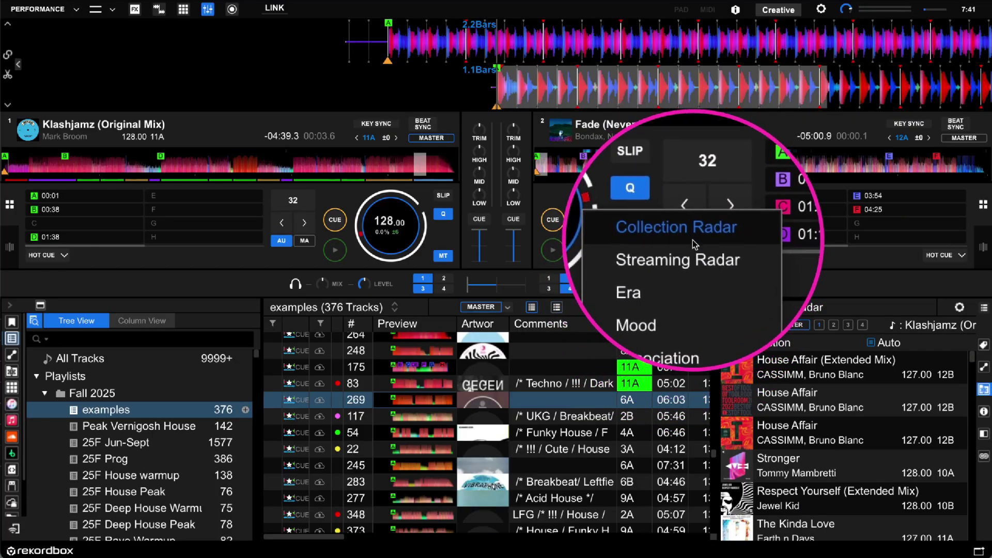
left_click(687, 237)
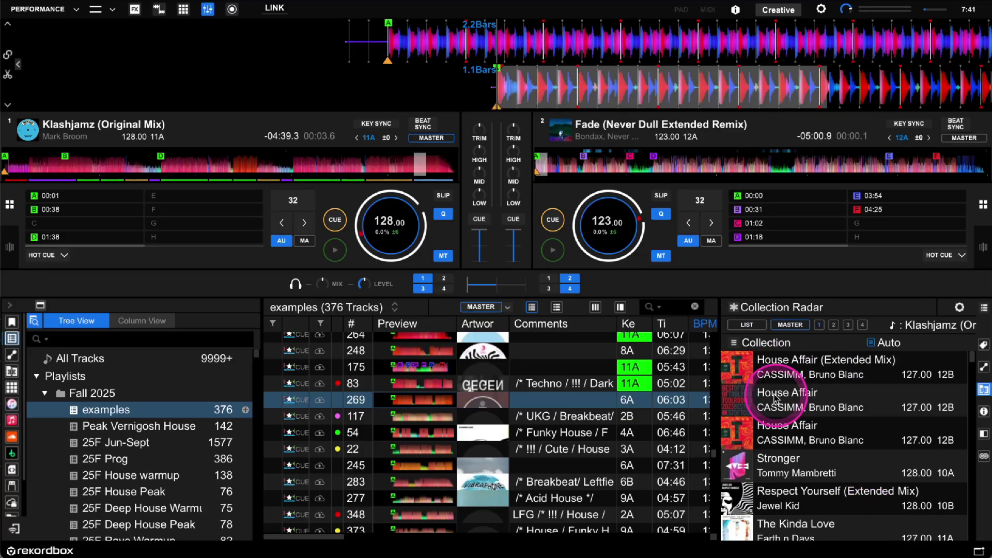
Review the BPM, key and vocal conditions for suggested tracks, and look through the Collection Radar suggestions
left_click(959, 308)
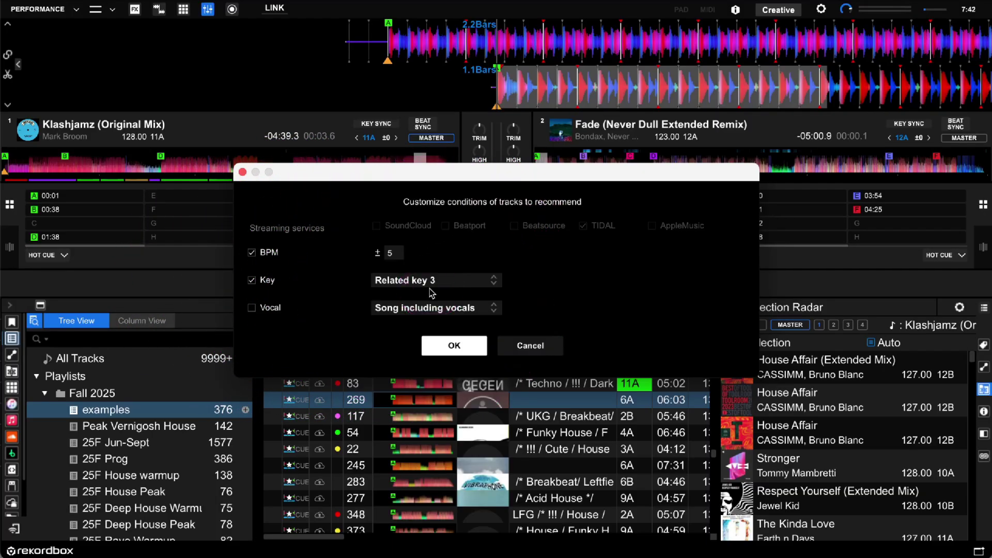
left_click(455, 349)
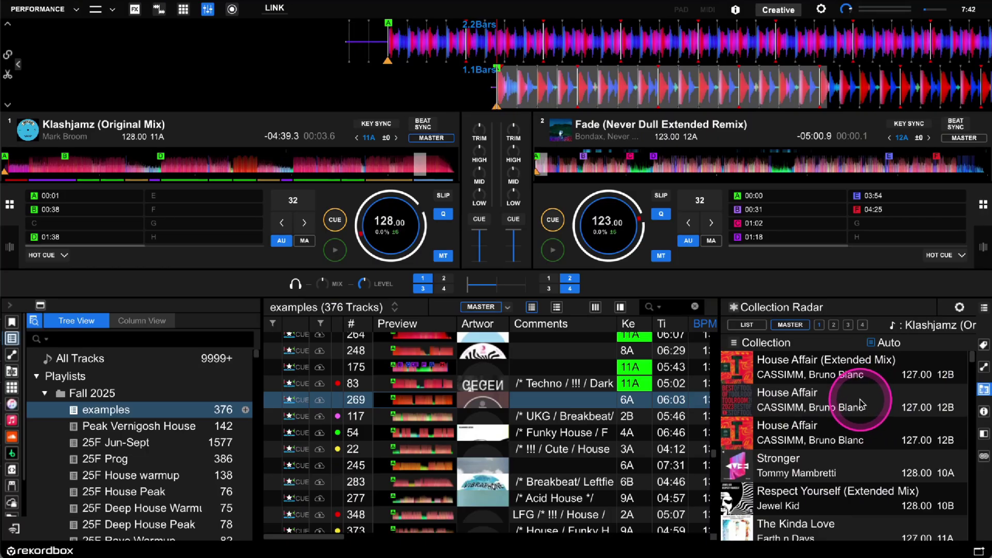
scroll(861, 404, "down", 10)
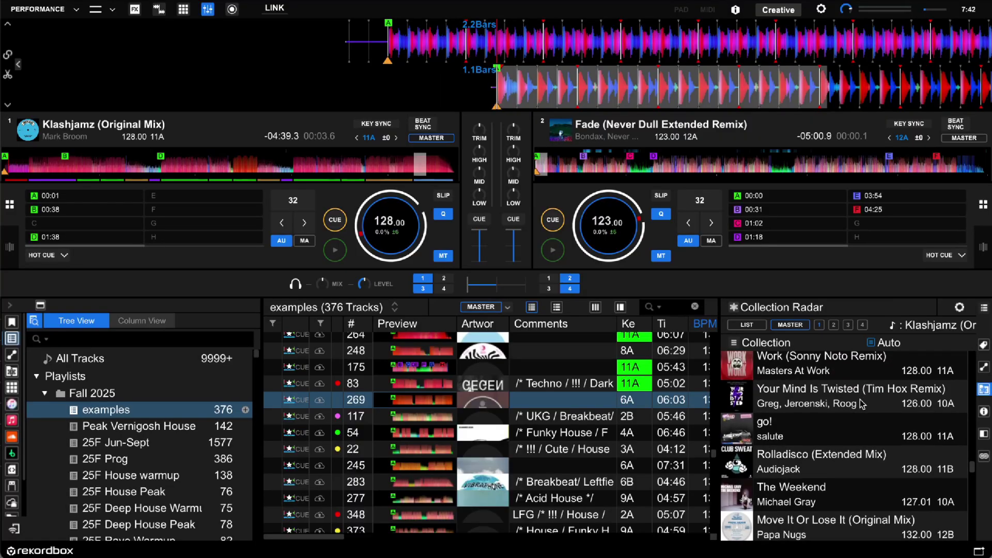
scroll(862, 404, "down", 5)
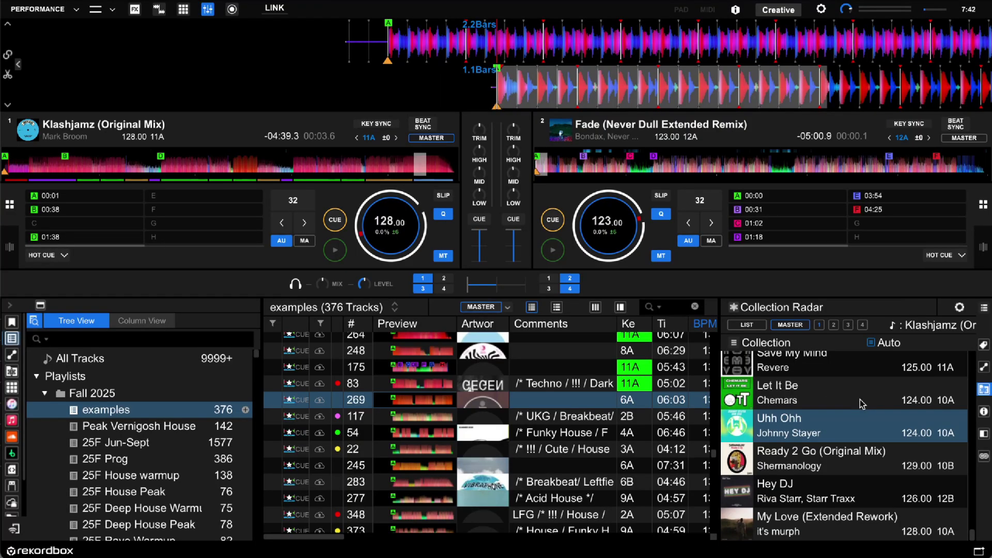
mouse_move(757, 455)
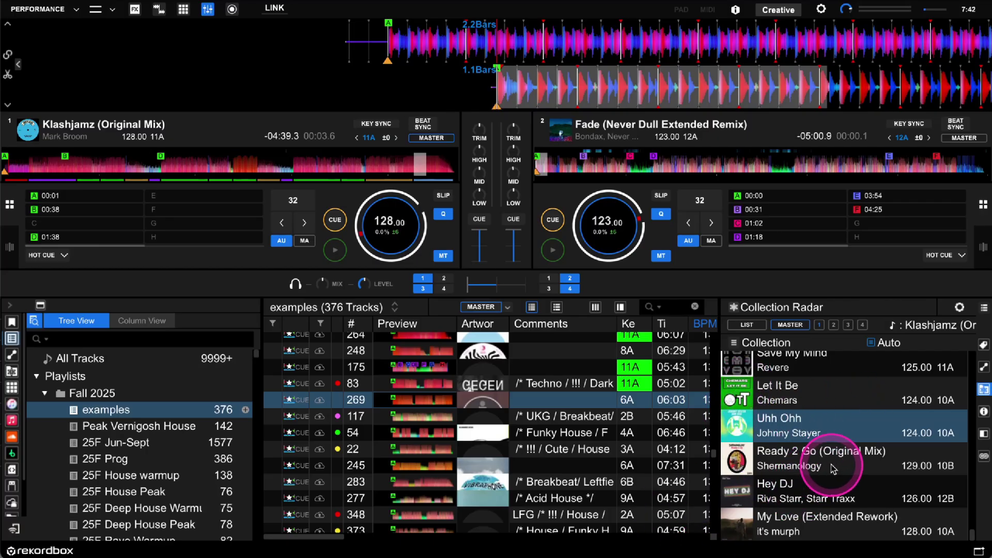
Try excluding the whole Collection from the sources searched for suggestions, include it again, and accept the source selection
left_click(739, 327)
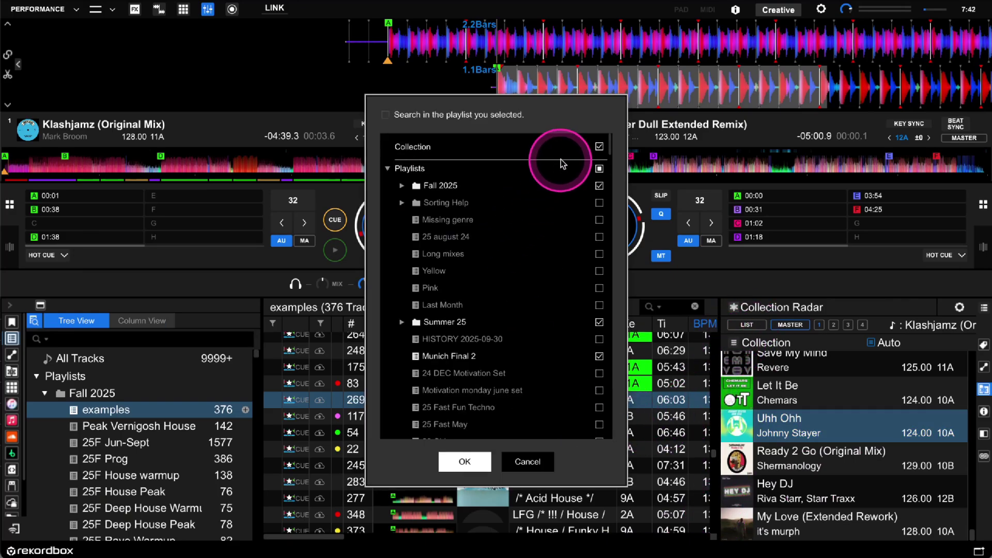
left_click(599, 147)
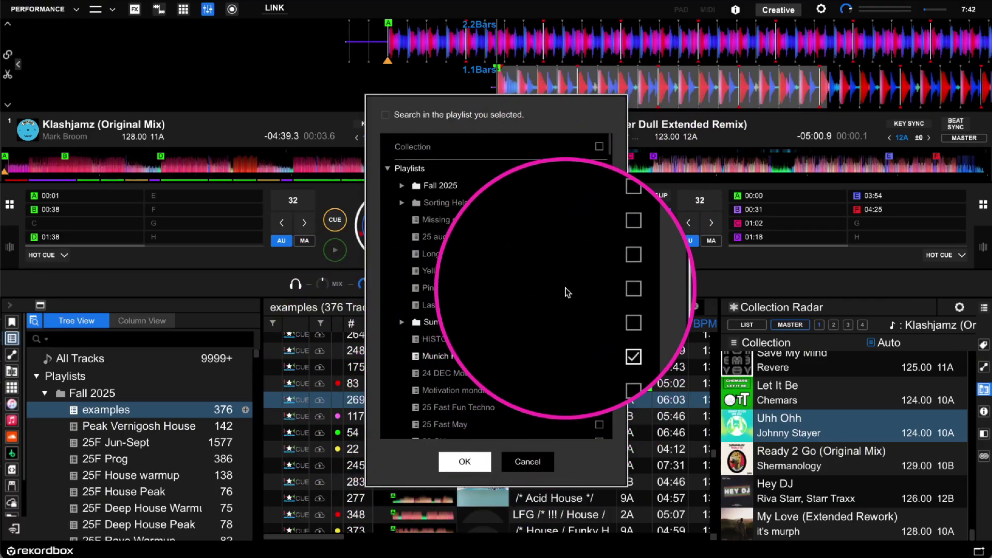
left_click(599, 147)
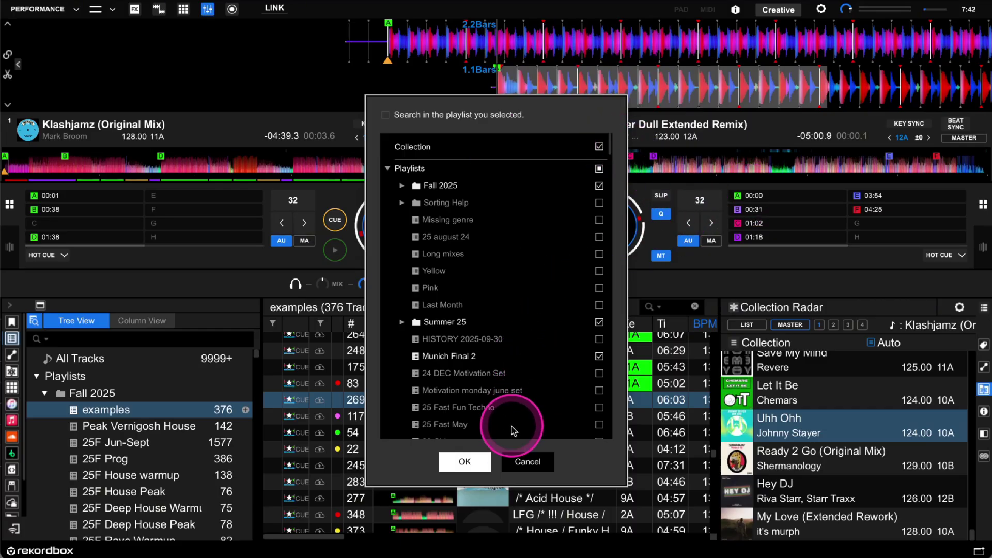
left_click(468, 461)
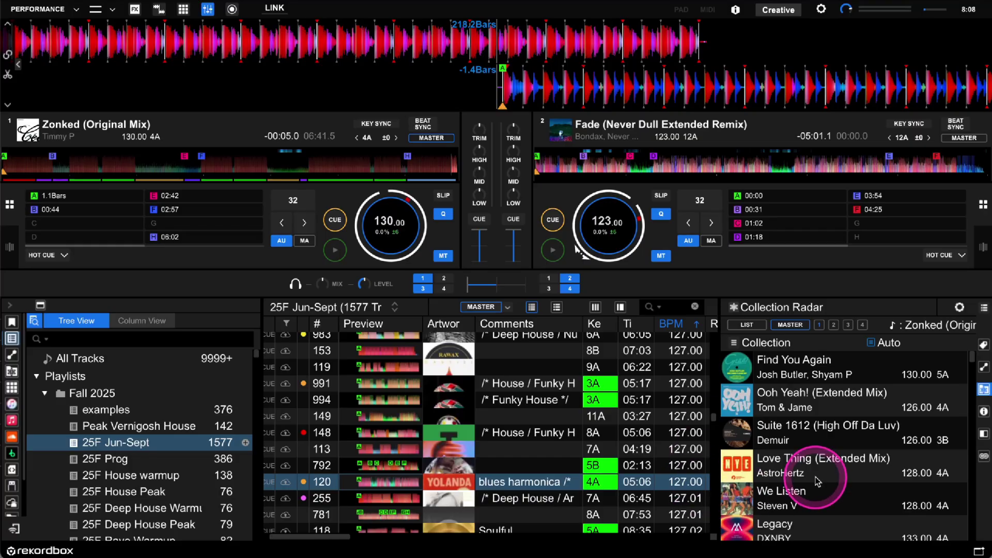
Look through the Collection Radar suggestions for the master deck's track, checking their artwork, titles, tempos and keys
scroll(817, 478, "down", 5)
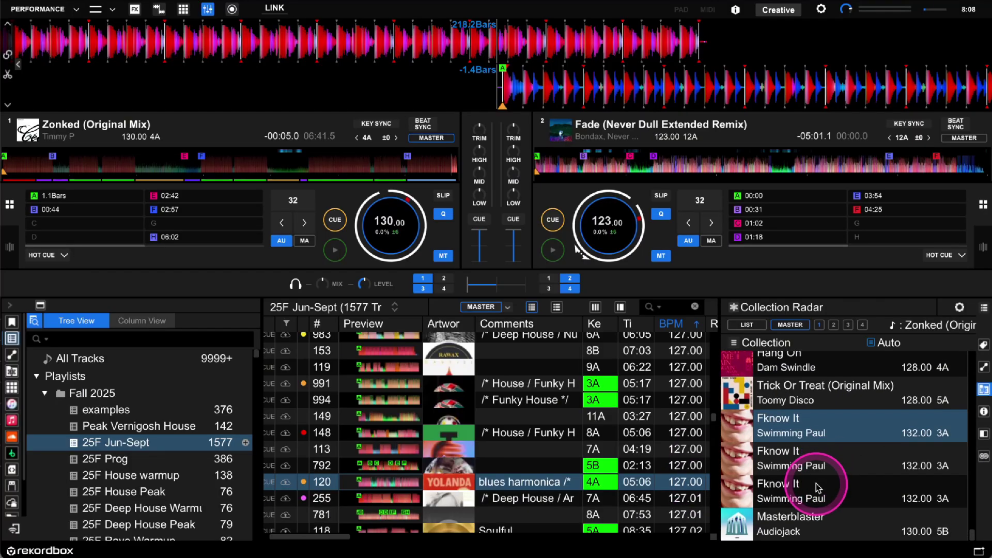
scroll(819, 487, "down", 5)
scroll(853, 465, "up", 2)
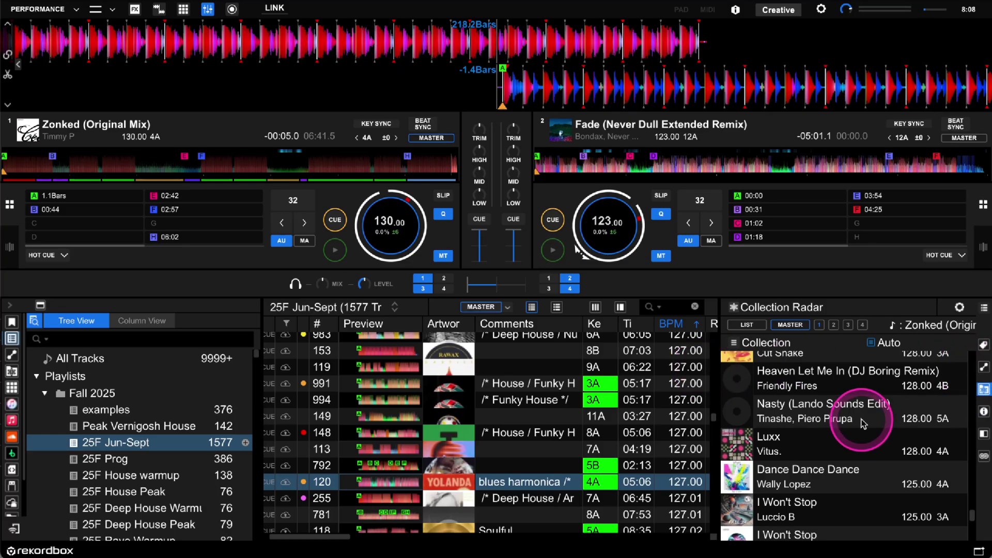
scroll(860, 426, "up", 15)
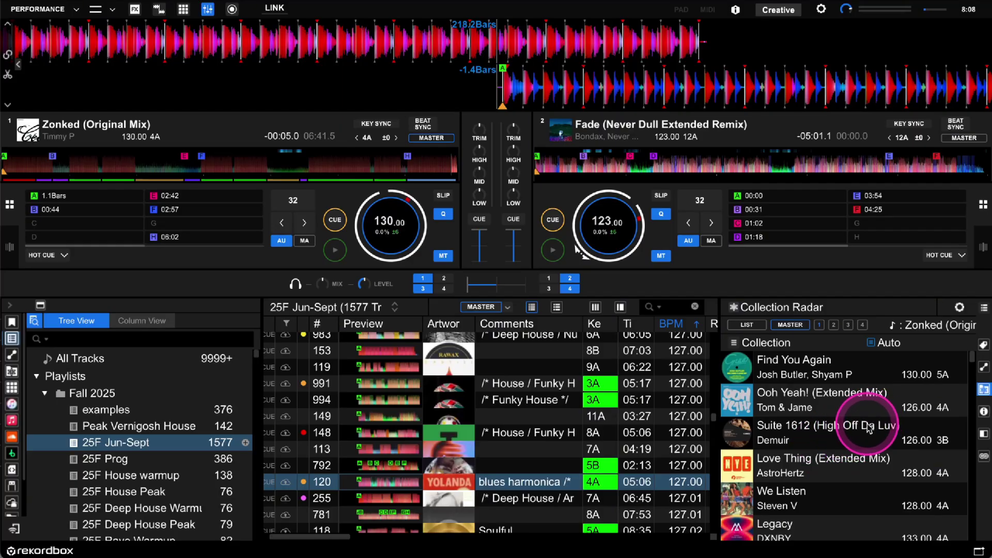
scroll(871, 427, "down", 3)
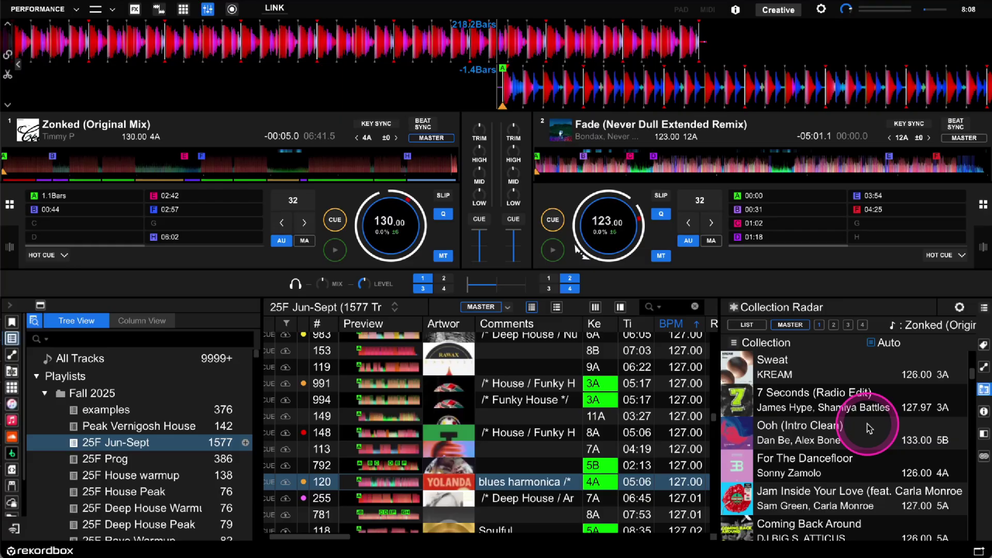
mouse_move(744, 473)
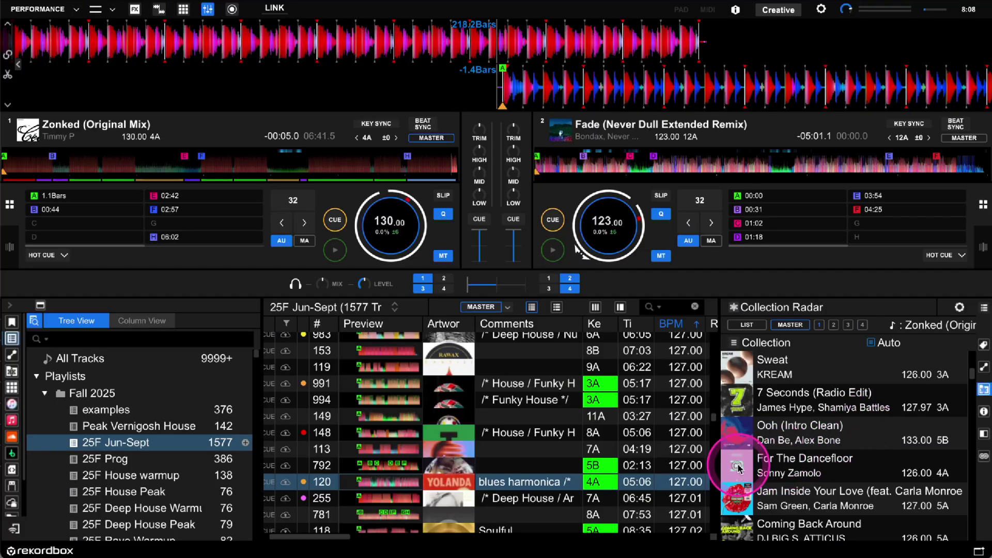
scroll(740, 468, "up", 3)
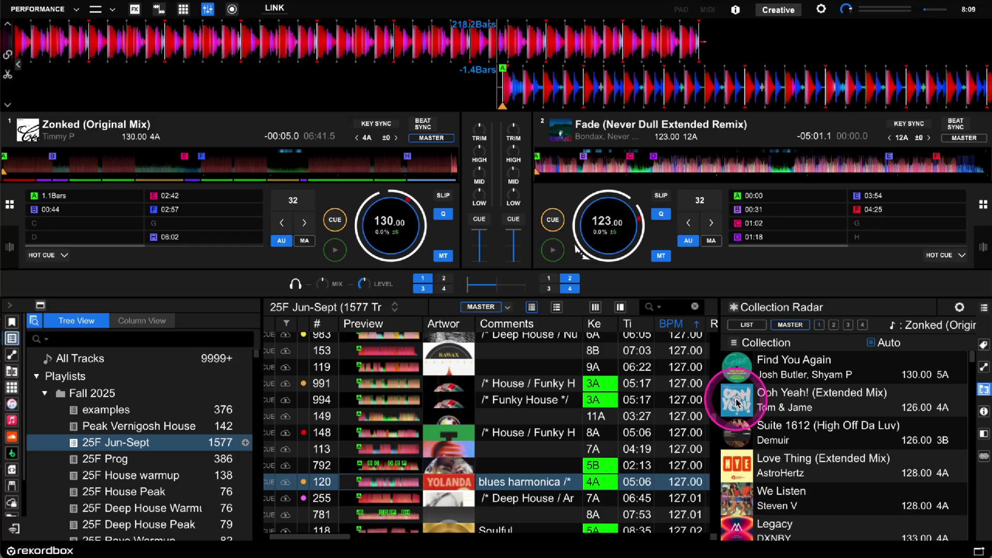
left_click(804, 401)
left_click(806, 411)
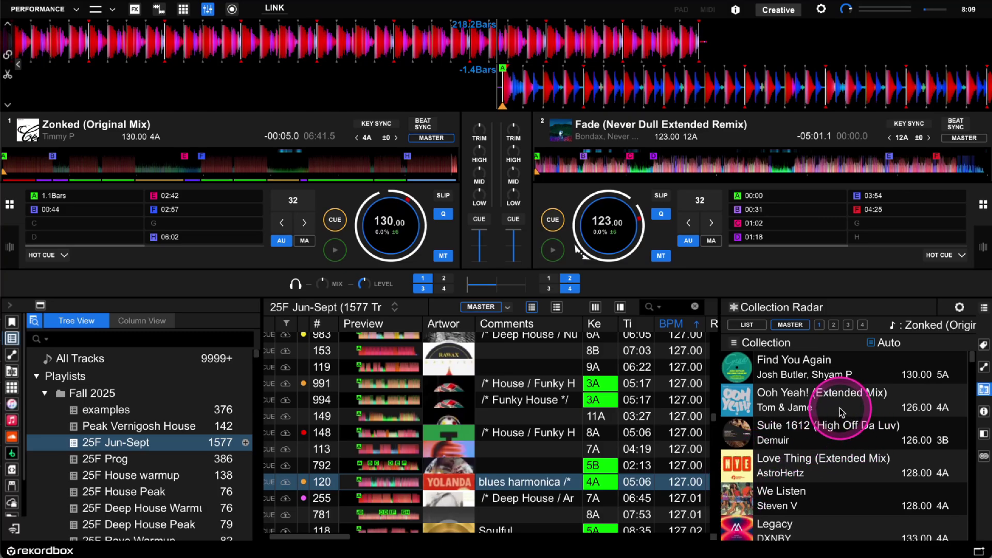
mouse_move(746, 433)
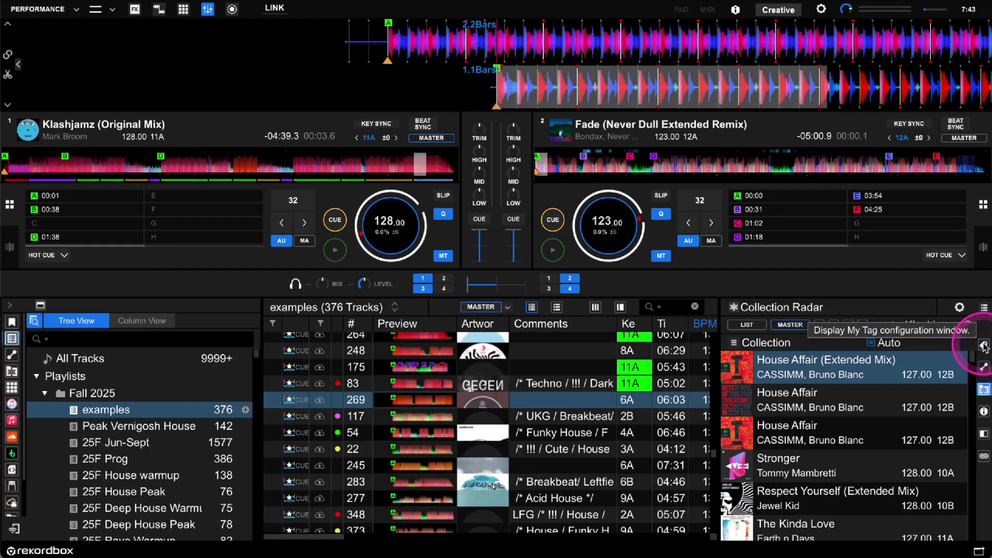
Show the My Tag configuration and select the track "Over You (Extended Mix)" in the examples playlist
left_click(984, 346)
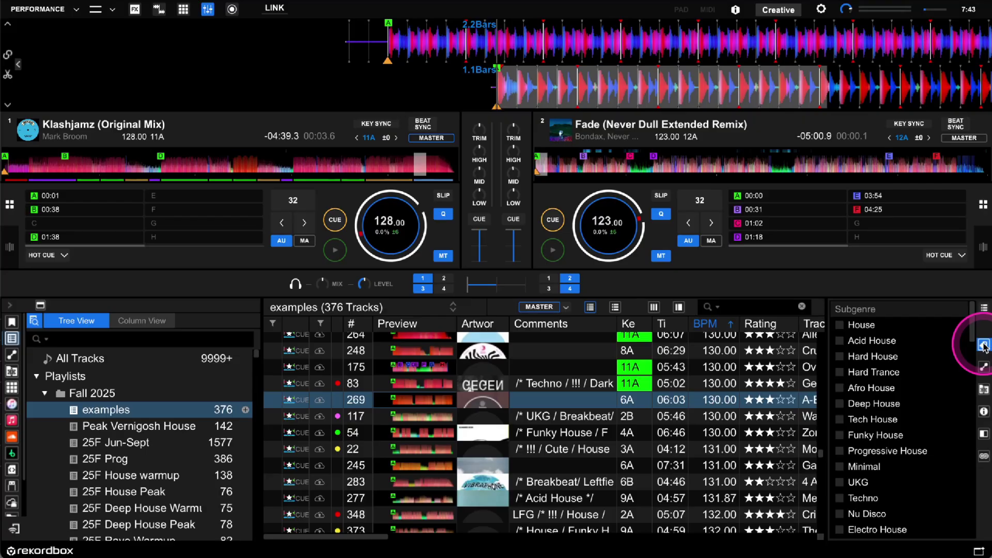
key("ctrl+super+space")
key("ctrl+super+space")
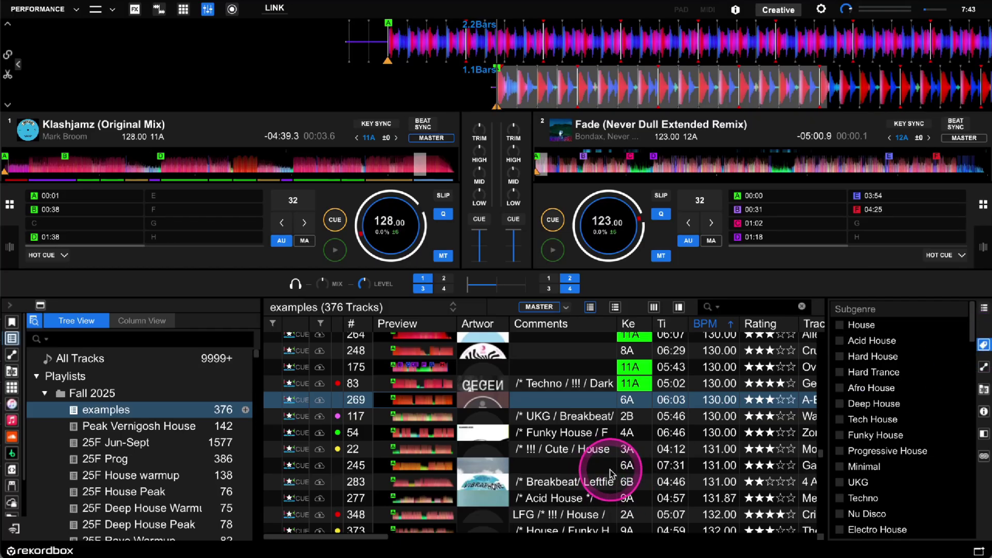
left_click(523, 365)
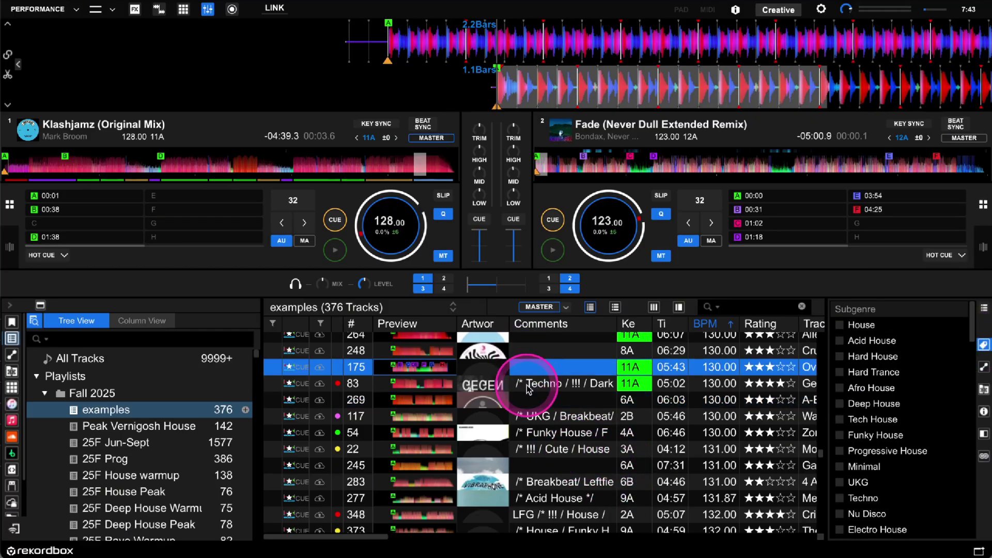
Compare the comments, key, rating, title, artist and genre details of the tracks in the examples playlist
scroll(542, 409, "right", 5)
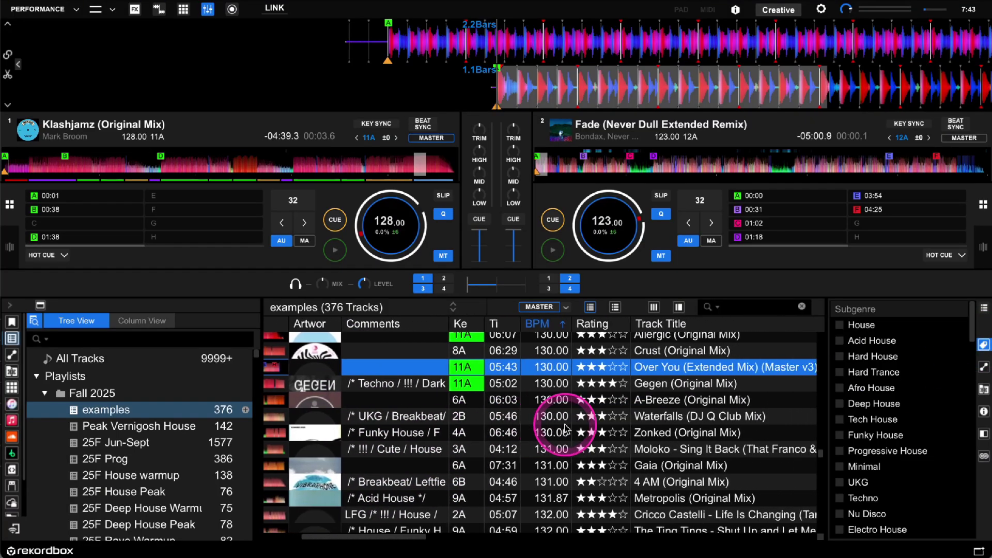
scroll(512, 413, "left", 5)
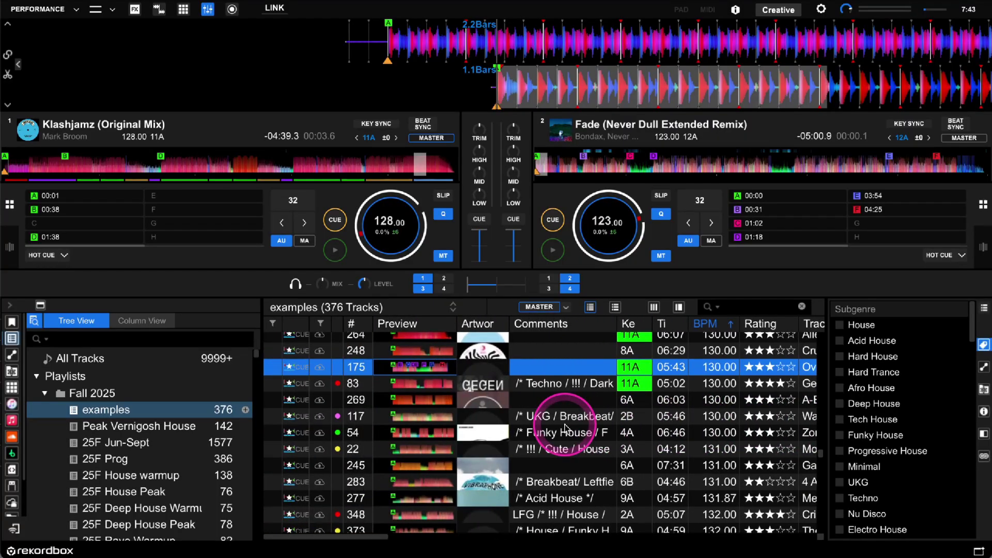
double_click(538, 368)
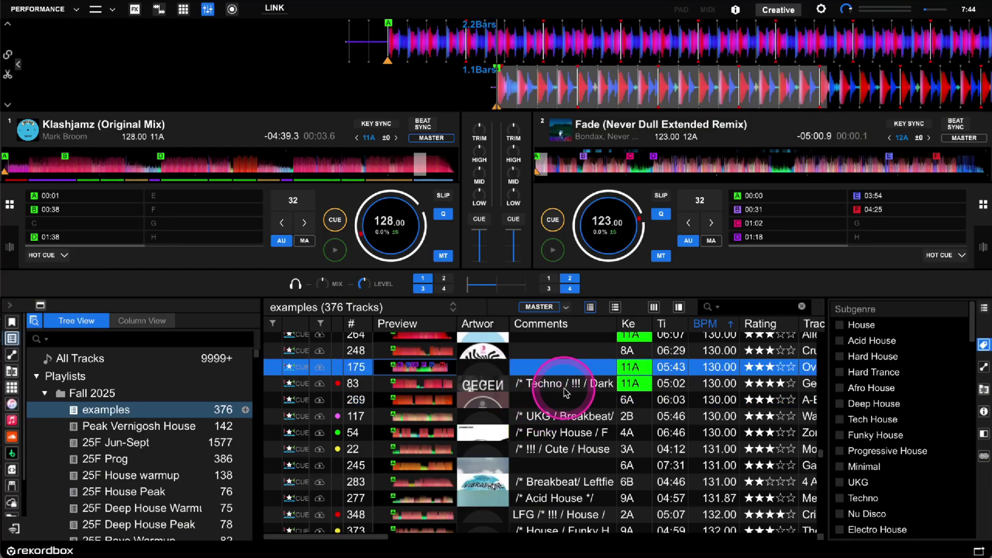
scroll(570, 398, "right", 2)
scroll(571, 398, "left", 2)
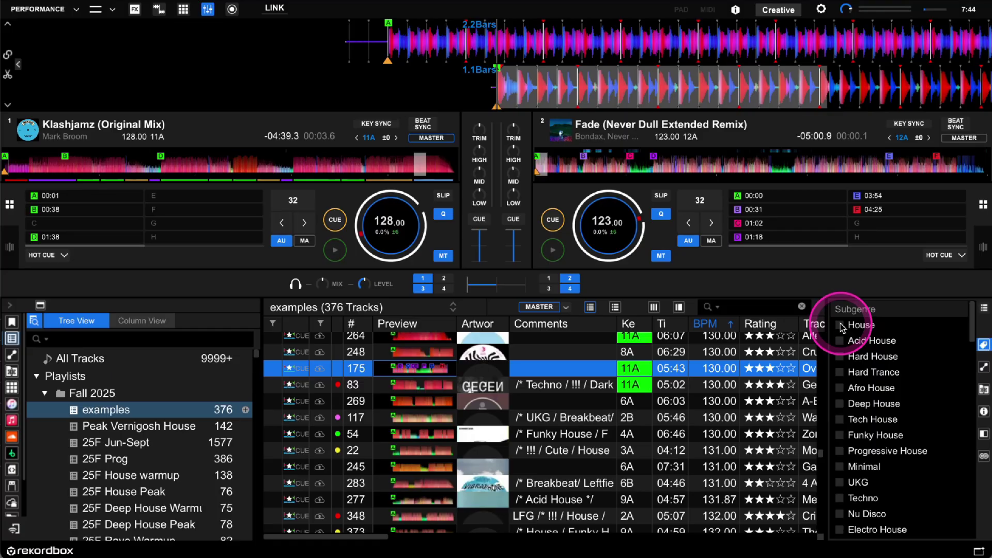
scroll(473, 395, "right", 4)
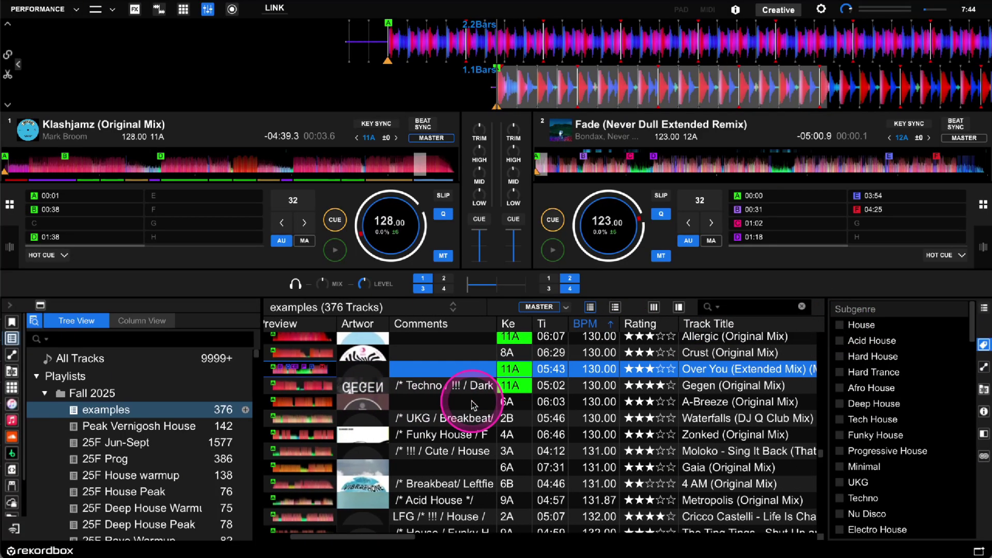
scroll(474, 406, "right", 10)
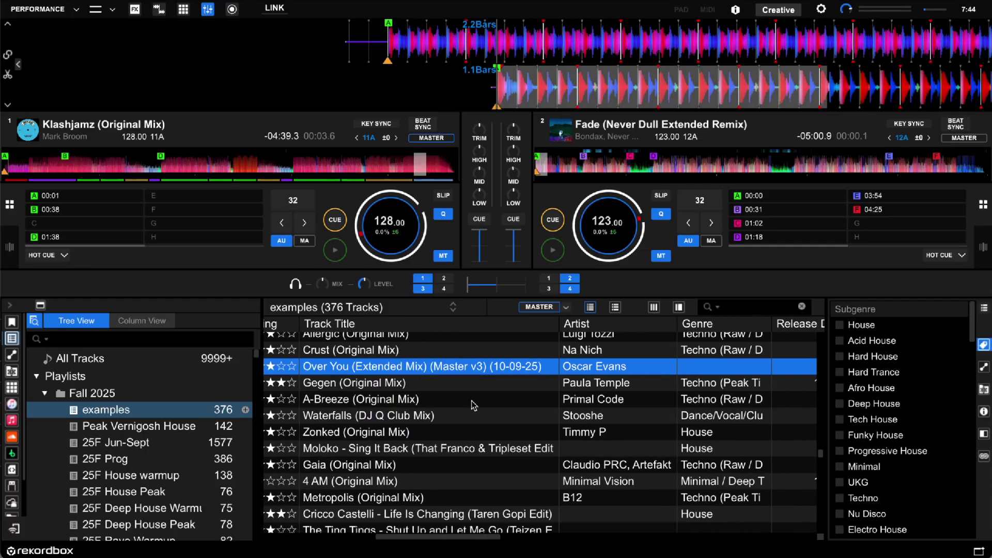
scroll(474, 405, "left", 10)
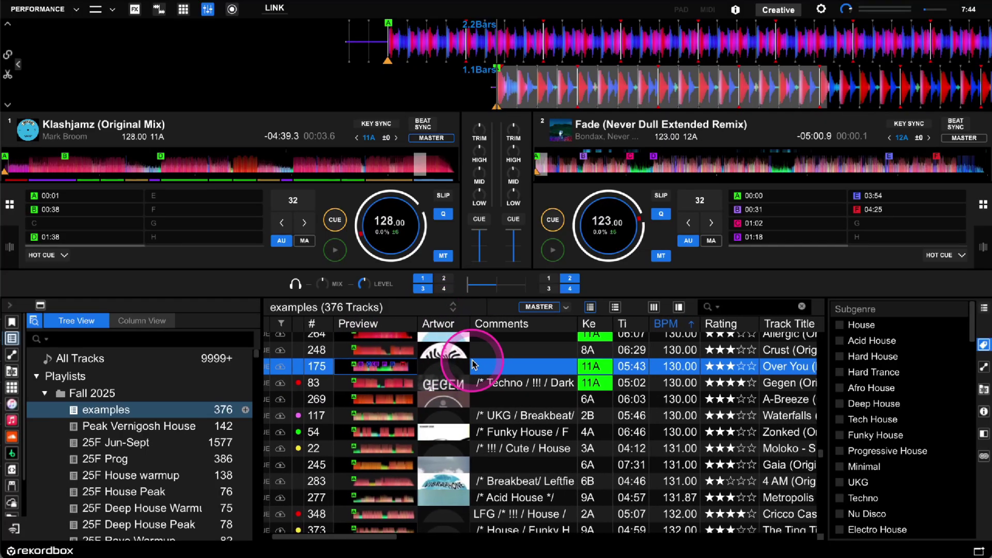
scroll(548, 408, "up", 3)
scroll(568, 439, "right", 10)
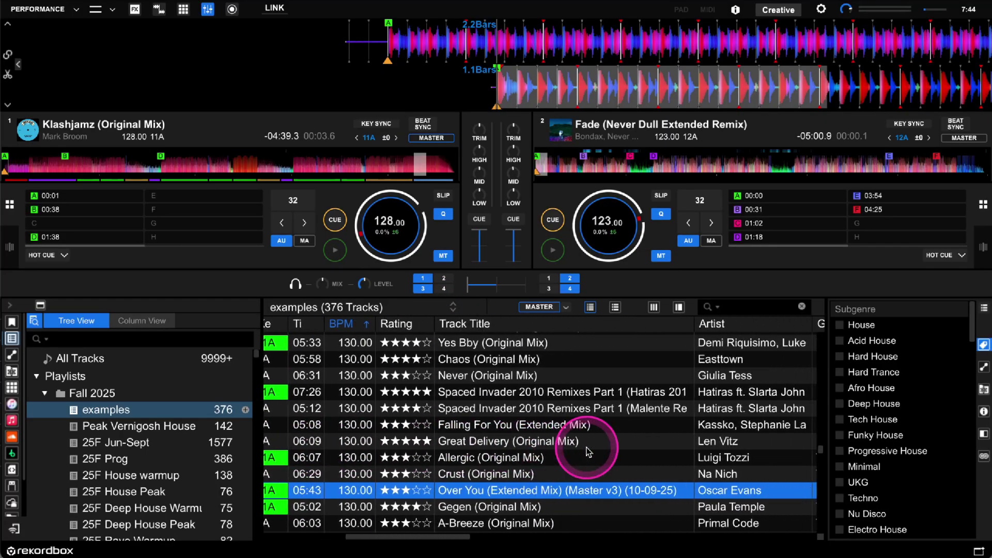
scroll(587, 452, "right", 4)
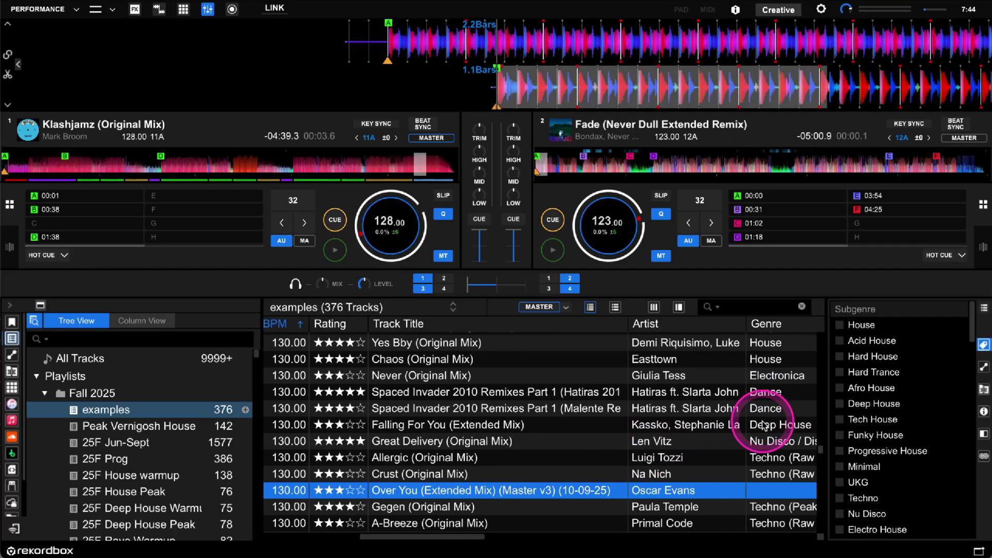
scroll(742, 381, "down", 4)
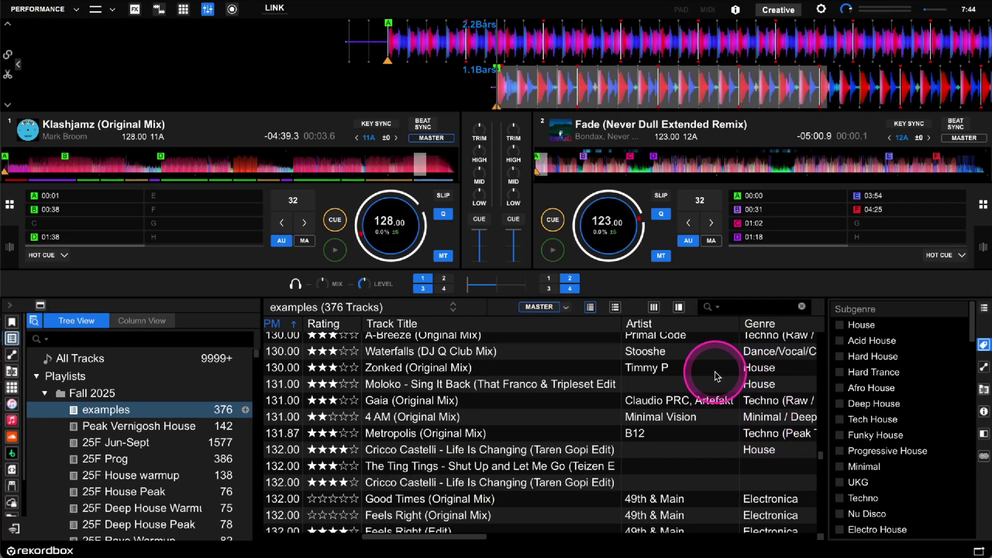
Select the track "Zonked (Original Mix)" and remove its House, Funky House and Funky Bass tags
left_click(716, 373)
scroll(693, 388, "left", 14)
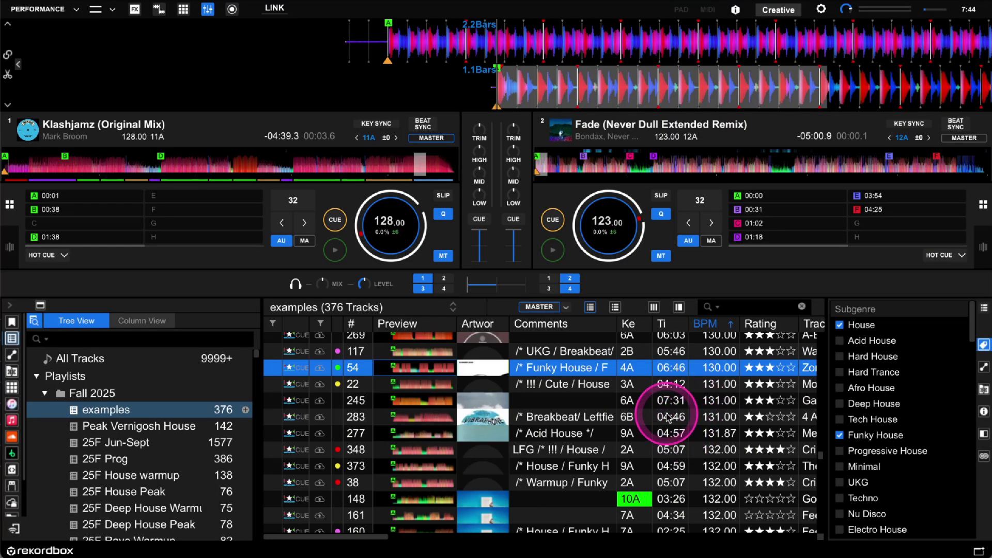
left_click(842, 328)
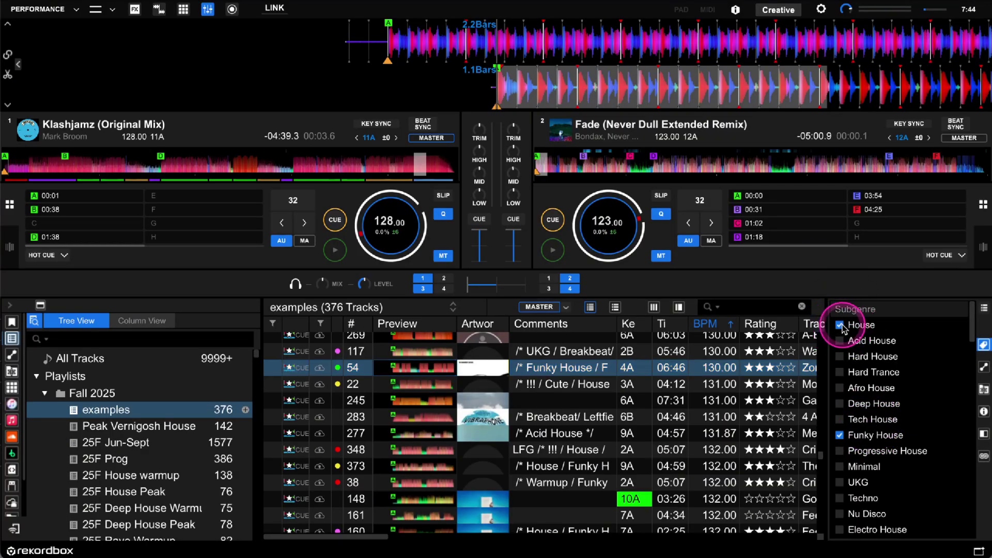
left_click(841, 435)
scroll(846, 437, "down", 2)
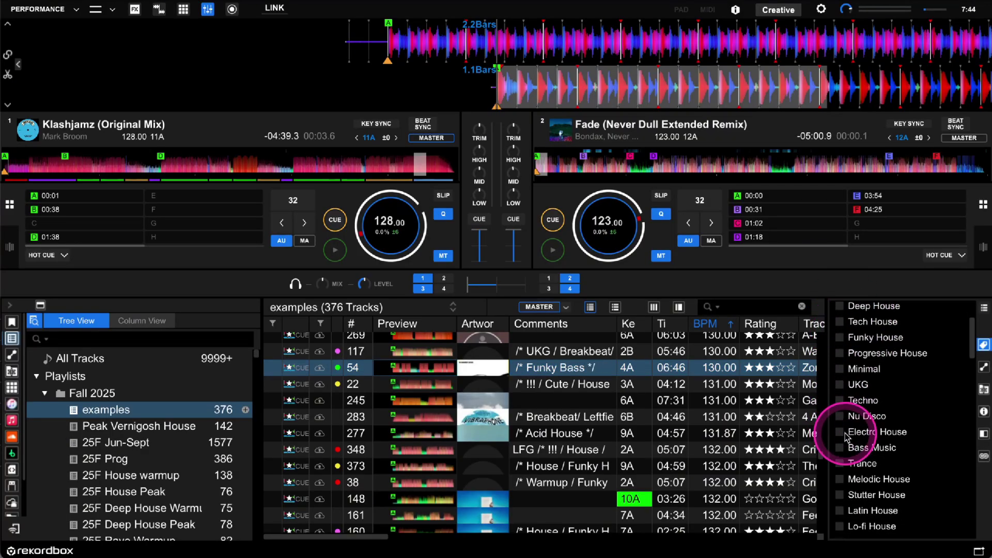
scroll(846, 437, "down", 15)
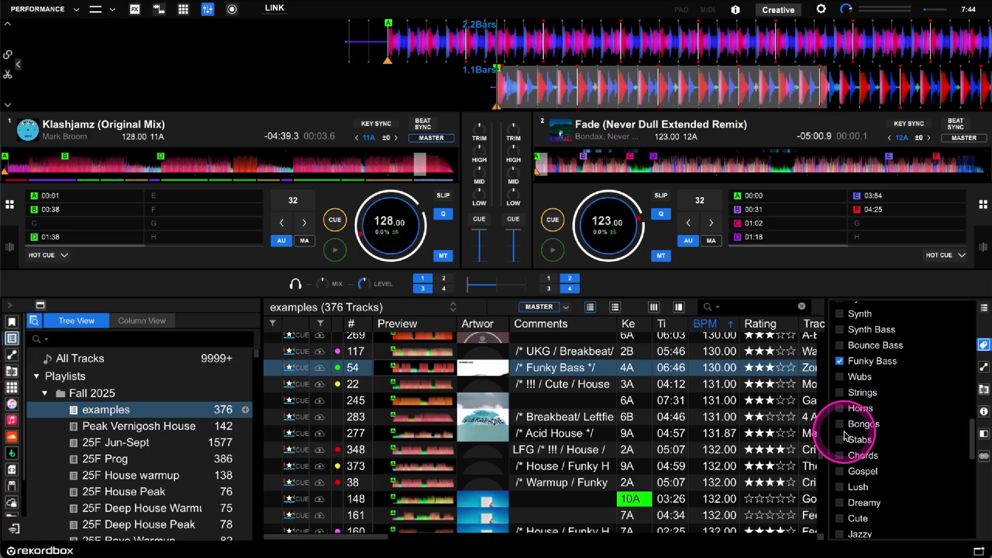
left_click(834, 361)
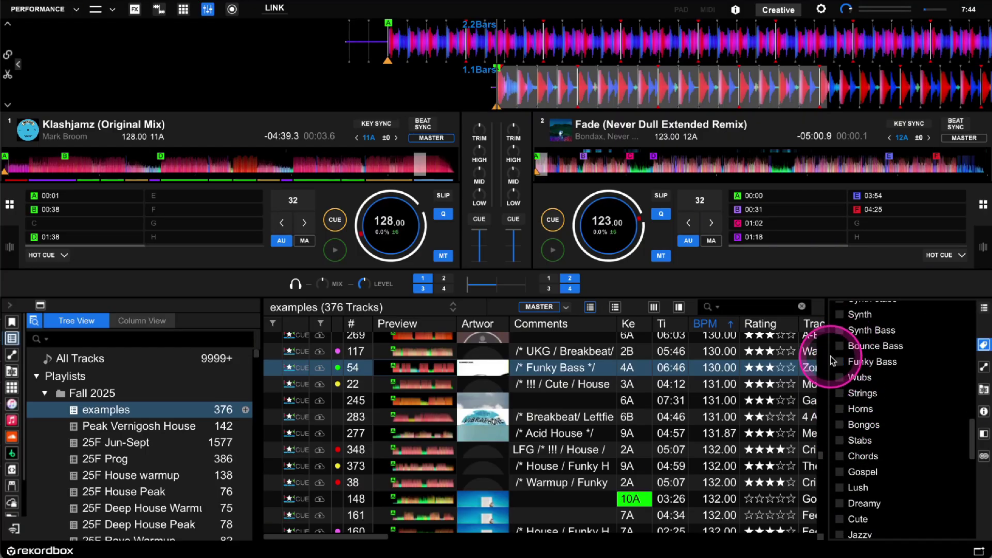
Examine the available My Tag entries across the Subgenre, Components, Time and Other categories
scroll(848, 398, "down", 12)
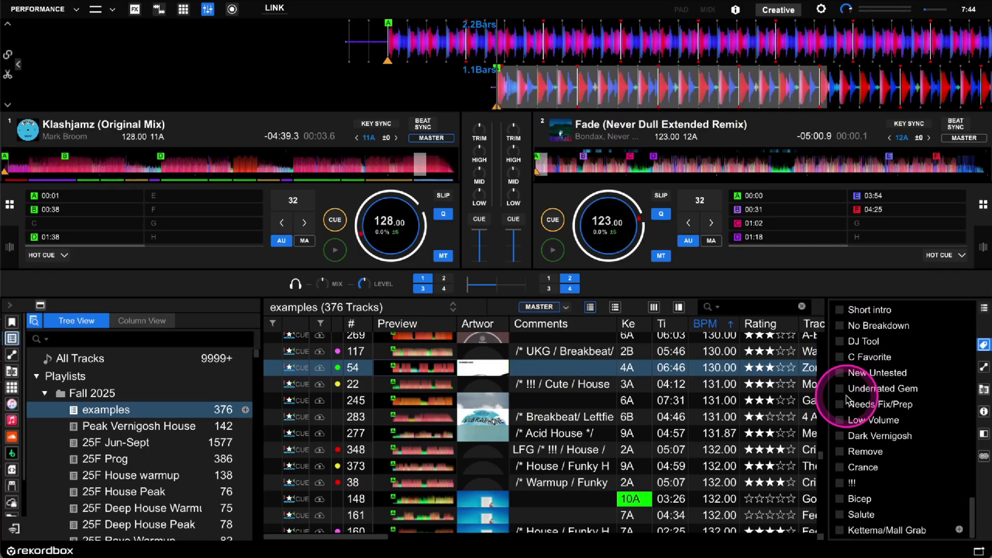
scroll(848, 408, "up", 20)
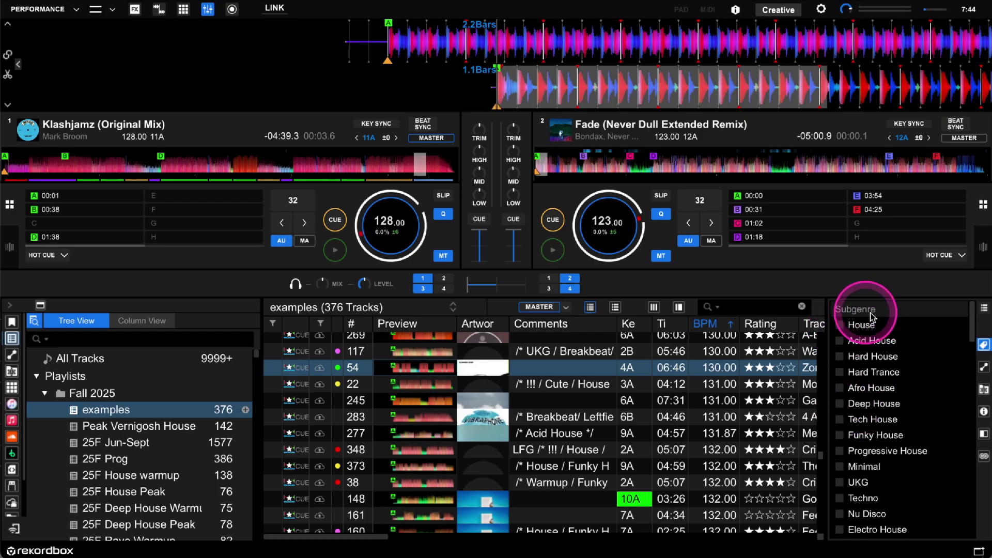
scroll(913, 342, "down", 10)
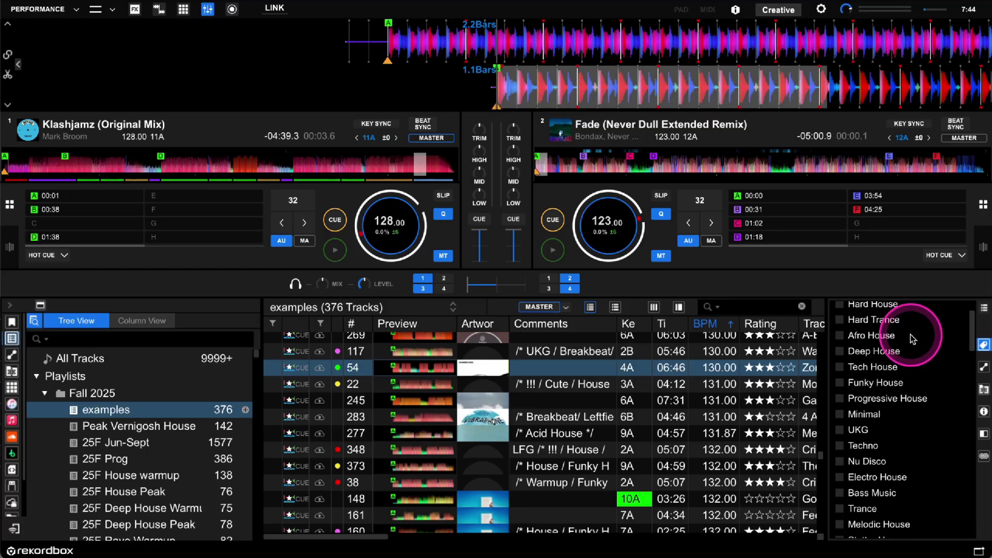
scroll(913, 339, "up", 10)
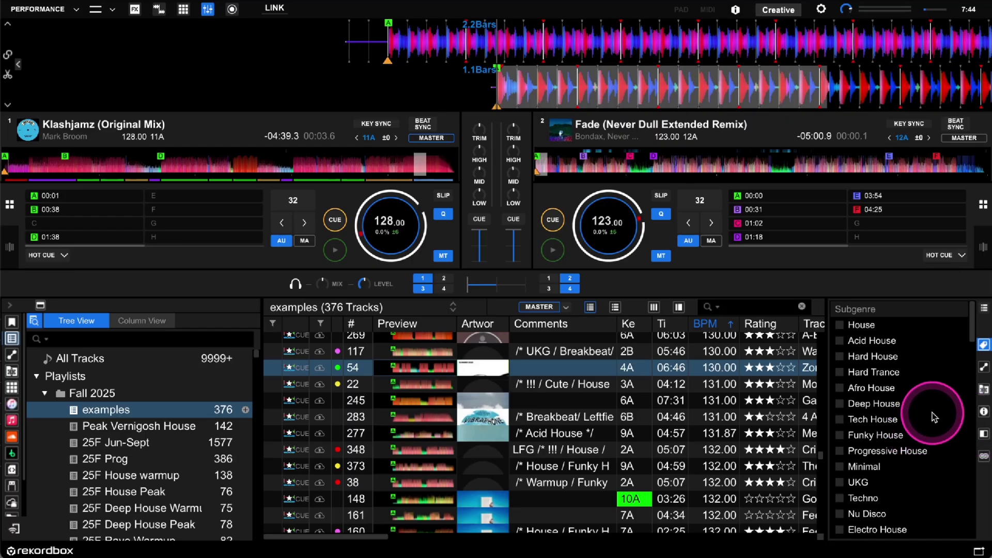
scroll(932, 421, "down", 15)
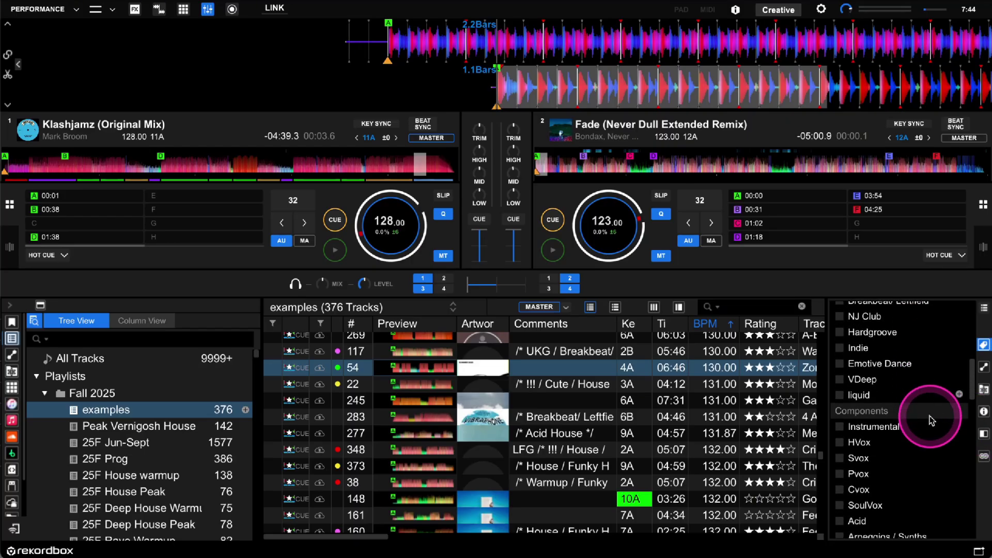
scroll(930, 422, "down", 2)
scroll(925, 425, "up", 5)
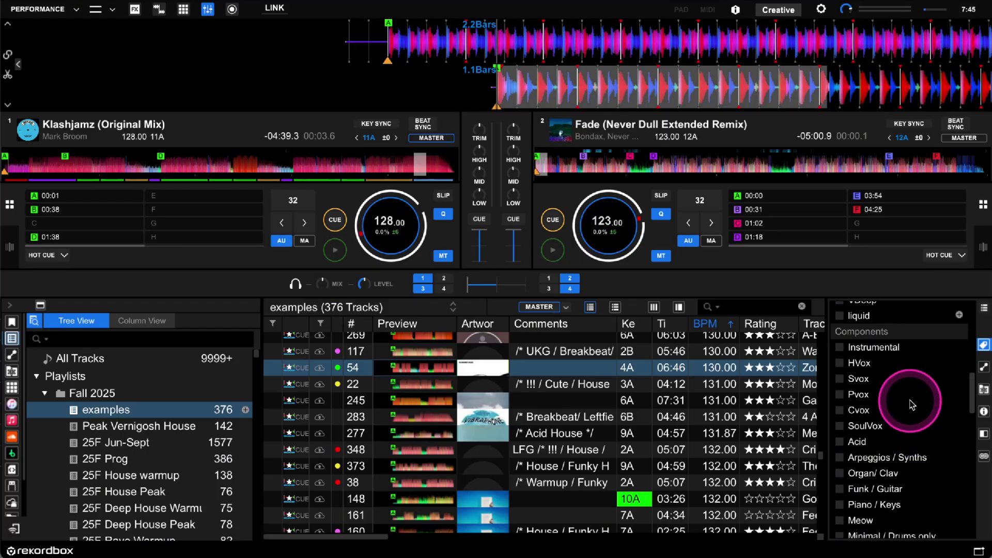
scroll(915, 411, "down", 5)
scroll(918, 406, "down", 5)
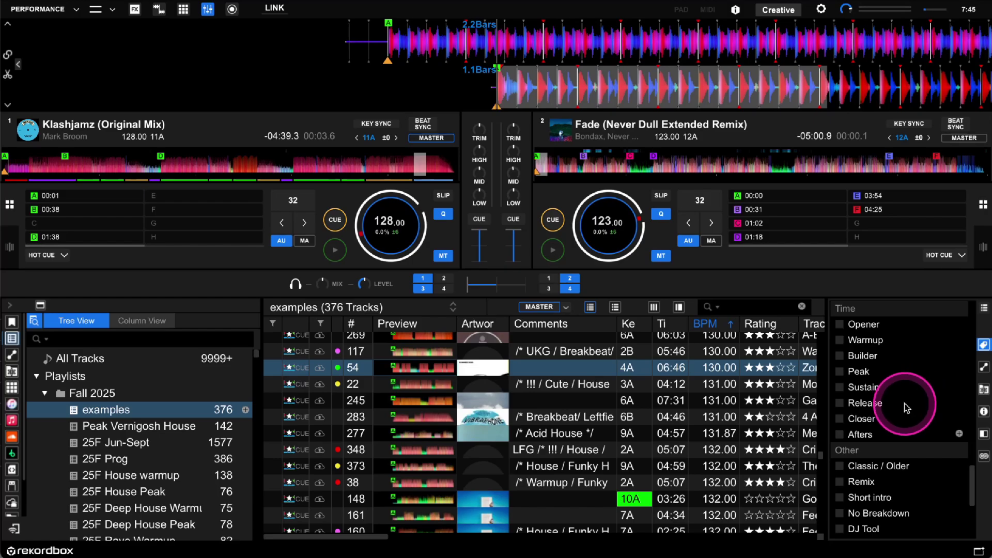
scroll(913, 375, "down", 1)
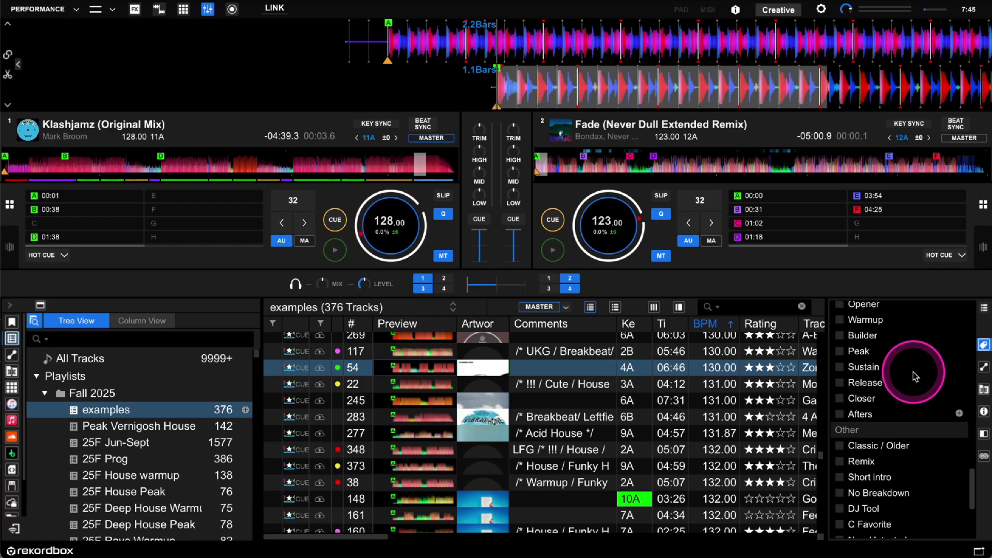
scroll(914, 376, "down", 4)
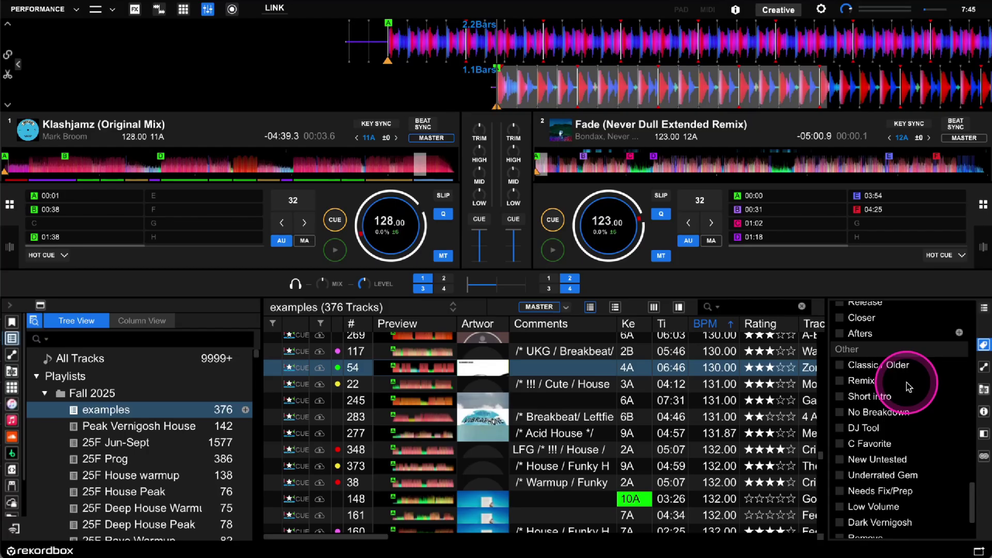
Review the remaining tags in the Other category and the title and artist details of the tracks in the examples playlist
scroll(885, 417, "down", 4)
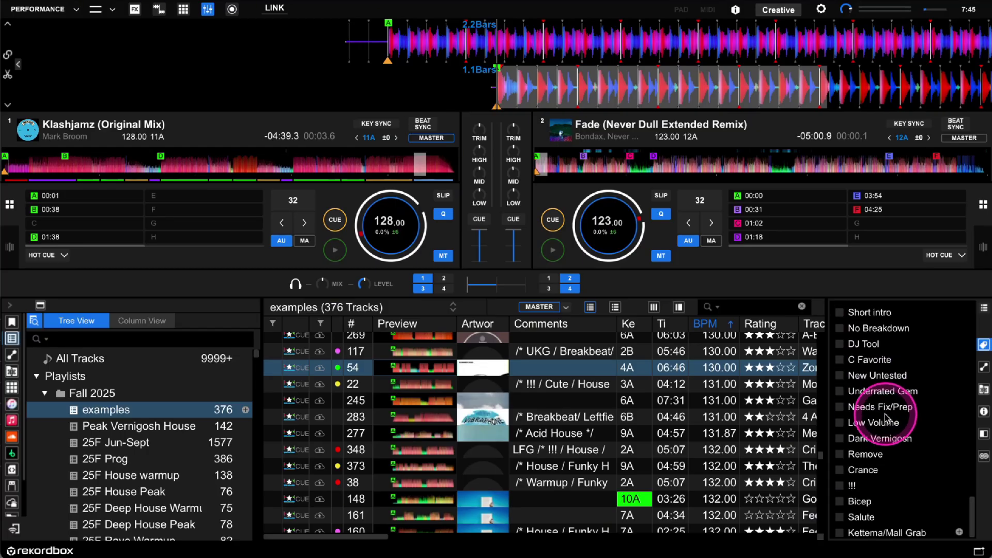
scroll(885, 418, "down", 1)
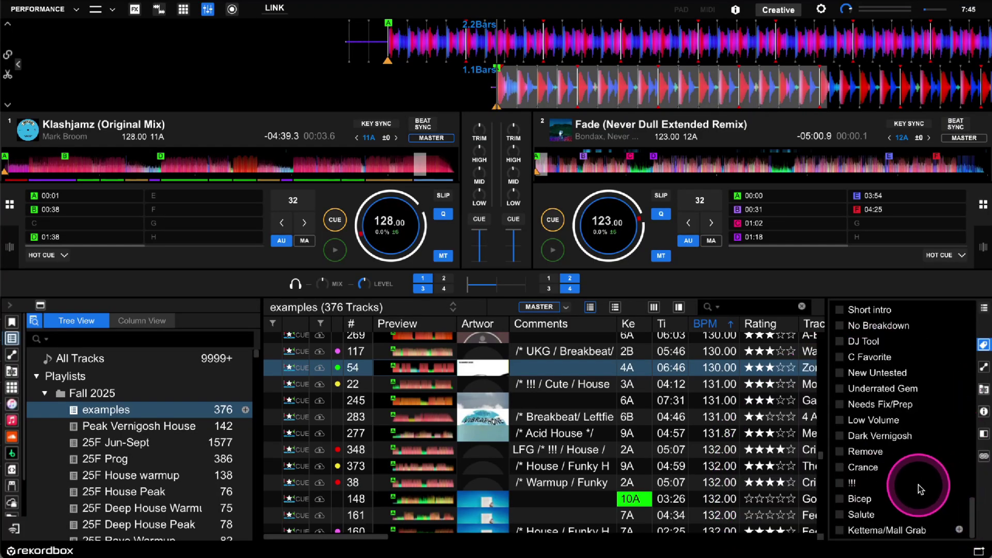
scroll(902, 491, "up", 3)
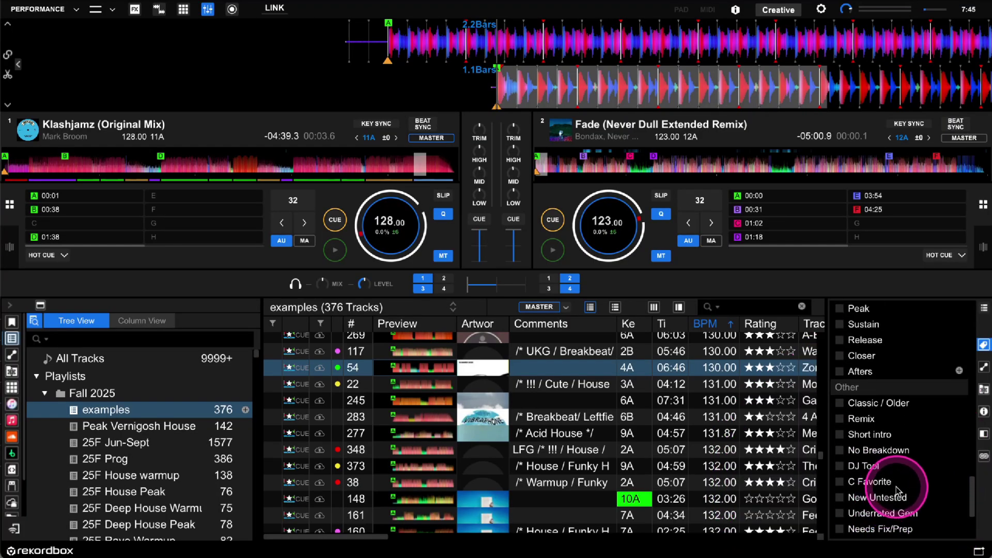
scroll(898, 491, "up", 15)
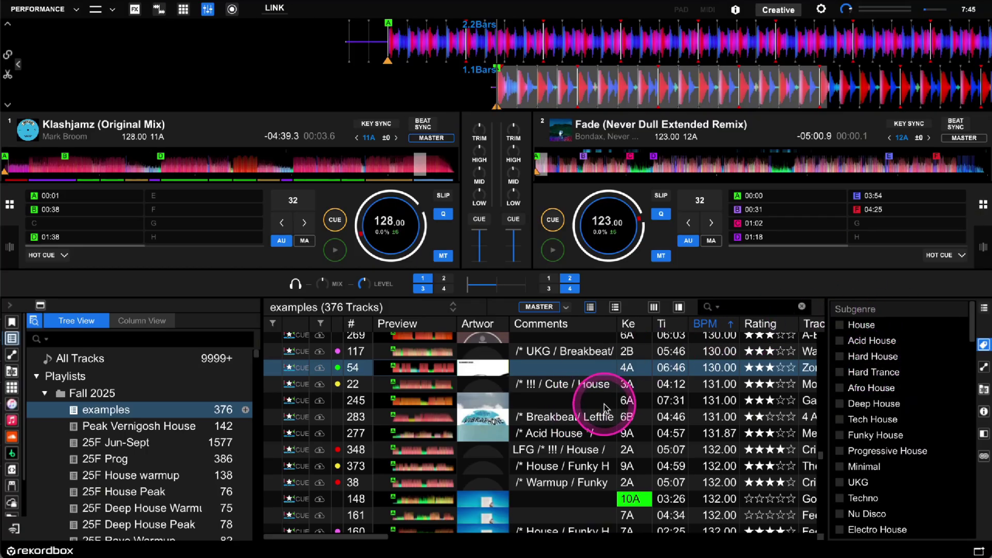
scroll(589, 400, "right", 3)
scroll(589, 399, "right", 8)
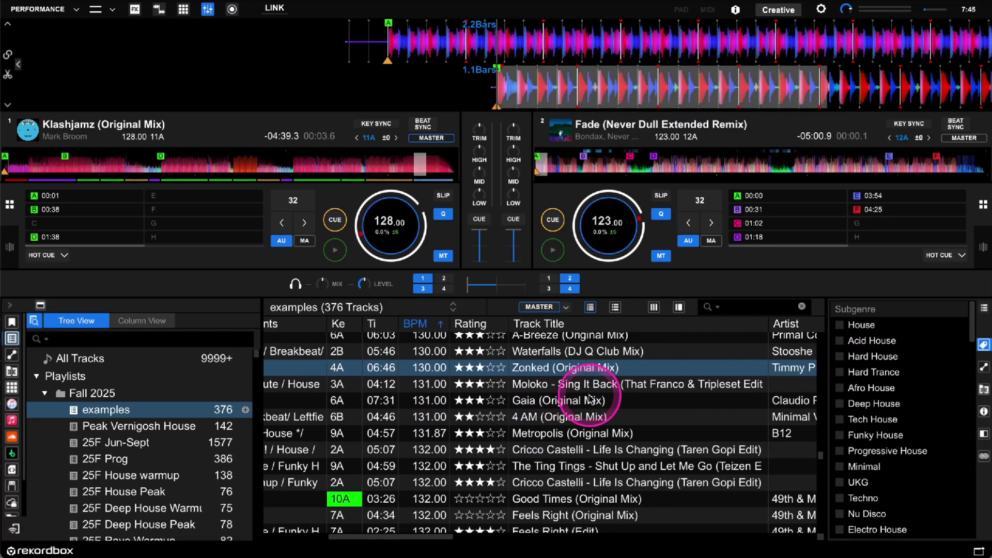
scroll(591, 400, "left", 10)
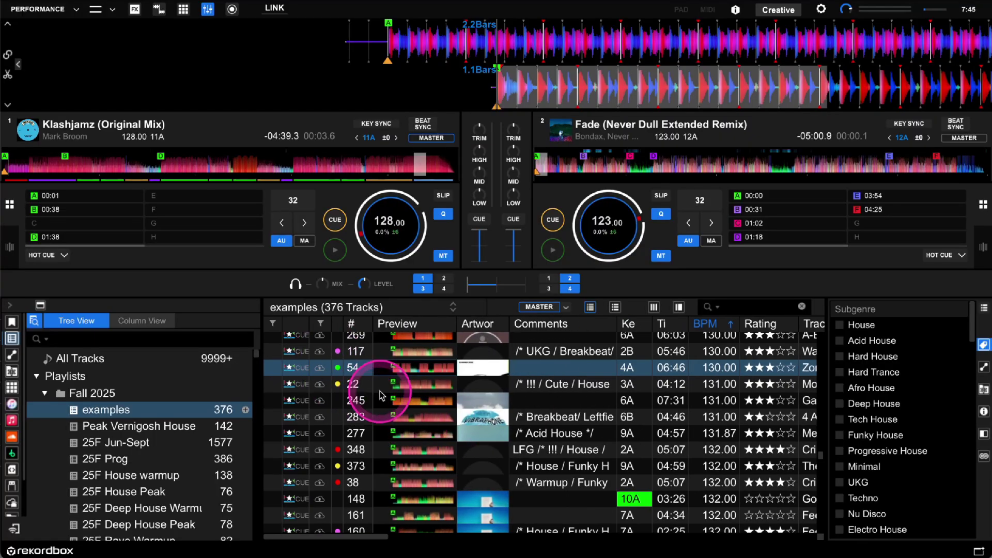
Preview "Zonked (Original Mix)", check its genre, and tag it as House and Deep House
left_click(408, 369)
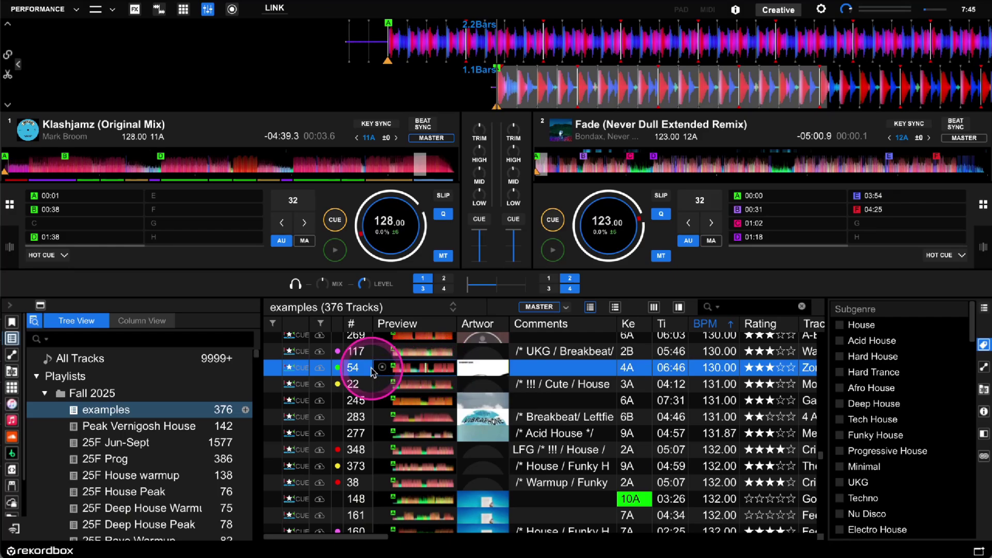
scroll(455, 377, "right", 1)
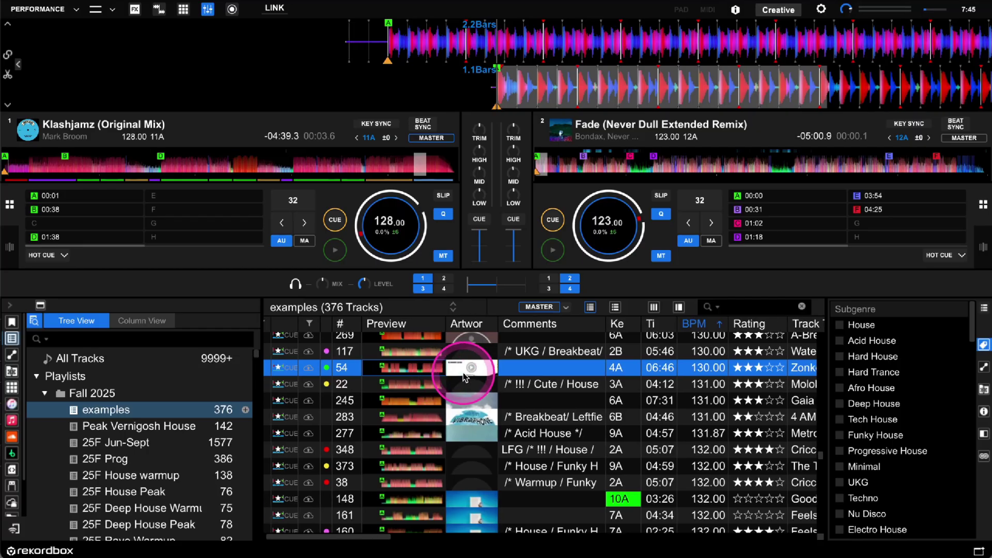
scroll(464, 378, "right", 1)
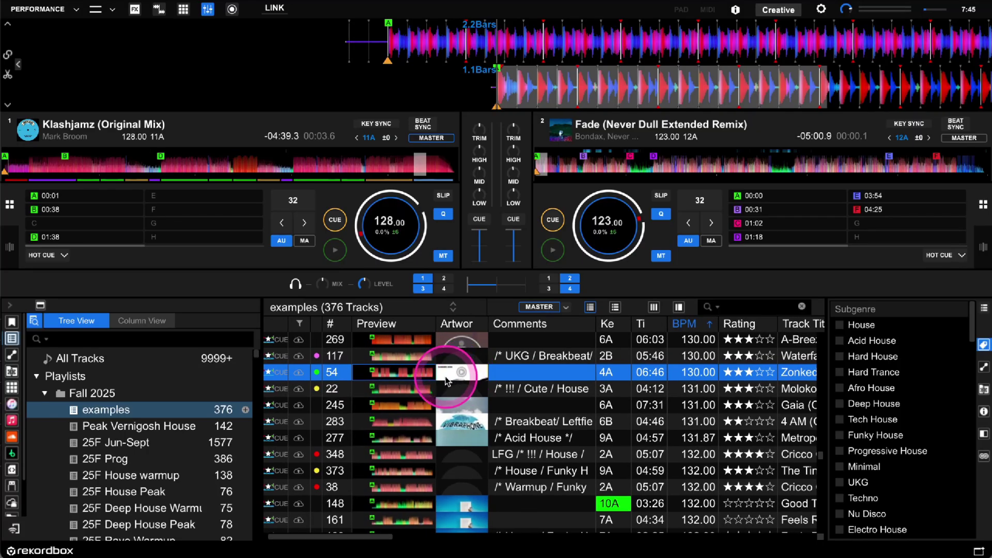
scroll(454, 380, "right", 15)
scroll(451, 381, "right", 20)
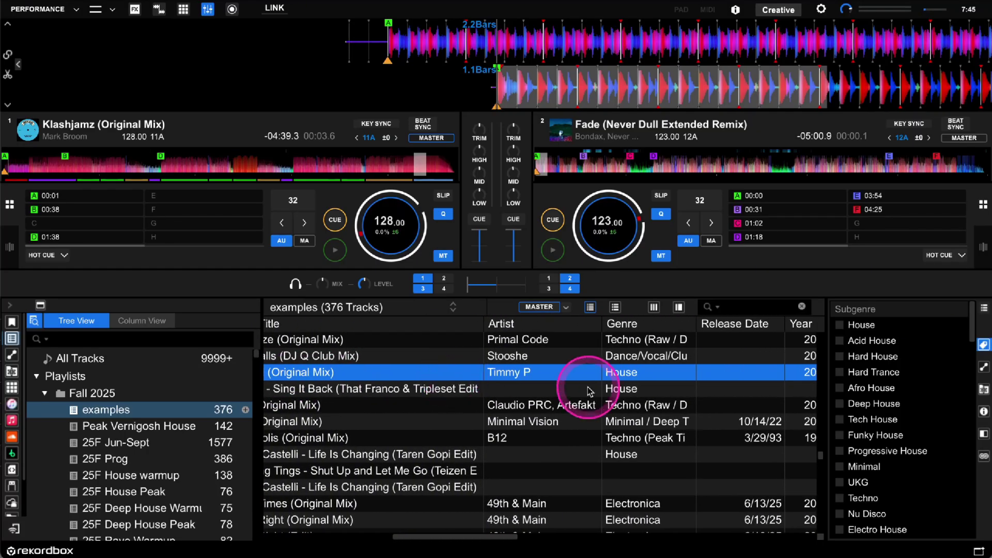
left_click(850, 326)
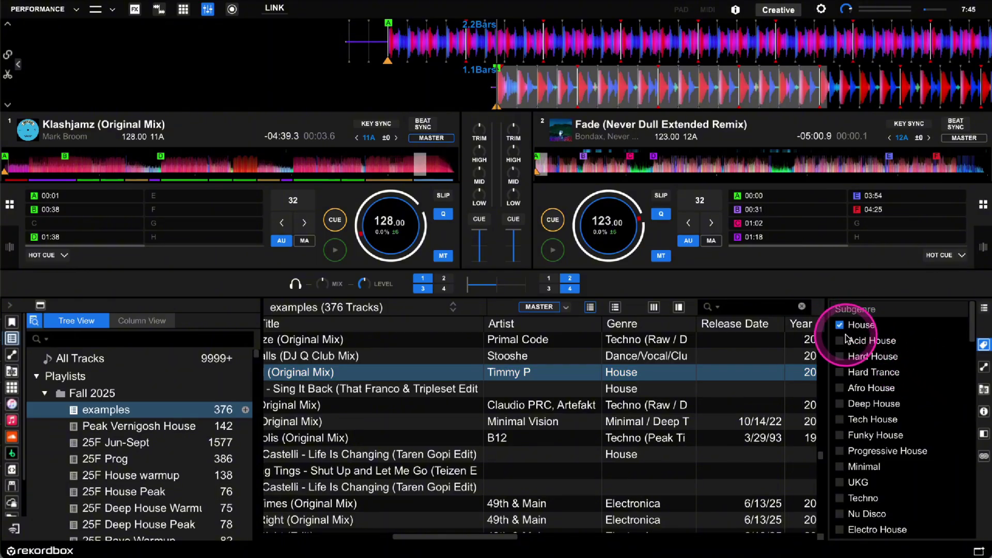
left_click(841, 404)
scroll(598, 369, "left", 10)
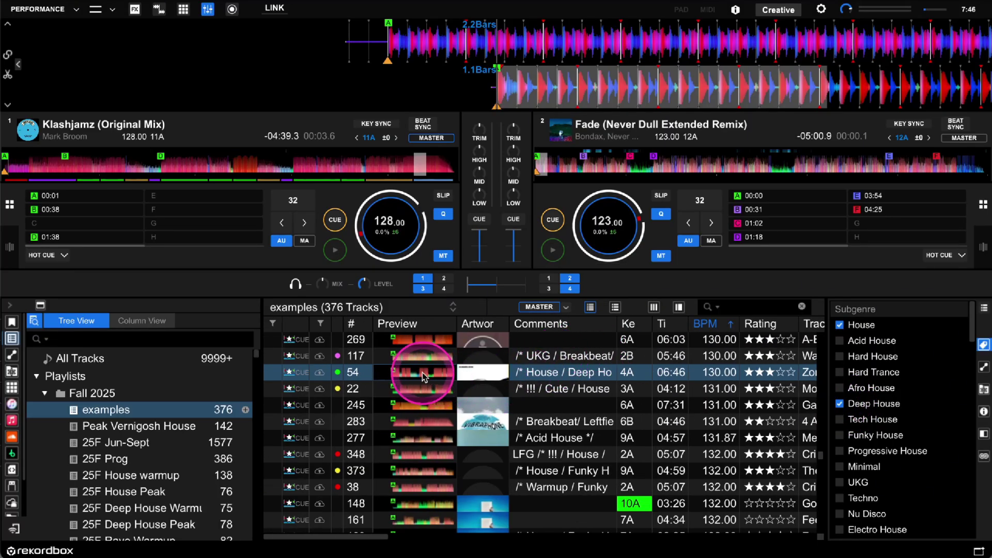
Preview "Zonked (Original Mix)" again and add the Funky House subgenre tag
left_click(421, 373)
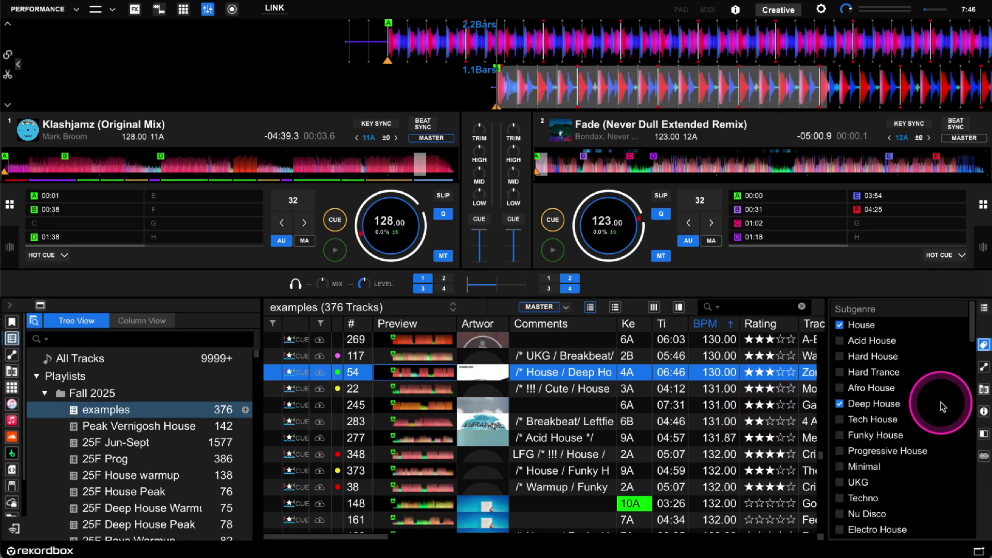
scroll(942, 407, "down", 1)
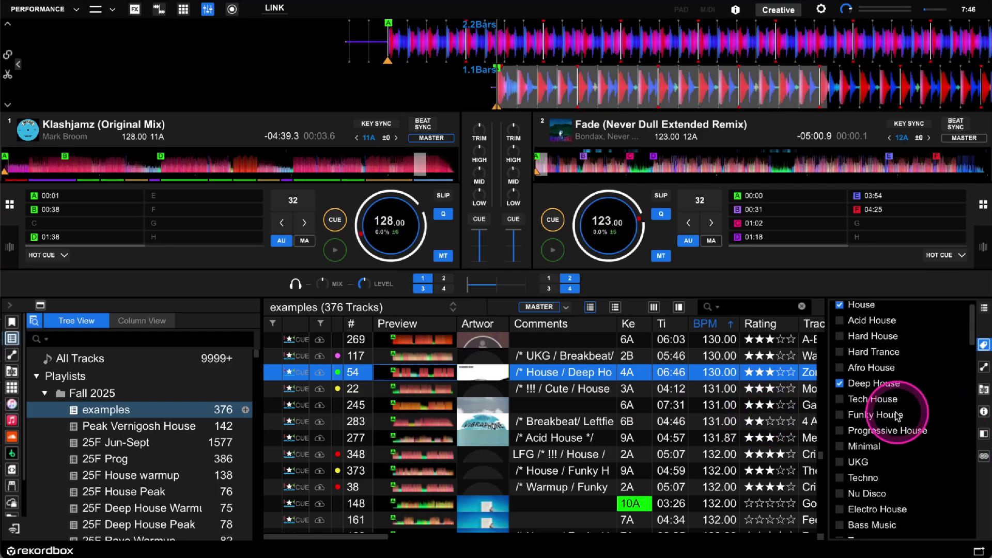
left_click(840, 415)
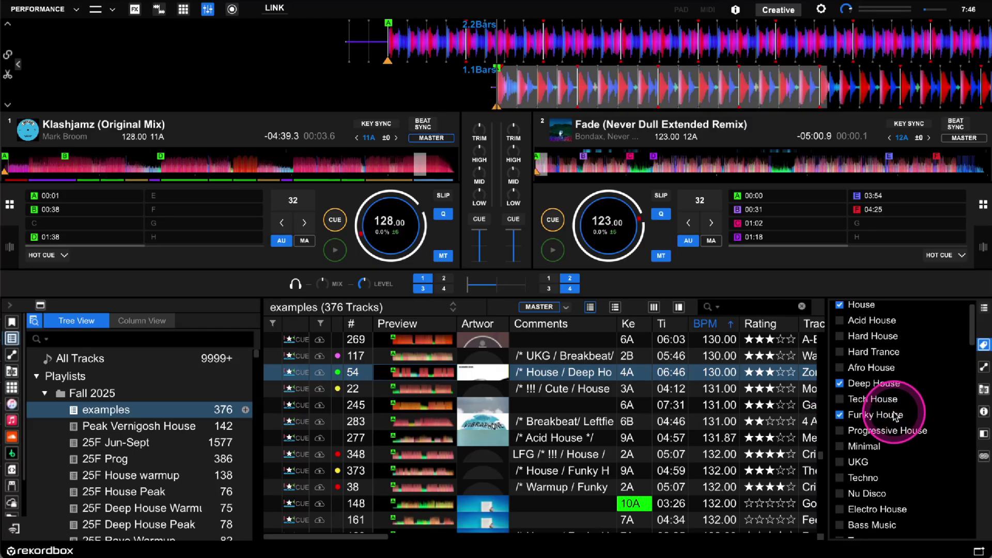
Examine the remaining Subgenre tags and the vocal and instrument tags in the Components category
scroll(895, 418, "down", 3)
scroll(897, 418, "down", 2)
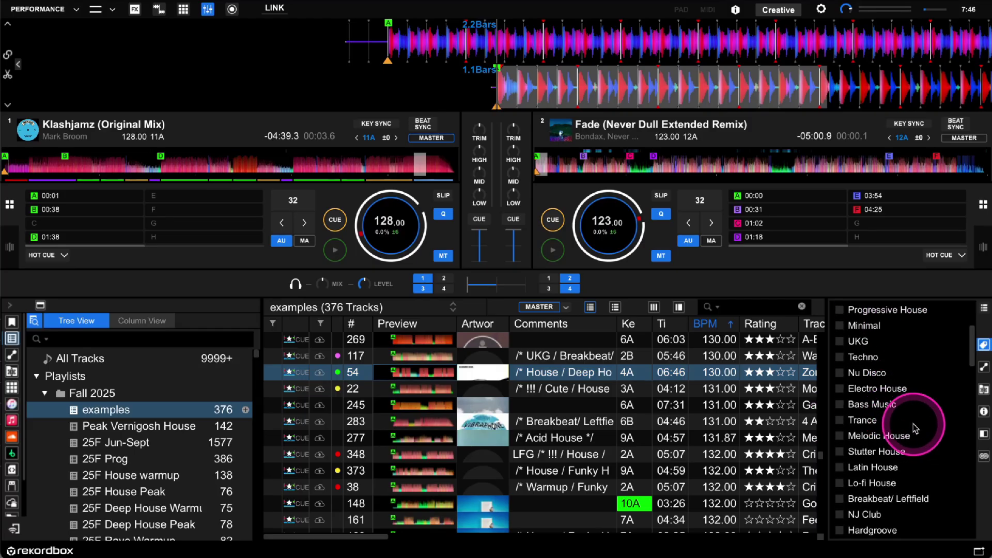
scroll(918, 413, "down", 3)
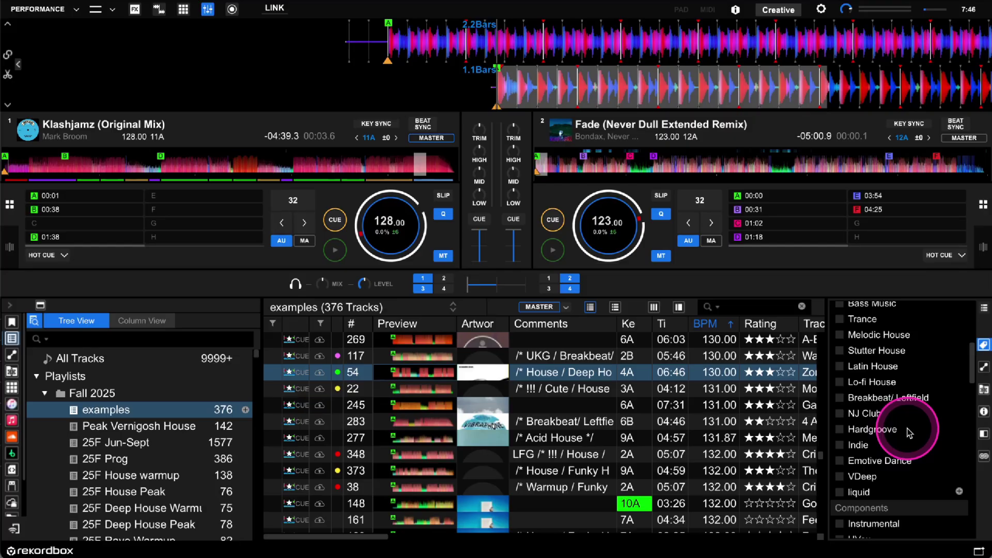
scroll(909, 433, "down", 2)
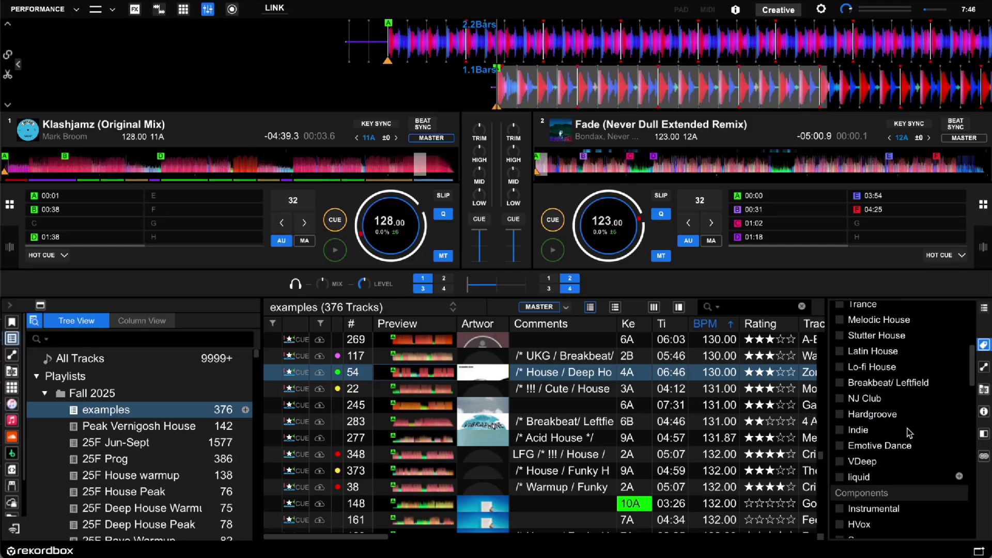
left_click(906, 436)
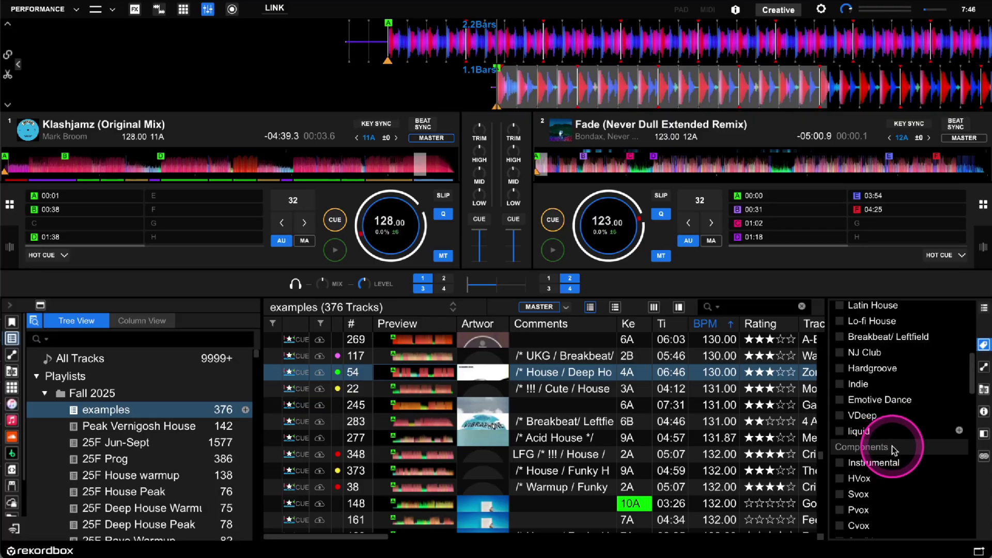
scroll(886, 418, "down", 2)
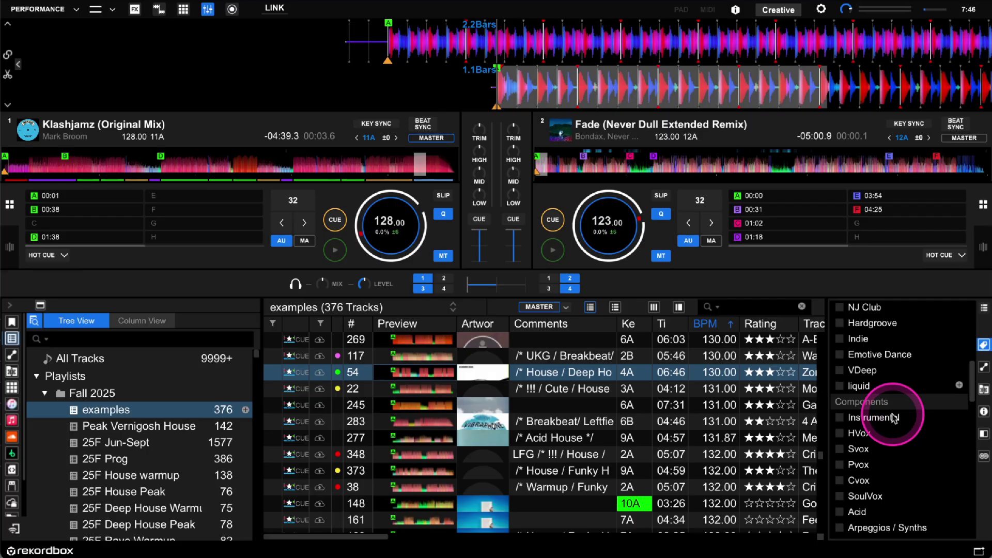
scroll(897, 421, "down", 3)
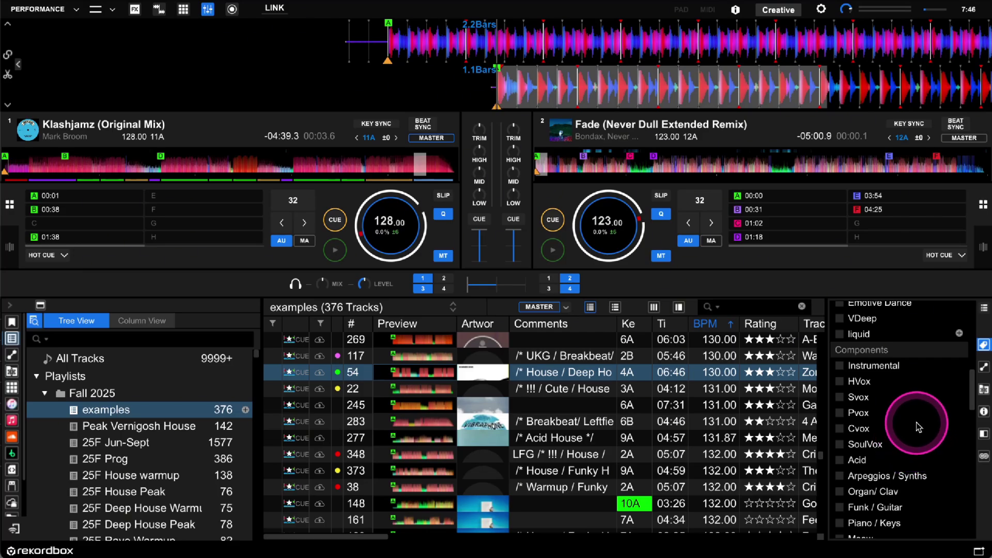
scroll(712, 405, "right", 3)
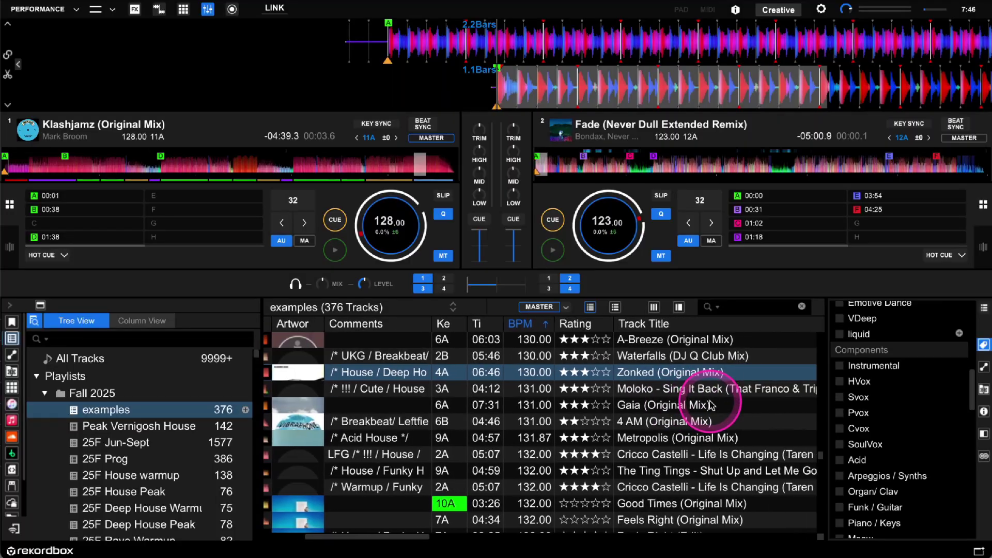
scroll(709, 406, "left", 3)
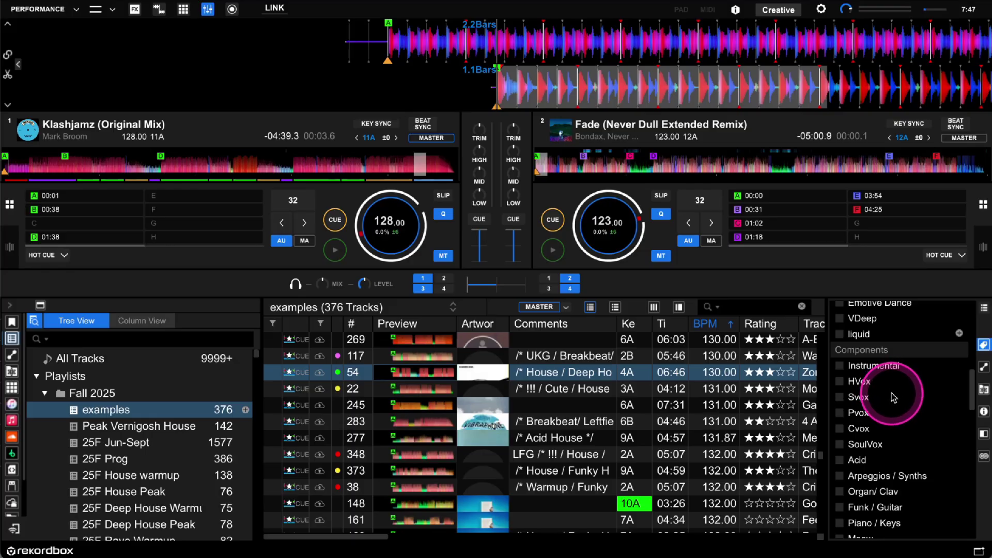
scroll(894, 397, "down", 2)
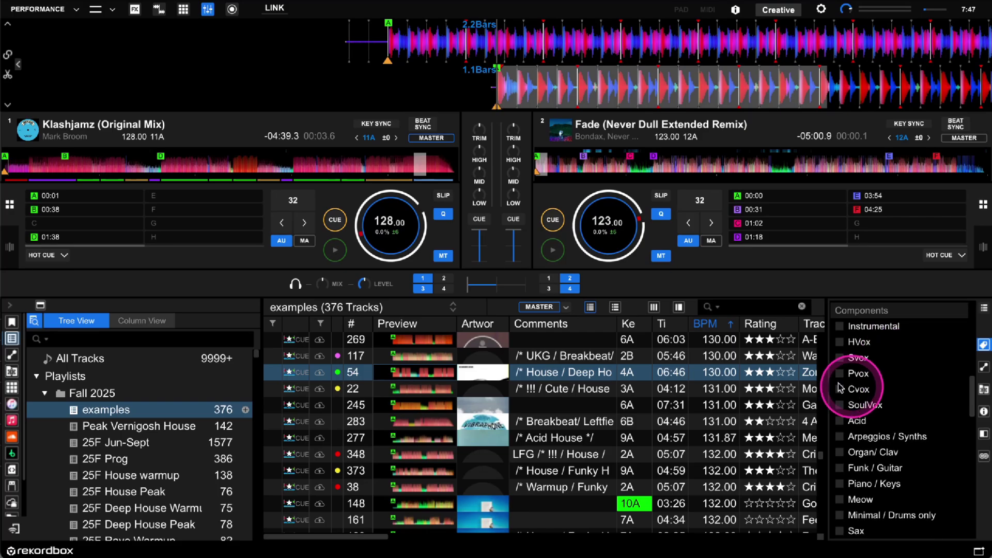
Preview several sections of "Zonked (Original Mix)" and load the track onto deck 1
left_click(423, 371)
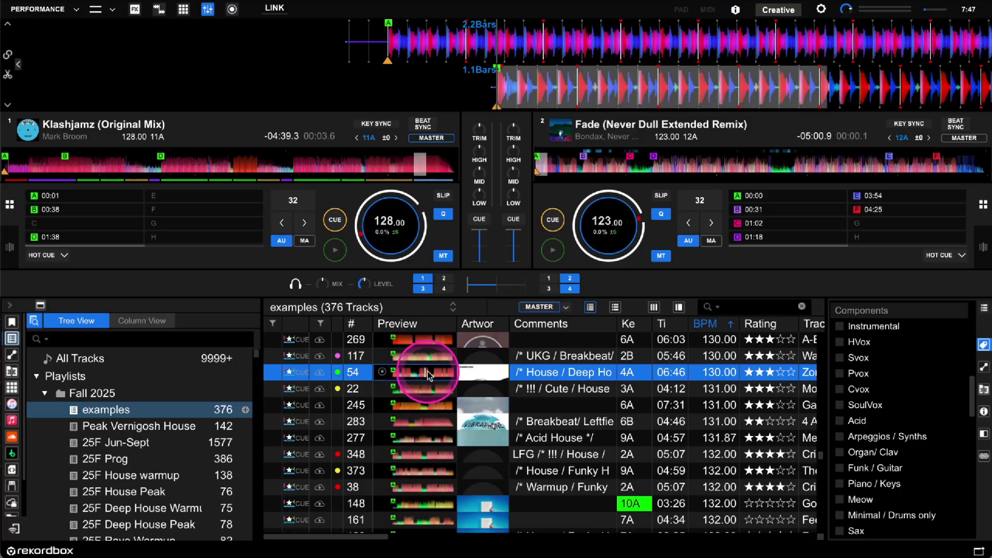
left_click(442, 373)
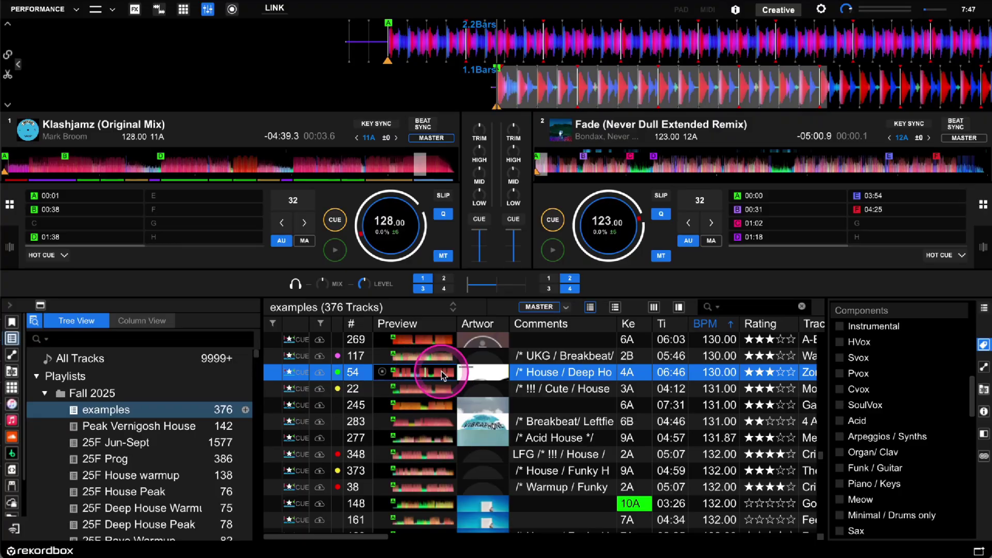
left_click(404, 375)
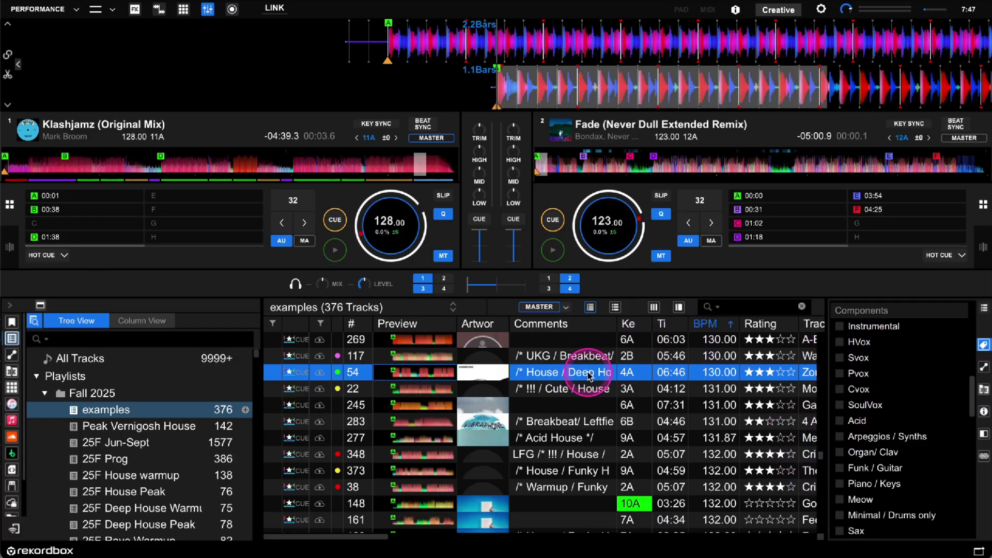
left_click_drag(588, 368, 352, 164)
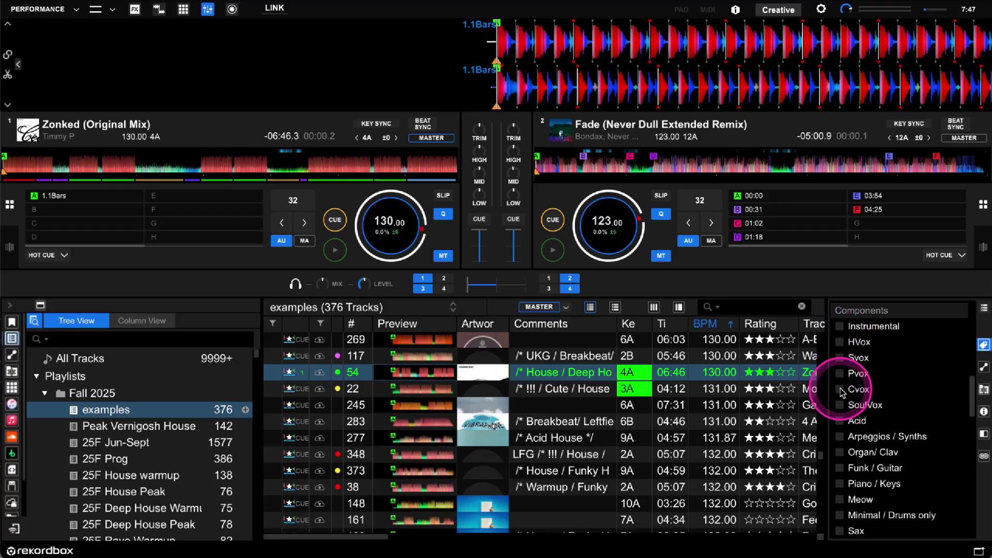
Add the Funky Bass and Organ/ Clav component tags to "Zonked (Original Mix)", previewing the track between the two
scroll(842, 468, "down", 3)
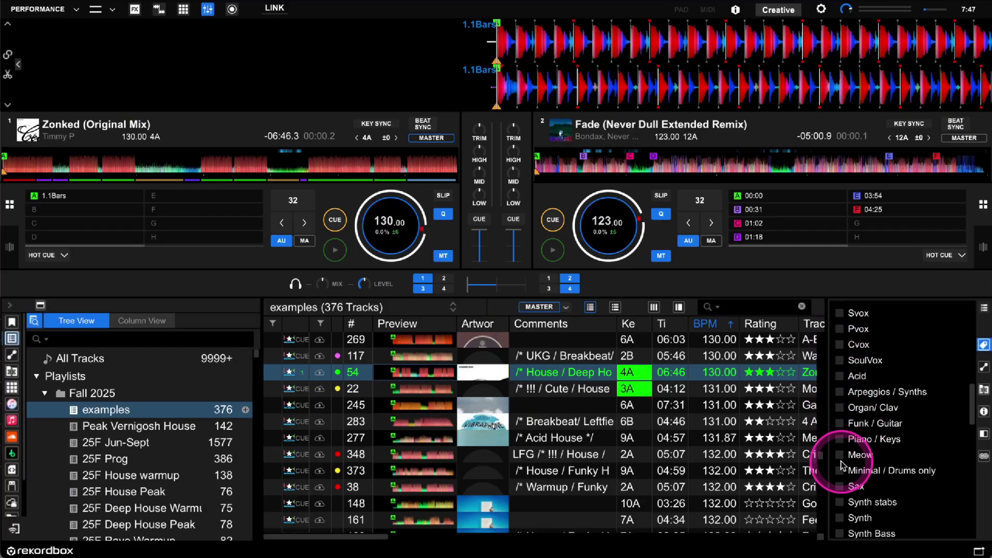
scroll(856, 497, "down", 3)
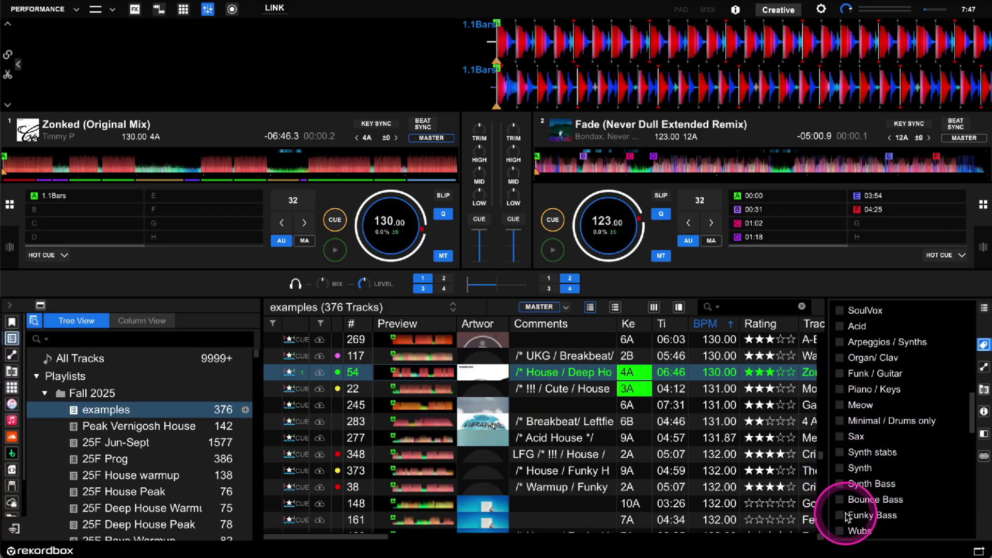
left_click(840, 517)
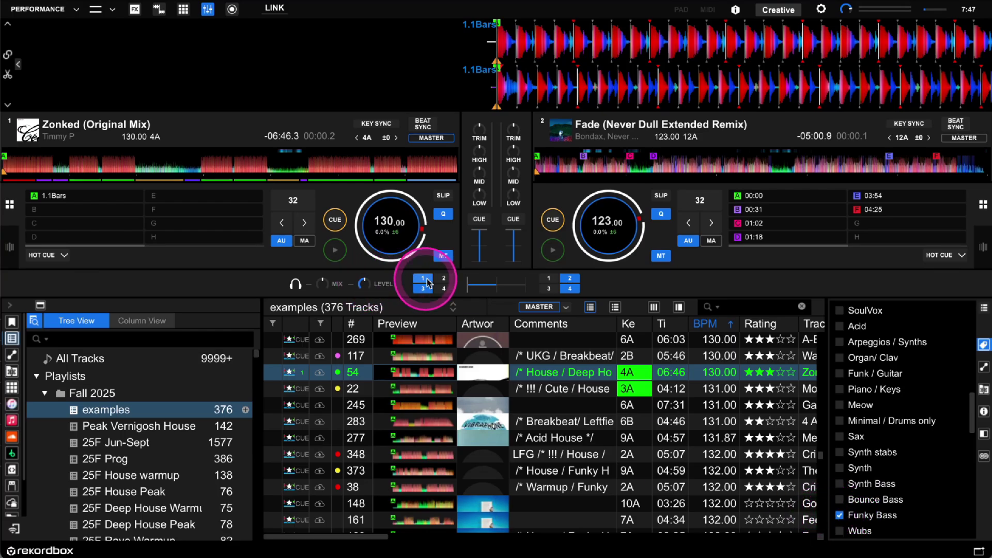
left_click(425, 377)
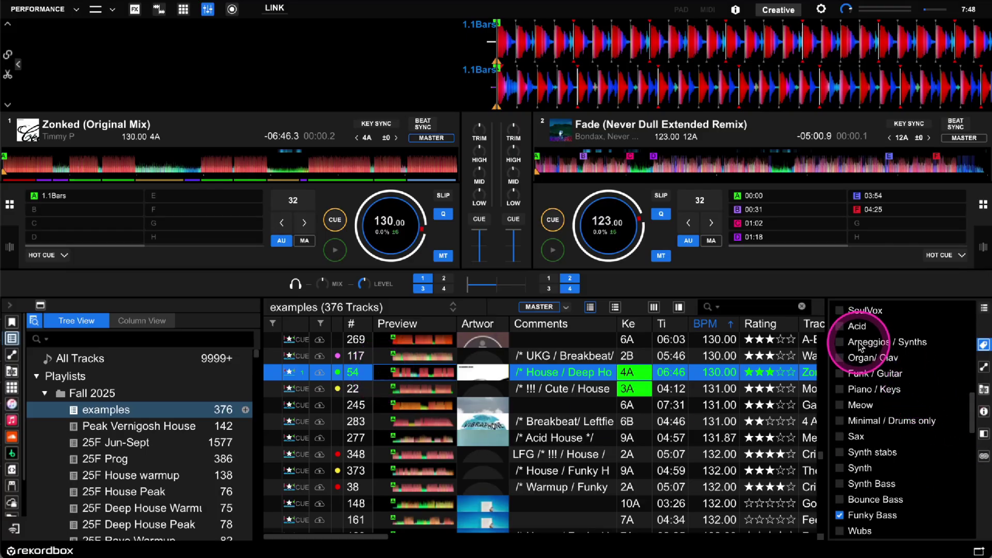
left_click(841, 359)
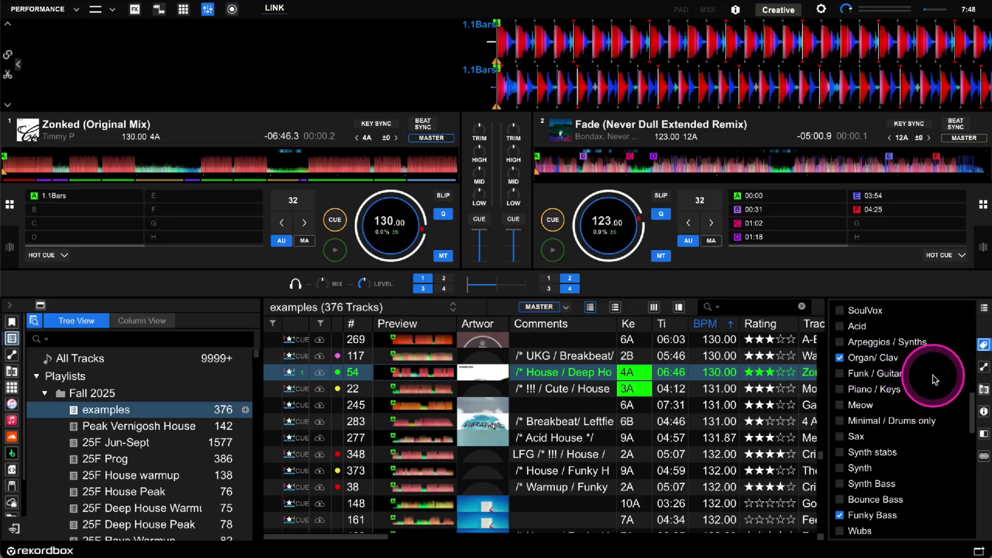
Examine the remaining instrument and mood tags in the Components category, down to the Time category
scroll(915, 445, "down", 3)
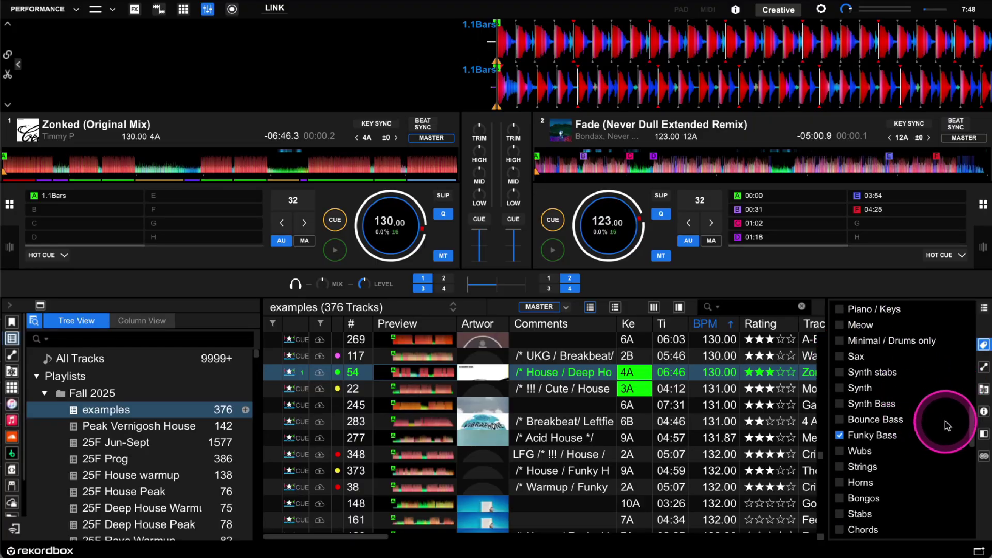
scroll(918, 414, "down", 1)
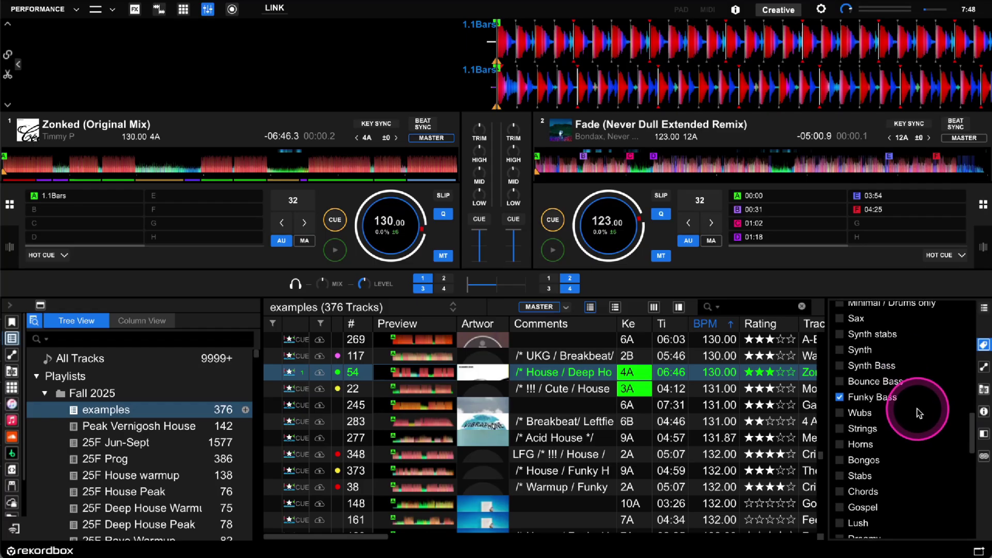
scroll(918, 413, "down", 2)
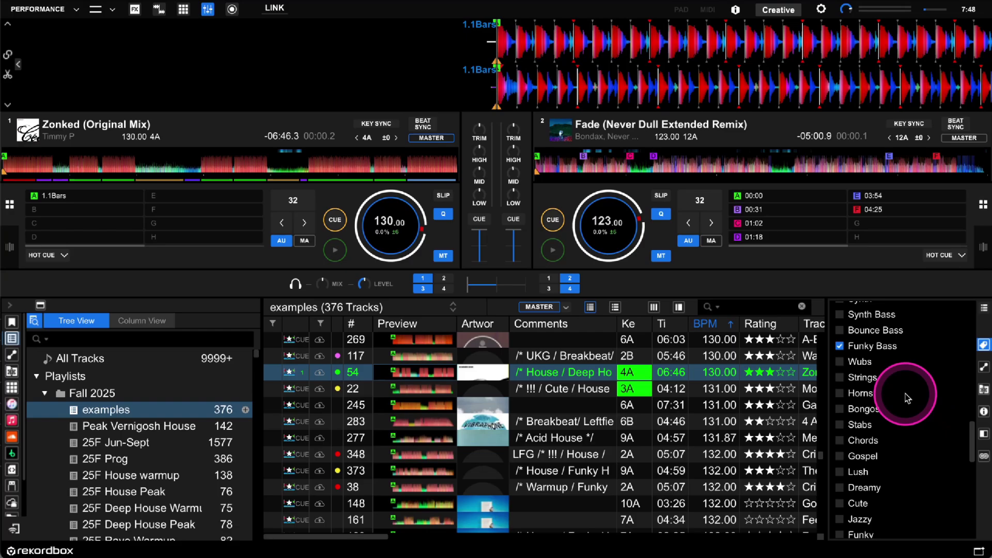
scroll(915, 409, "down", 1)
scroll(910, 402, "up", 3)
scroll(909, 398, "up", 5)
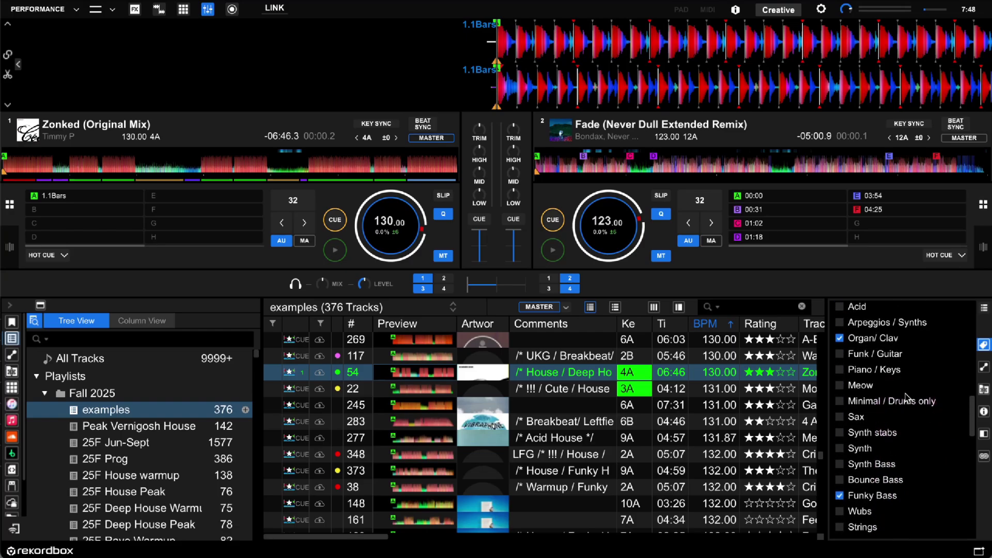
scroll(908, 398, "down", 7)
scroll(908, 398, "down", 2)
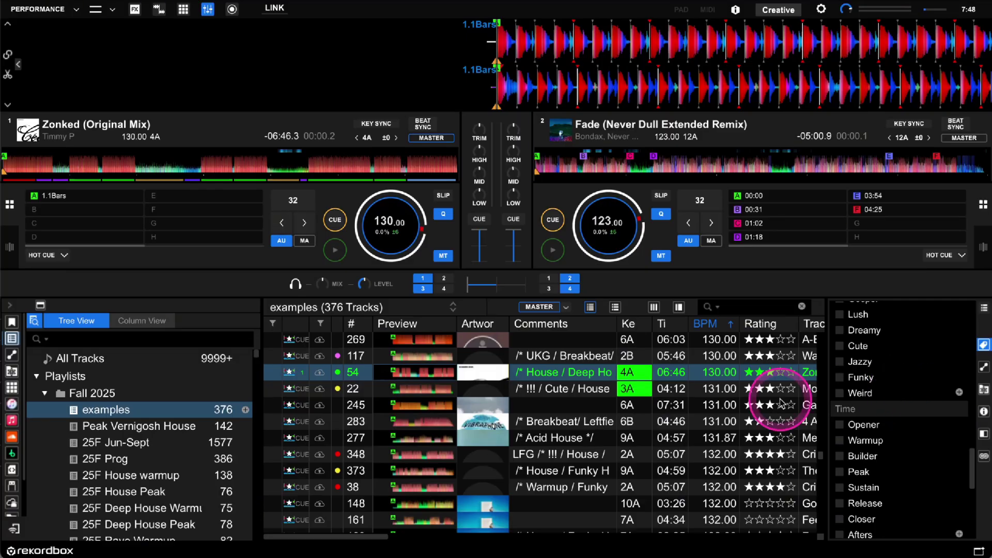
Preview "Zonked (Original Mix)" and add the Sustain and Warmup tags from the Time category
left_click(423, 371)
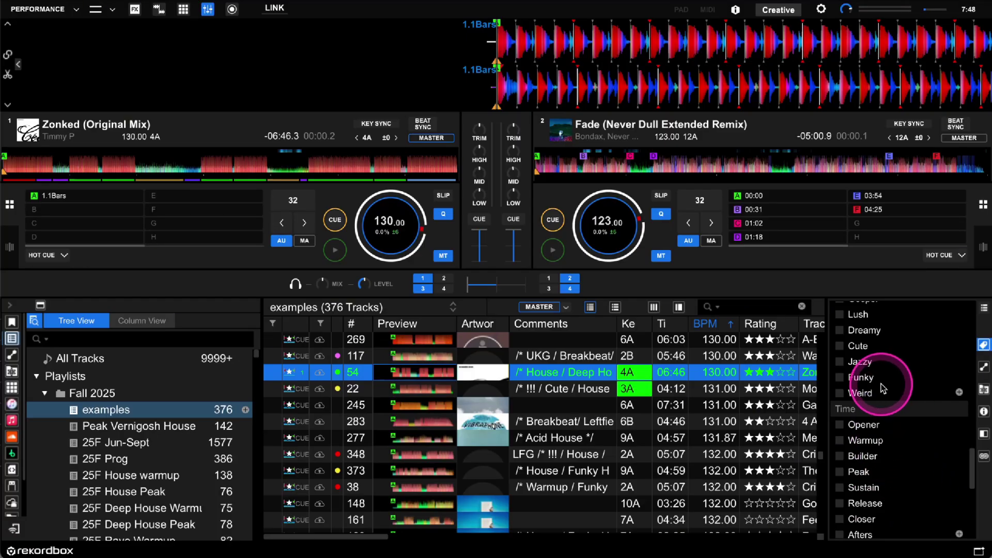
scroll(884, 380, "down", 1)
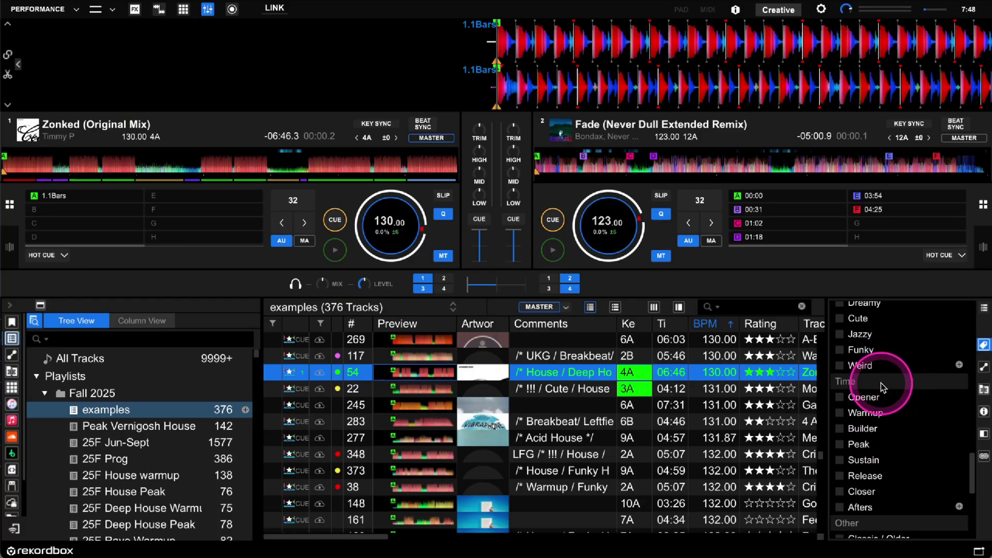
left_click(841, 460)
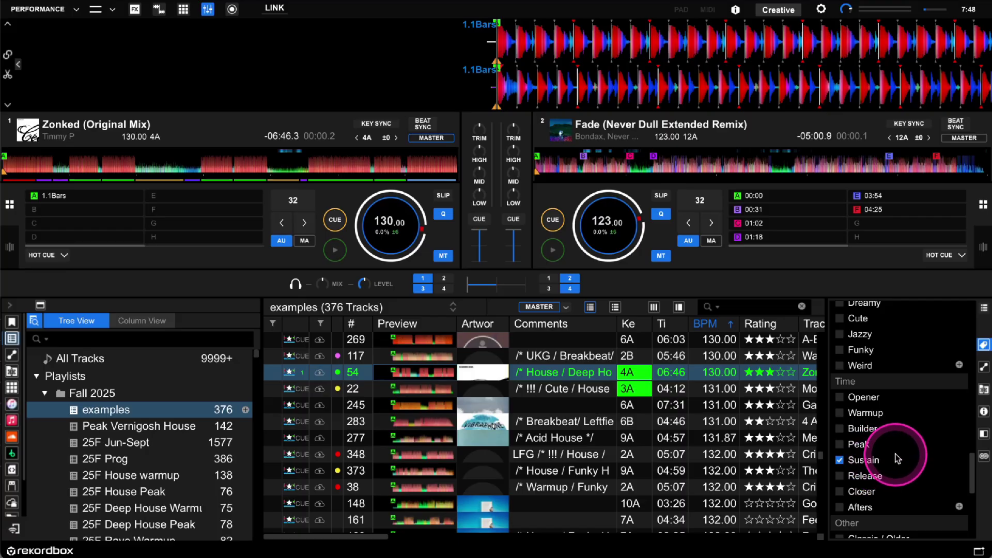
left_click(840, 414)
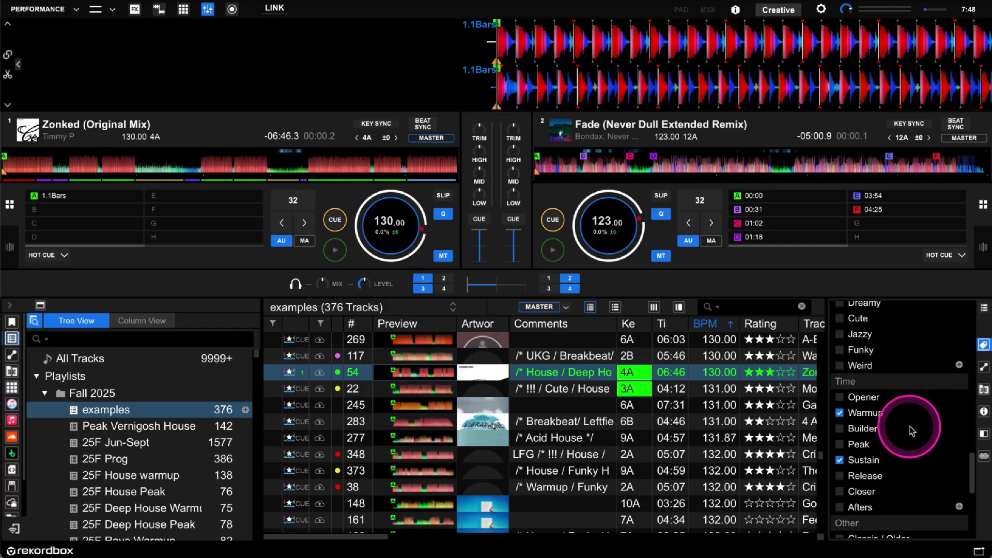
Review the assigned tags and add the DJ Tool tag from the Other category to "Zonked (Original Mix)"
scroll(914, 429, "down", 5)
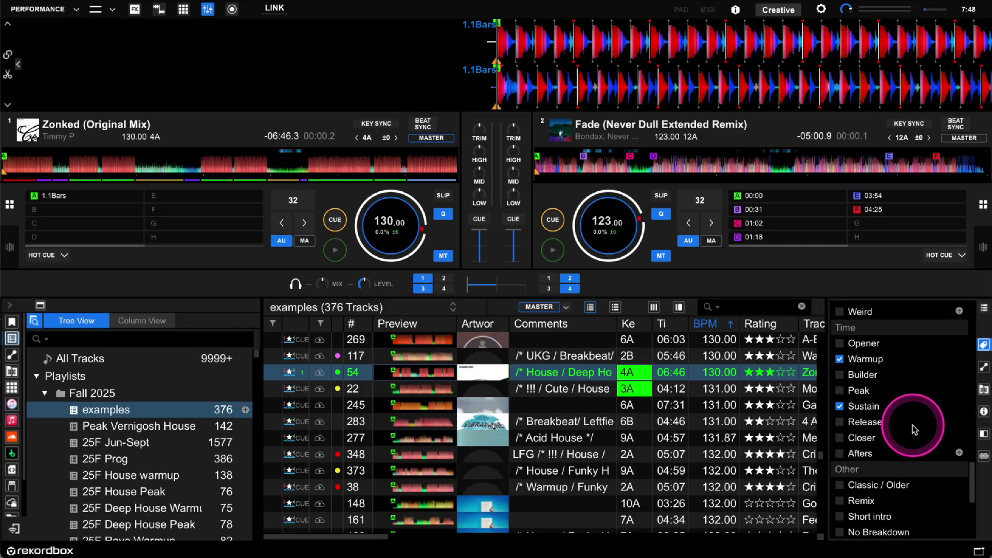
scroll(918, 433, "up", 5)
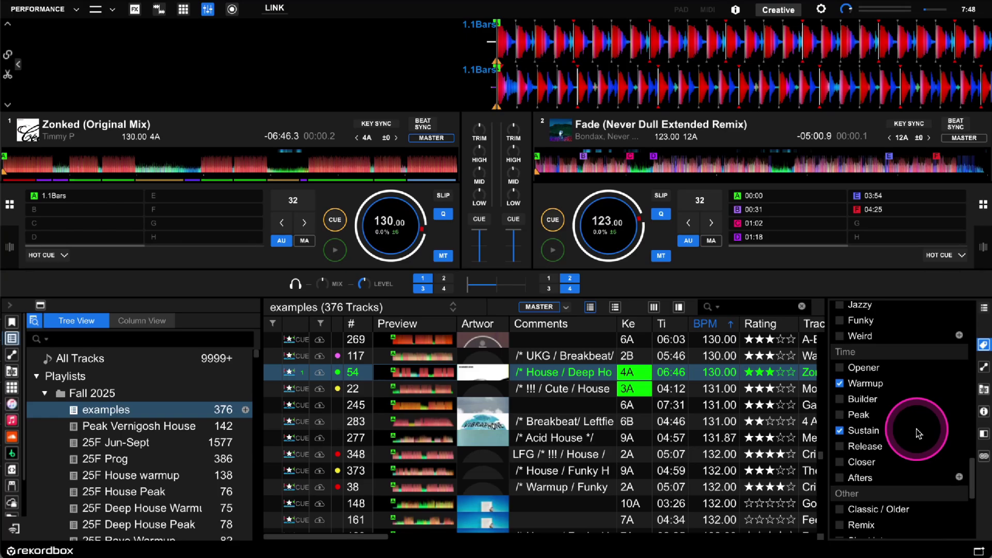
scroll(916, 433, "up", 10)
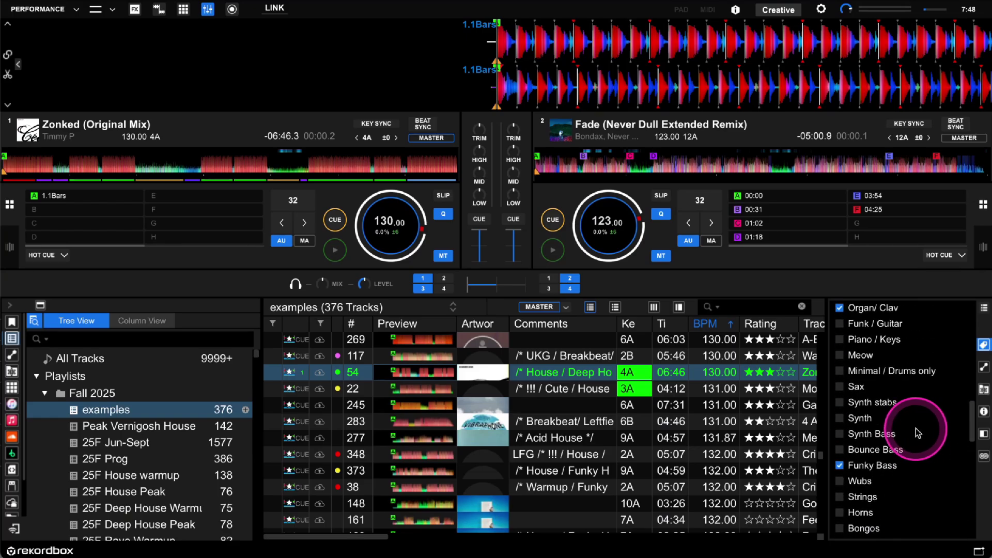
scroll(918, 433, "down", 12)
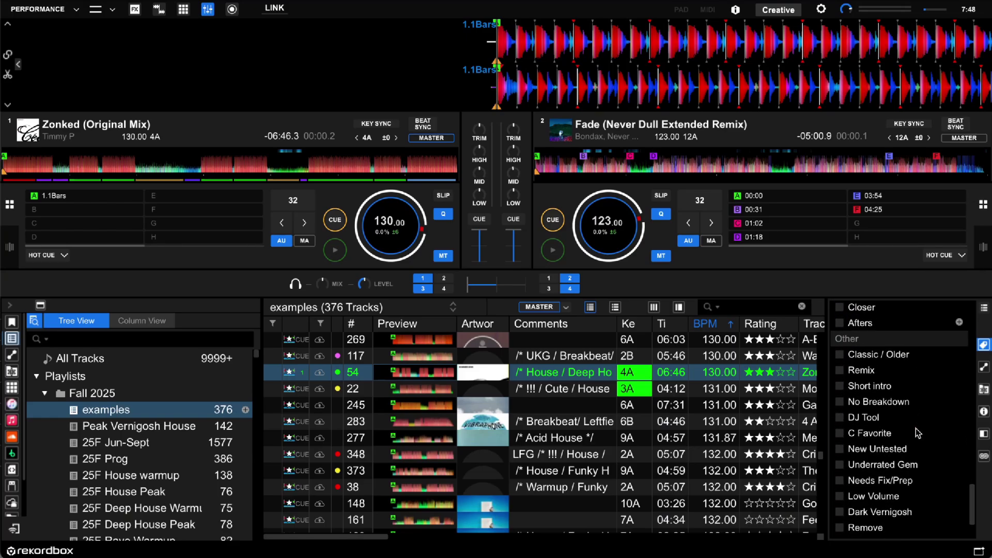
scroll(911, 433, "down", 1)
scroll(910, 434, "up", 7)
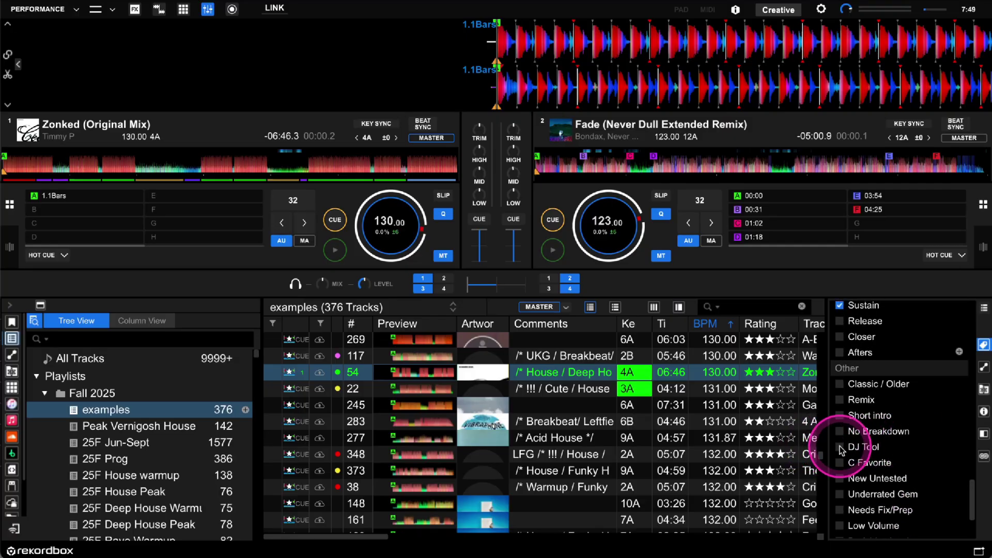
left_click(841, 449)
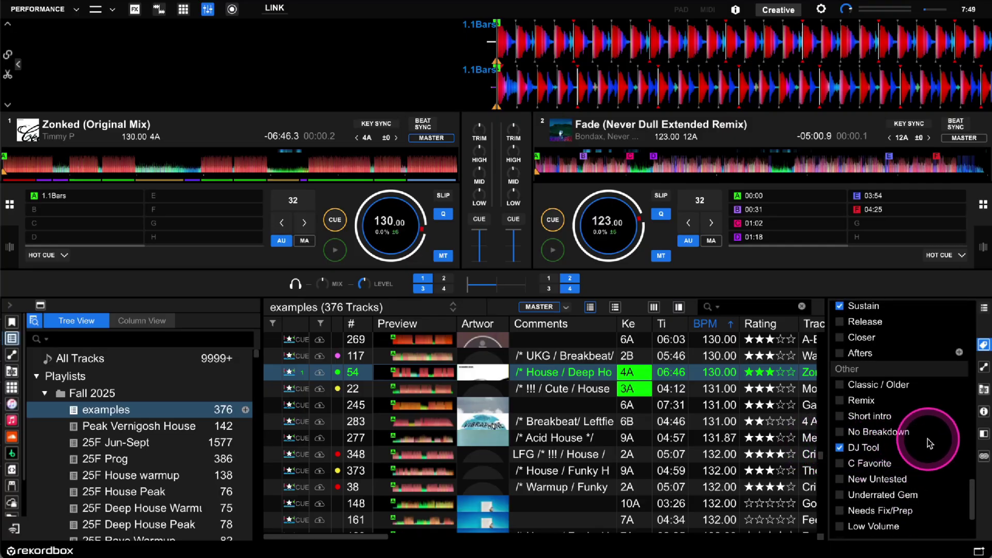
Examine the rest of the Other tags and review the tag list back up to the Subgenre category
scroll(926, 434, "down", 1)
scroll(932, 431, "down", 4)
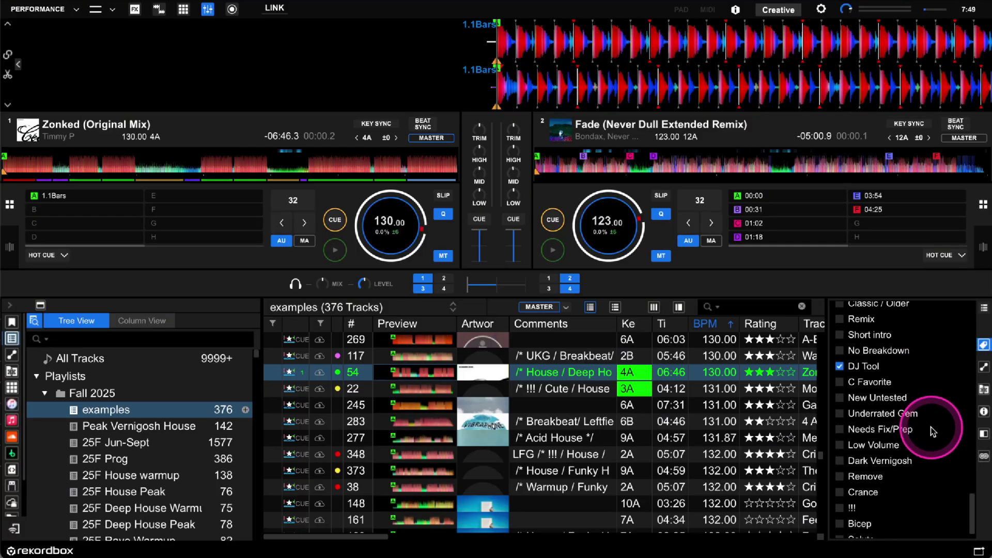
scroll(933, 432, "down", 1)
scroll(938, 438, "down", 1)
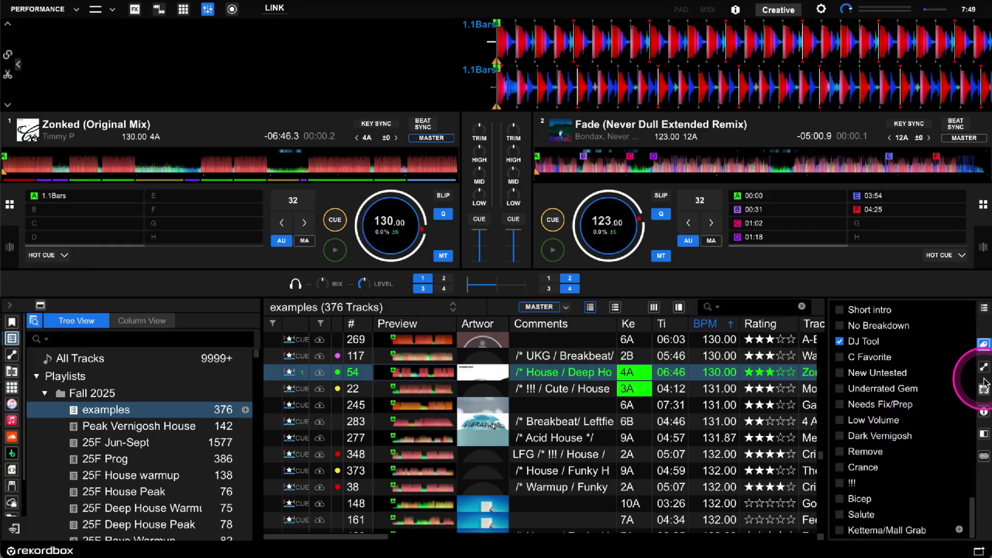
scroll(936, 406, "up", 10)
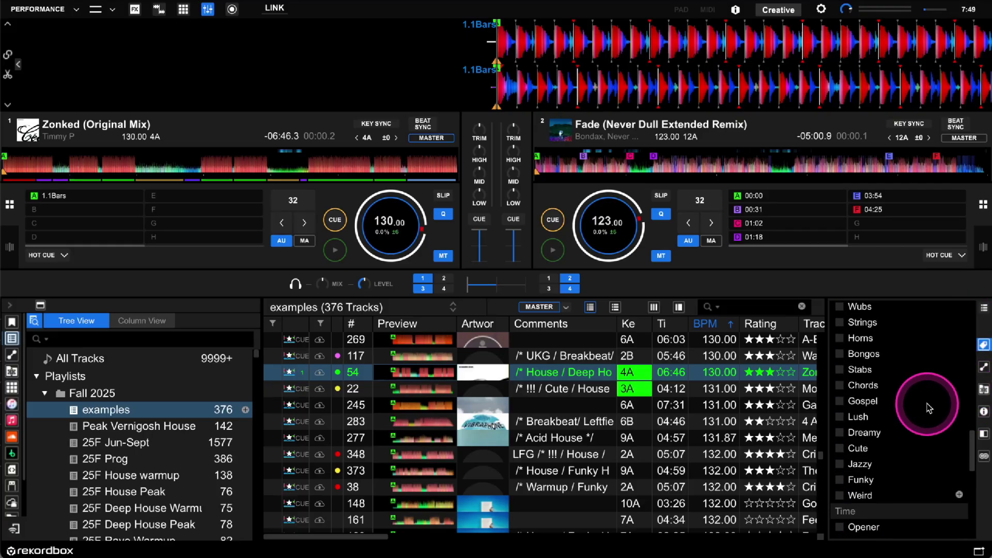
scroll(928, 408, "up", 5)
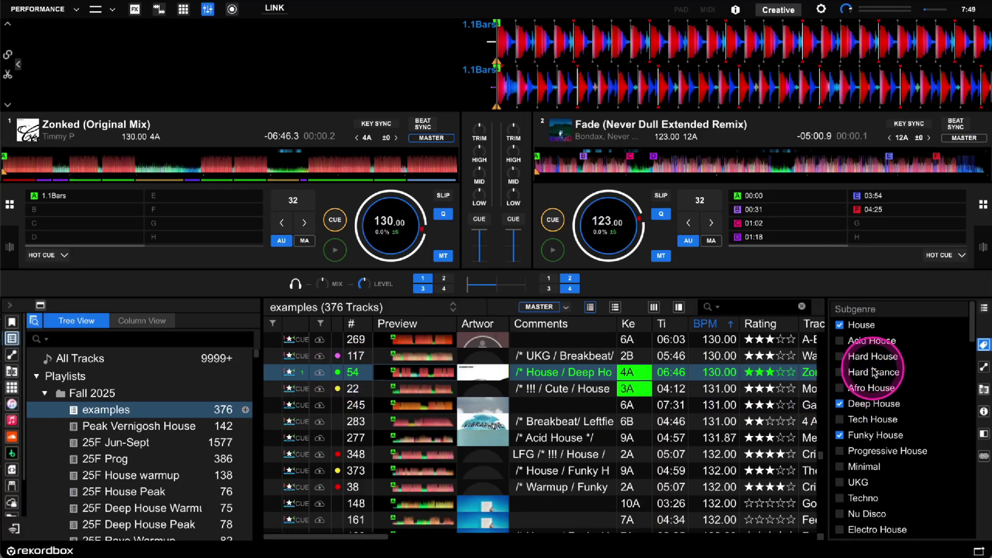
Set the color of "Zonked (Original Mix)" to Green in the track information and close that panel
left_click(984, 412)
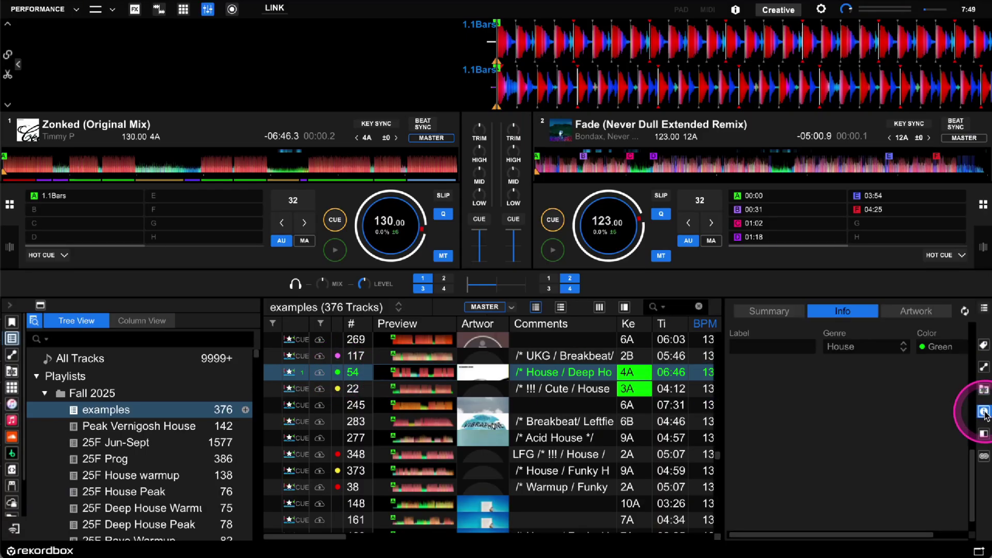
scroll(789, 374, "right", 2)
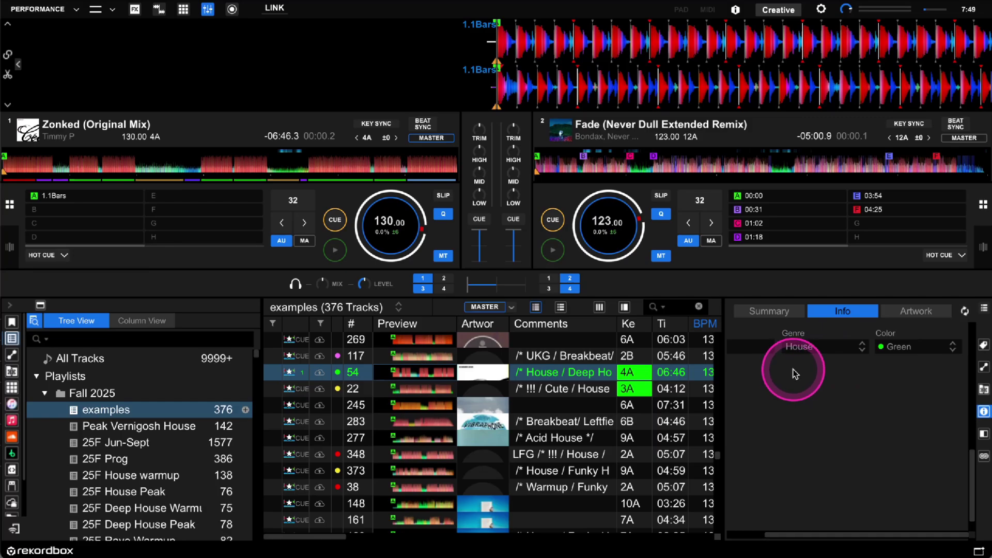
left_click(917, 348)
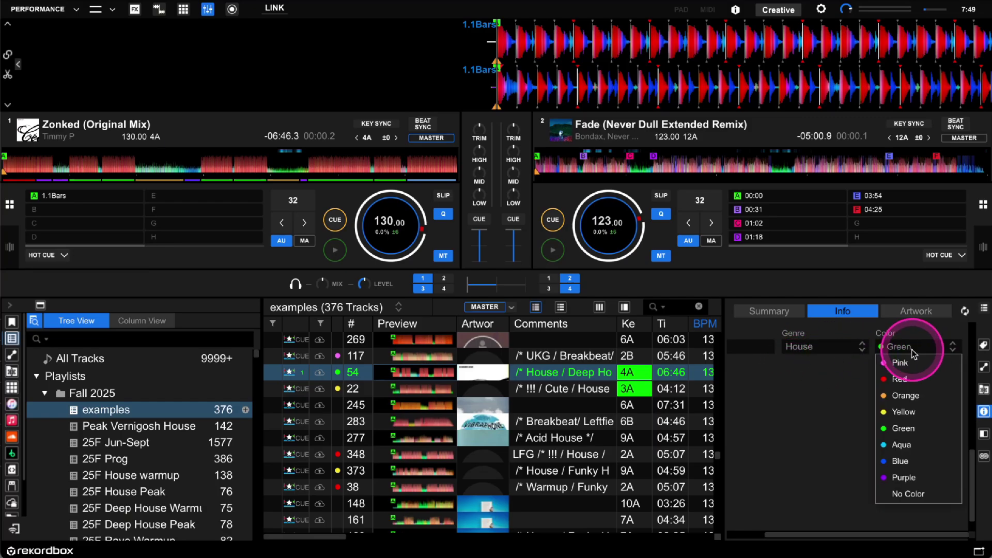
left_click(910, 430)
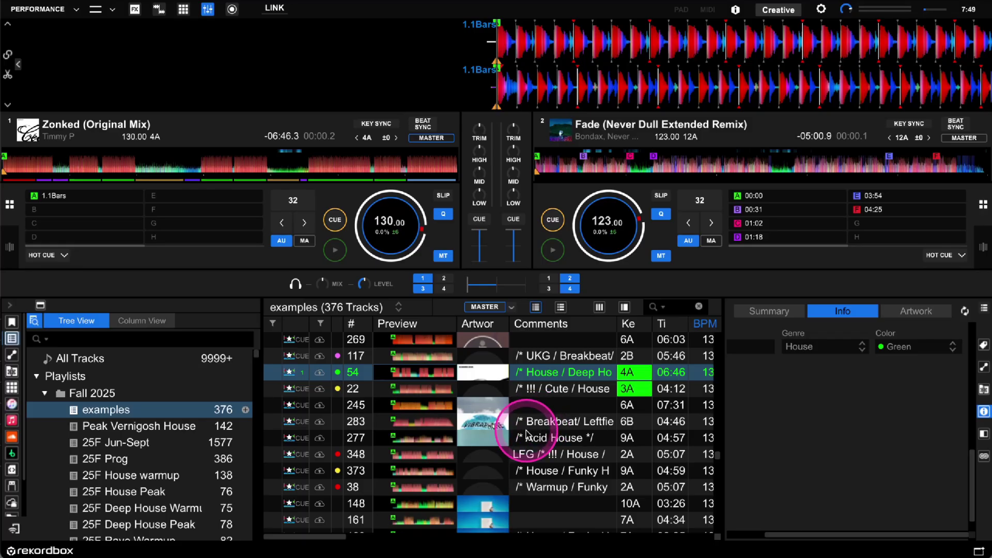
scroll(527, 433, "right", 5)
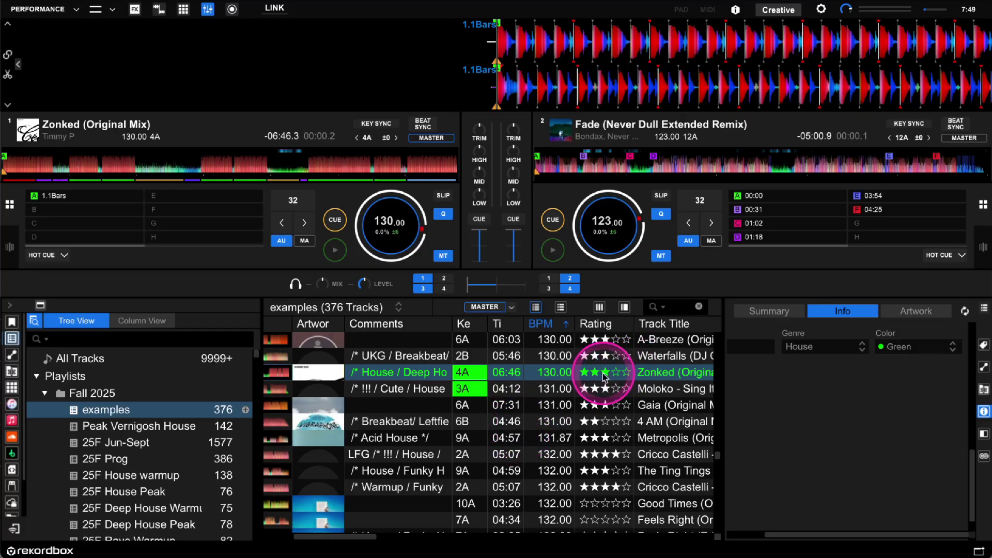
scroll(597, 374, "right", 2)
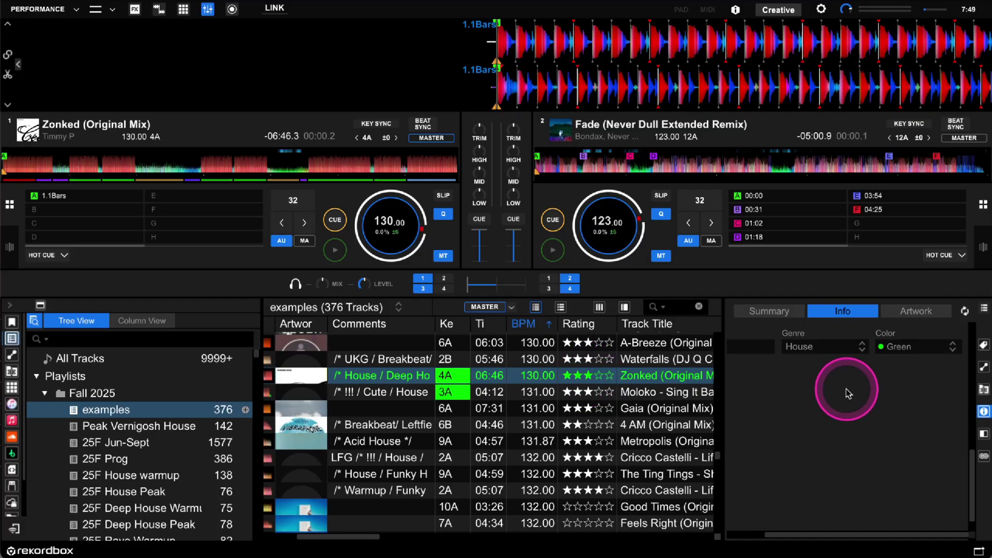
left_click(984, 412)
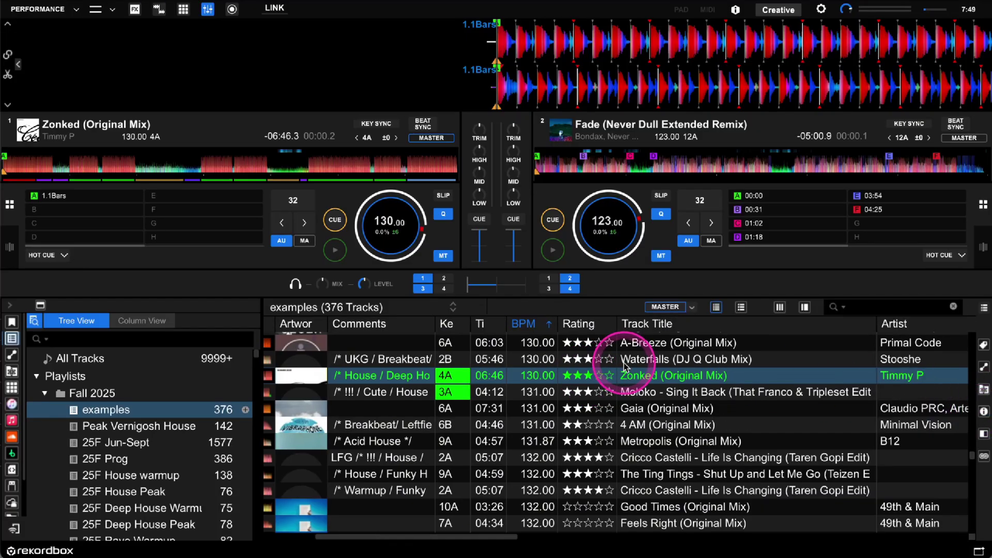
Review the genre, rating and comments of "Zonked (Original Mix)" in the track list and preview the track
scroll(623, 370, "right", 5)
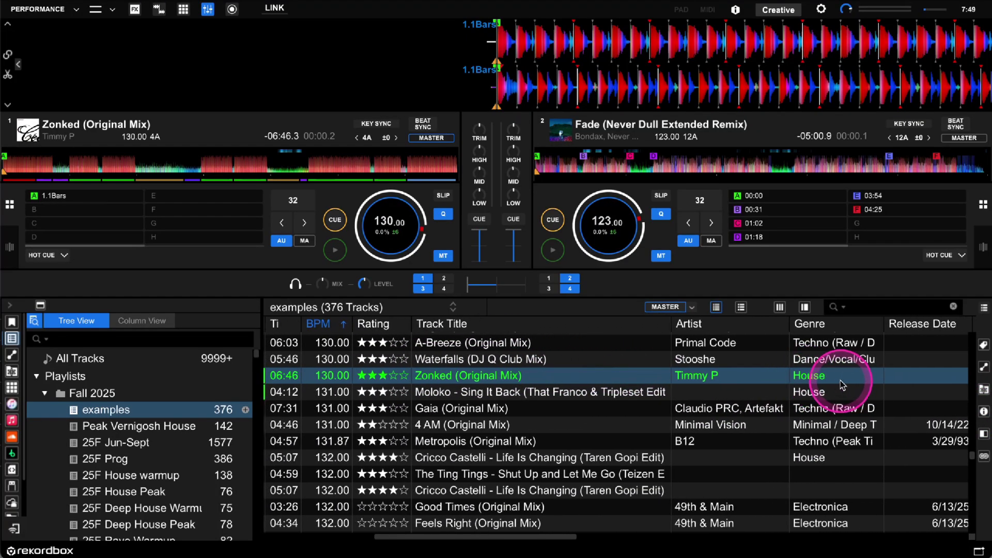
scroll(840, 385, "left", 5)
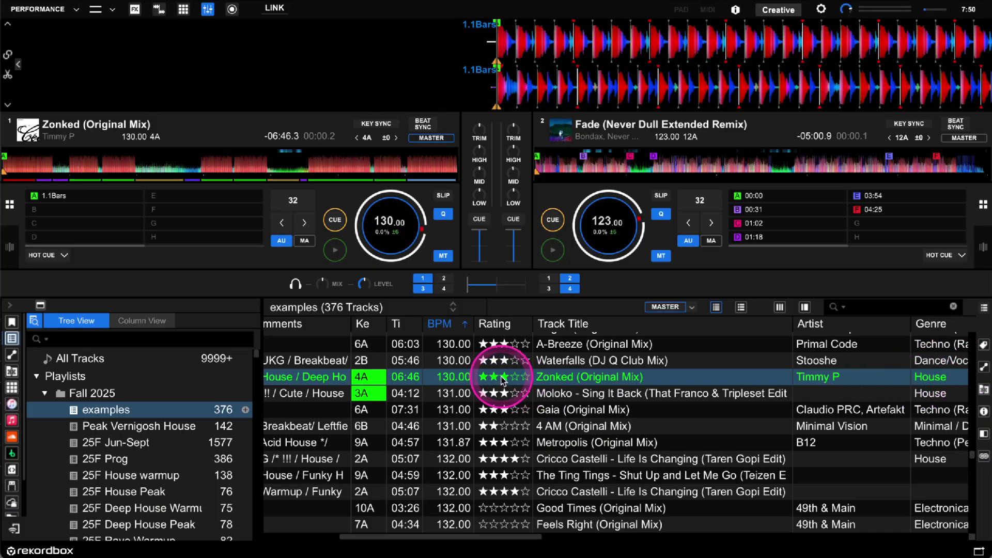
scroll(503, 380, "left", 5)
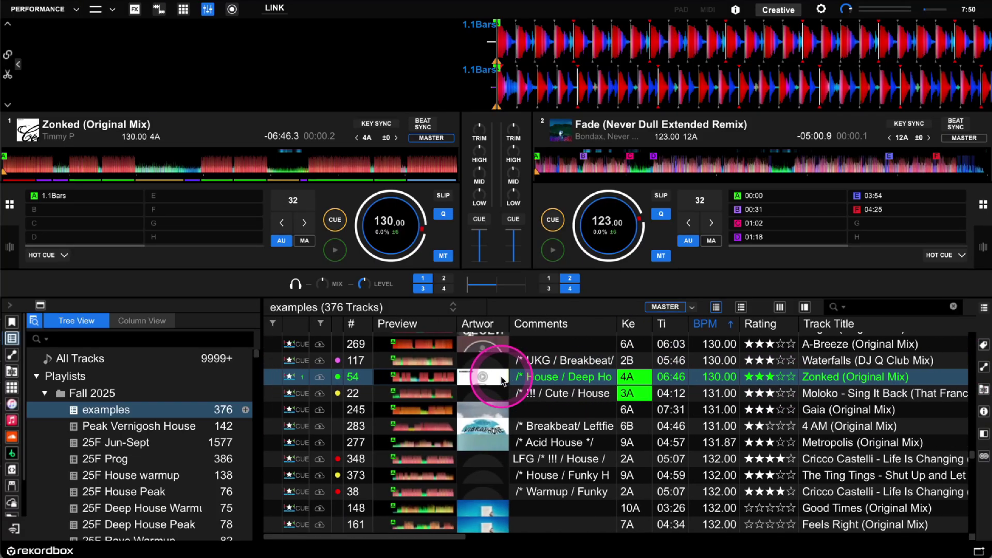
left_click(423, 379)
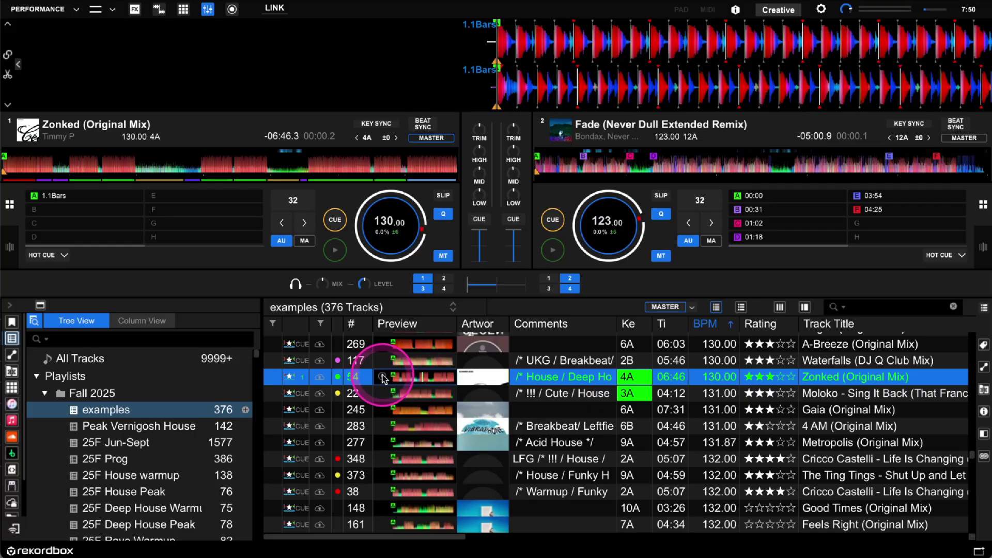
scroll(460, 401, "right", 3)
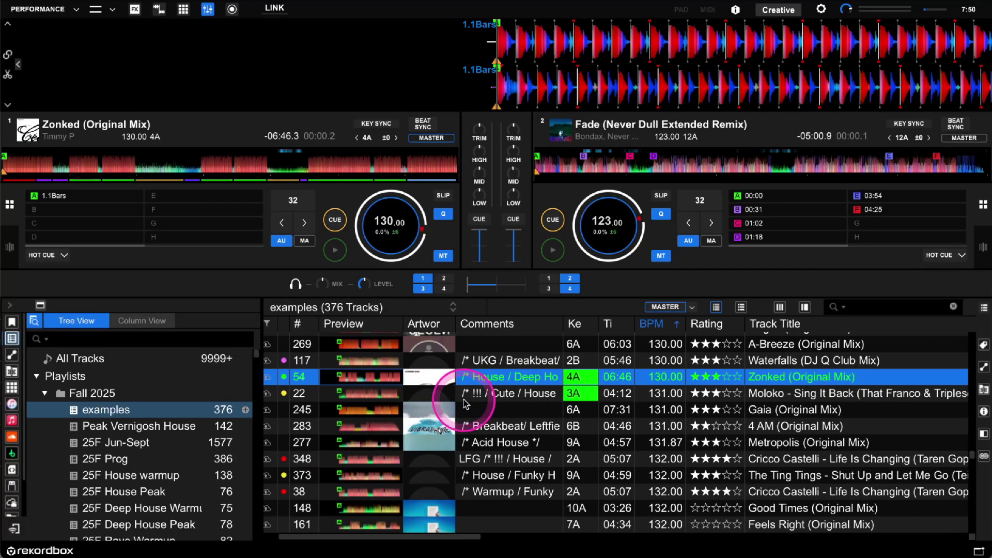
scroll(461, 401, "right", 1)
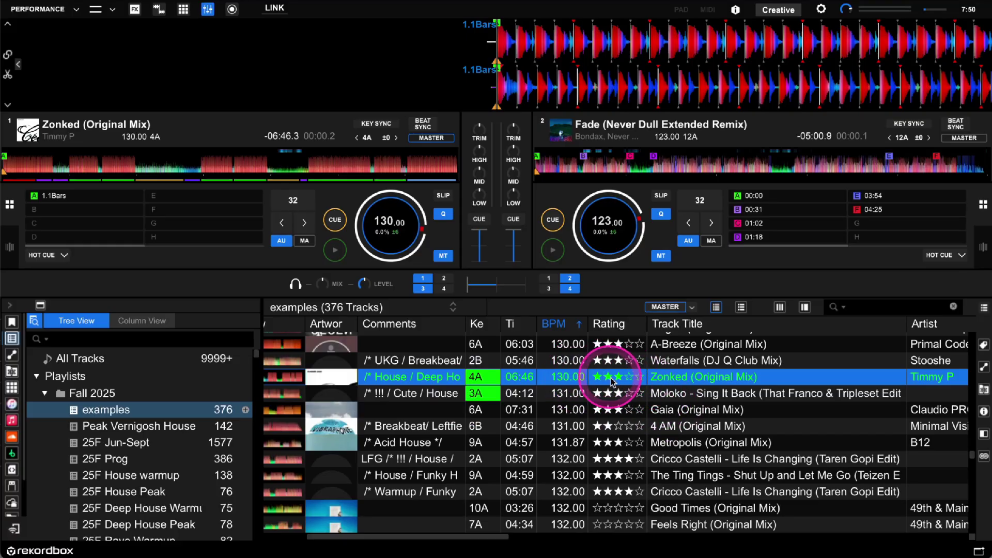
scroll(627, 421, "left", 3)
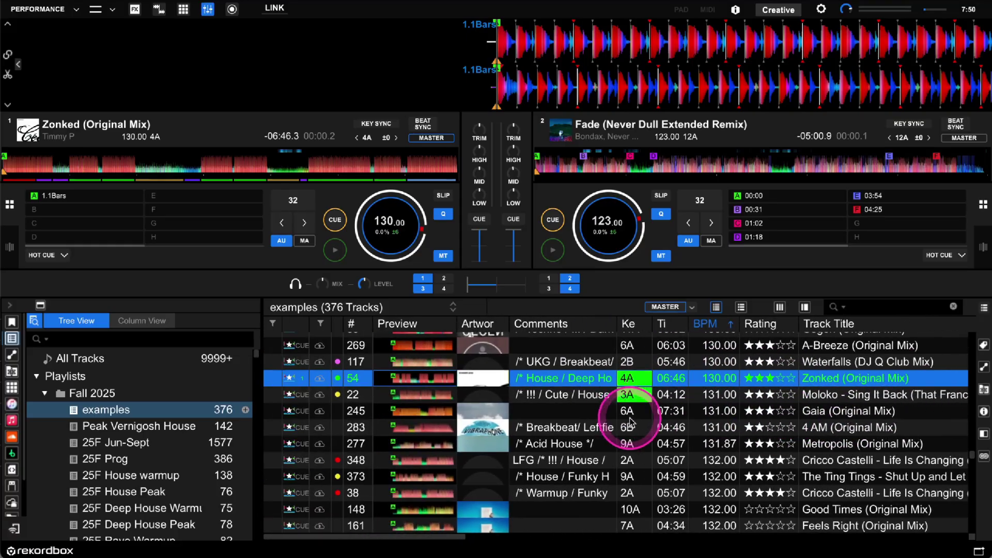
Load "Zonked (Original Mix)" onto deck 1 and show the deck's further hot cue slots
left_click_drag(545, 381, 296, 214)
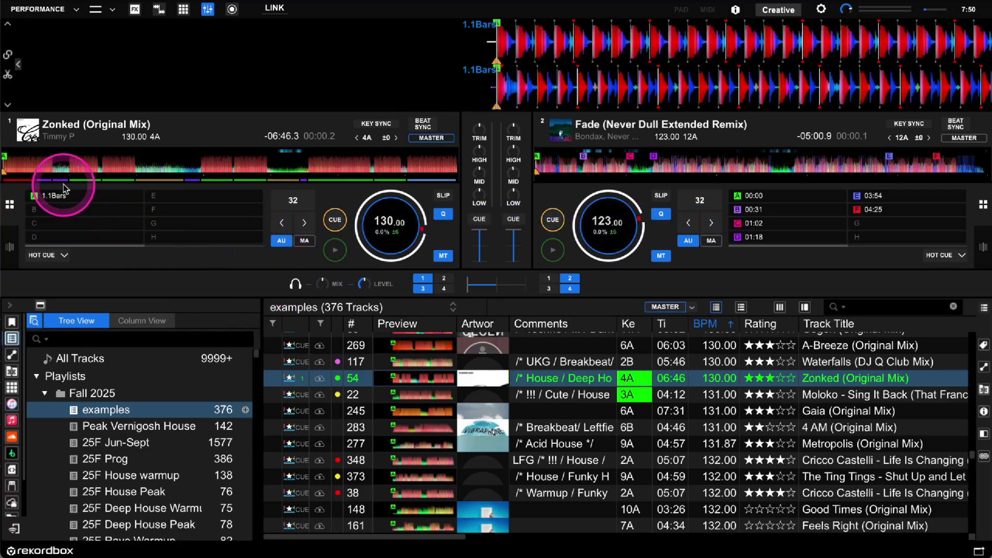
scroll(83, 189, "right", 2)
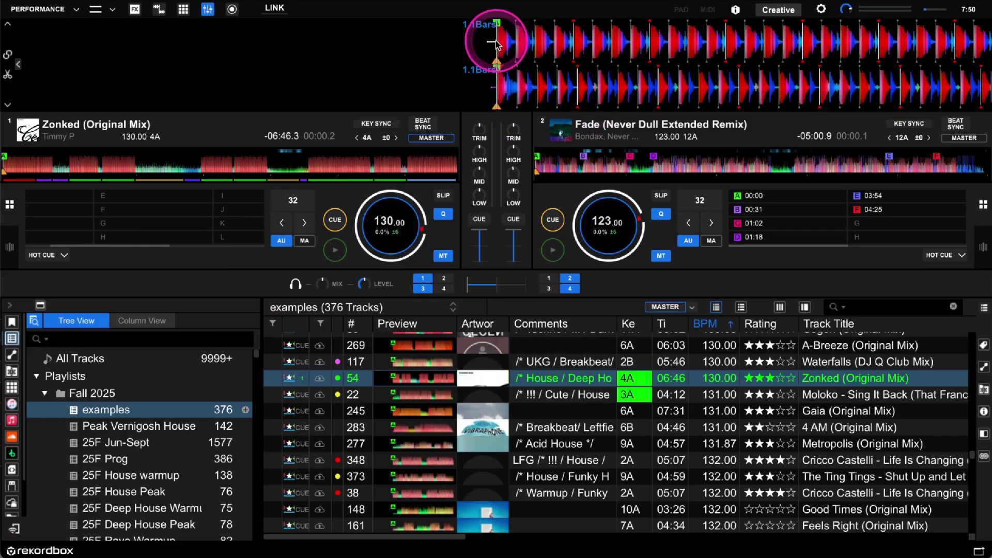
Inspect the first beat of "Zonked (Original Mix)" at hot cue A in the enlarged deck 1 waveform
scroll(496, 45, "up", 5)
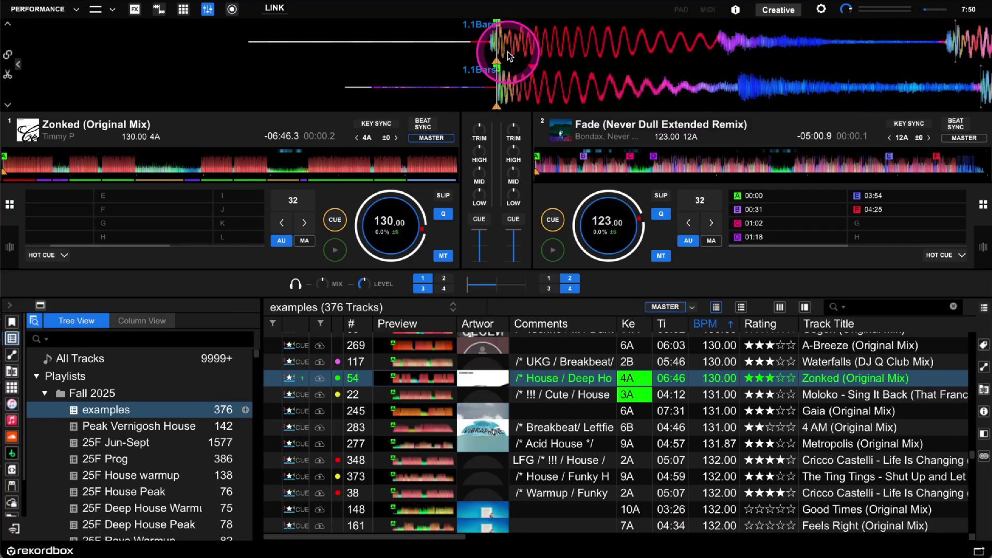
mouse_move(509, 51)
left_mouse_down()
mouse_move(541, 42)
mouse_move(495, 39)
mouse_move(554, 44)
mouse_move(537, 41)
left_mouse_up()
left_click(439, 350)
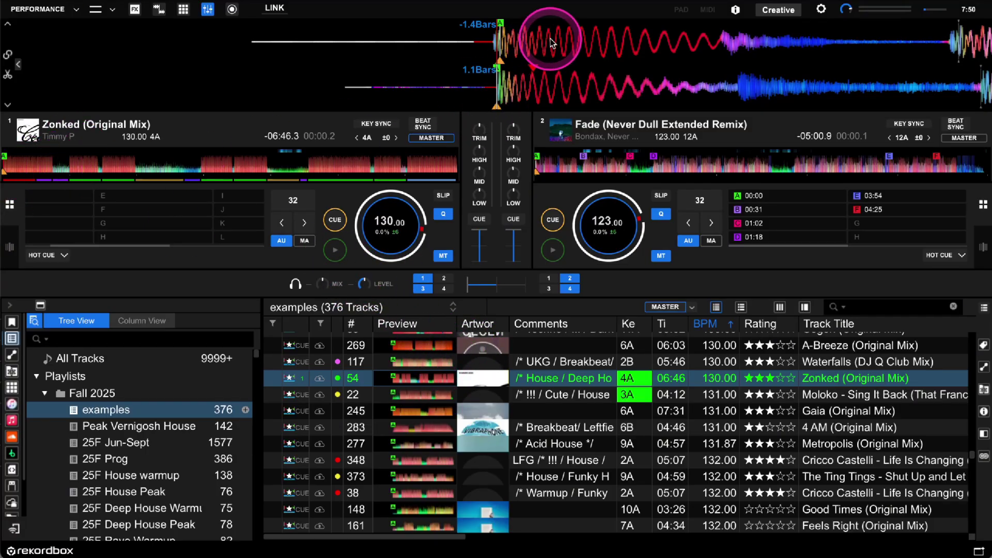
scroll(563, 49, "up", 3)
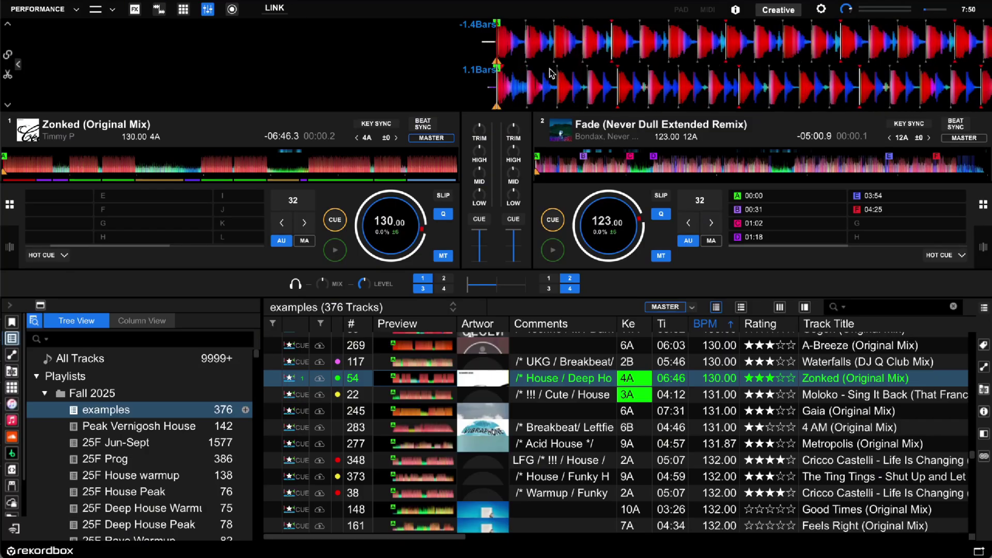
scroll(551, 72, "up", 2)
left_click_drag(547, 43, 234, 262)
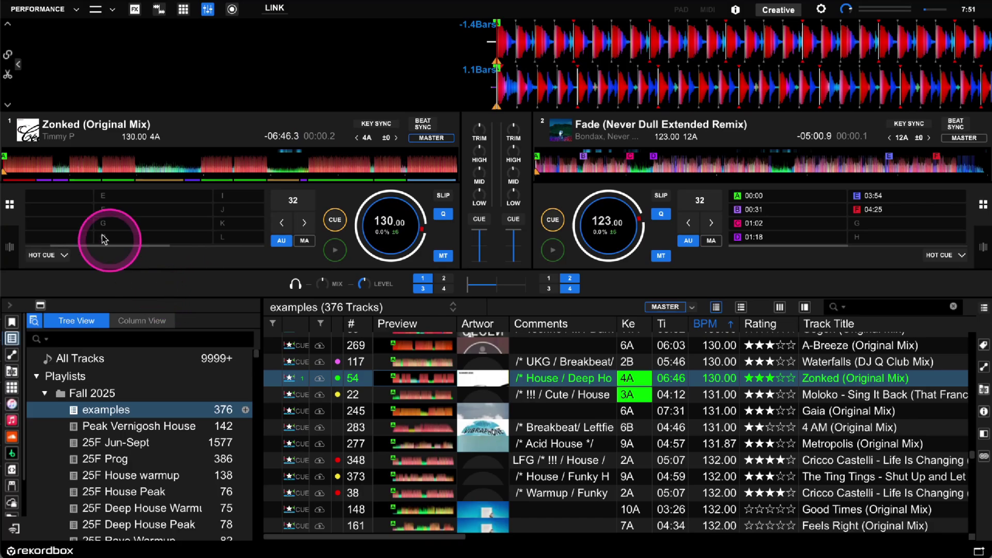
Audition the early sections of the deck 1 track and park the paused playhead on the beat at bar 25.1
left_click(69, 170)
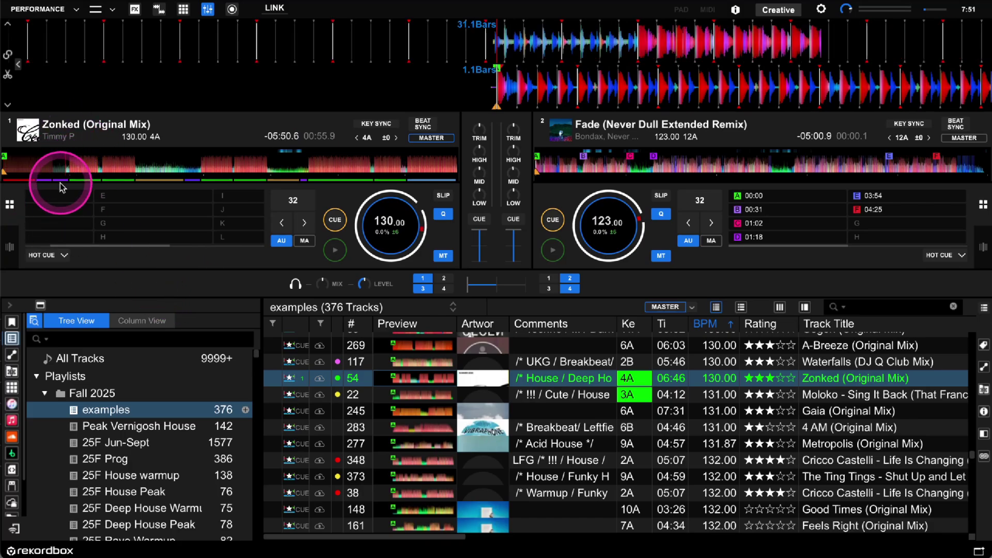
left_click(20, 165)
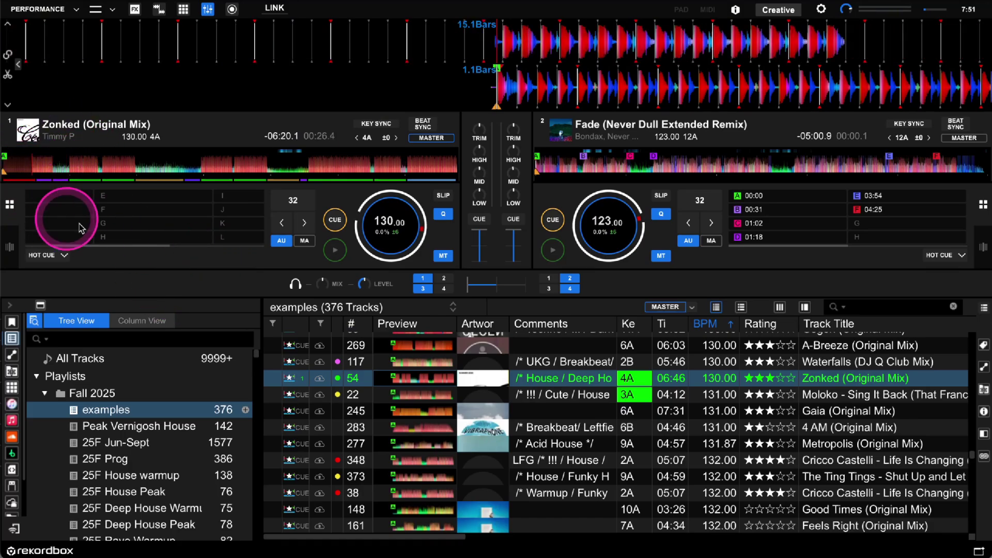
left_click(335, 251)
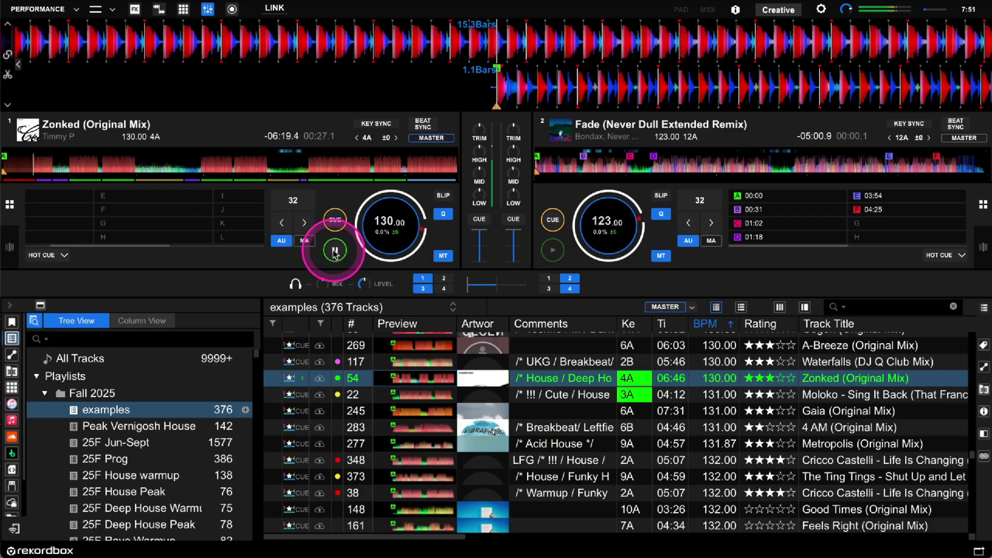
left_click(55, 166)
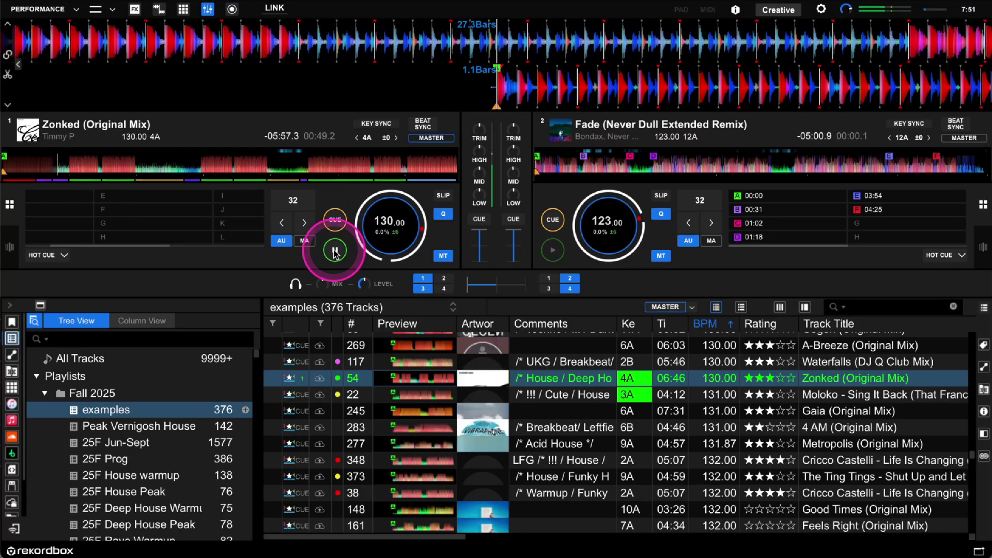
left_click(49, 170)
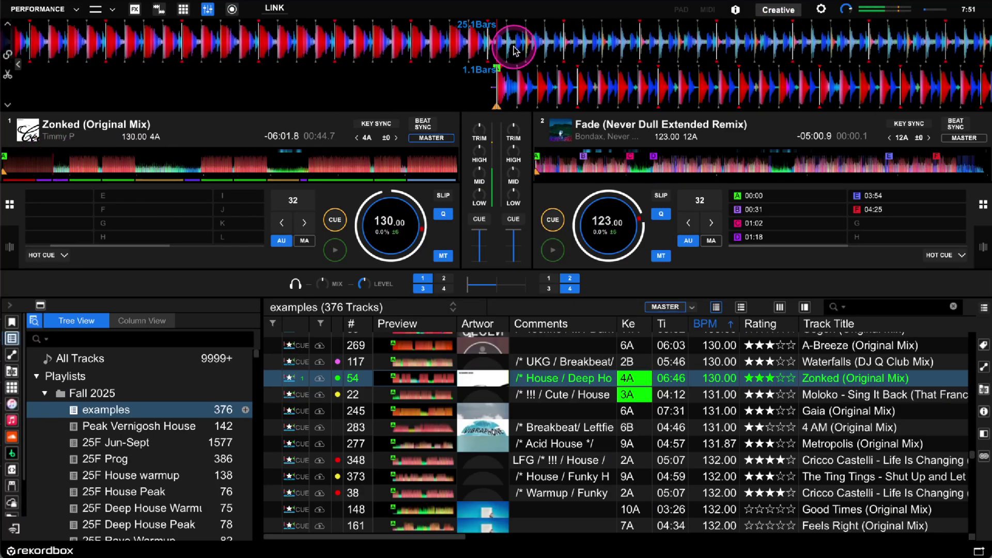
left_click_drag(515, 51, 523, 49)
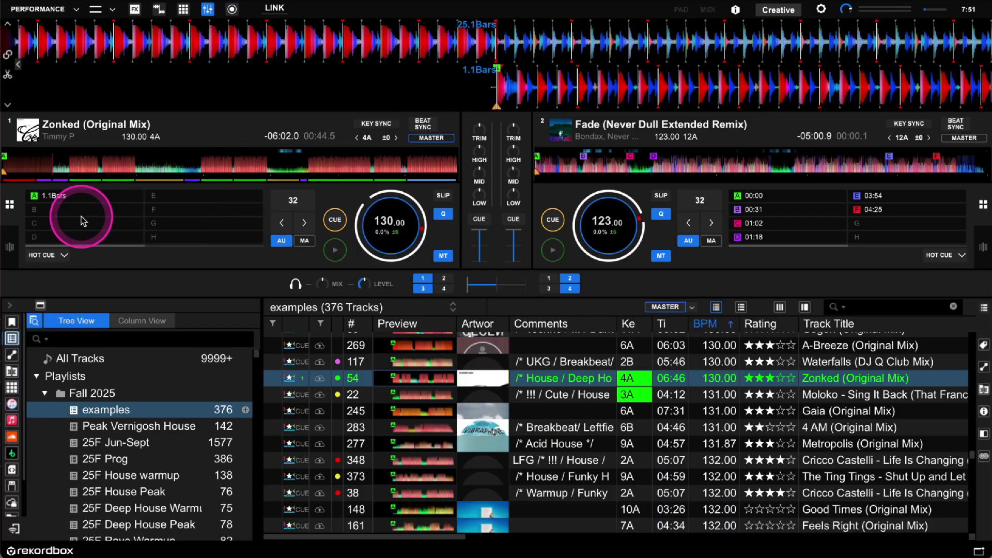
Set hot cue B at 00:44 on deck 1 and color it blue-violet
right_click(76, 214)
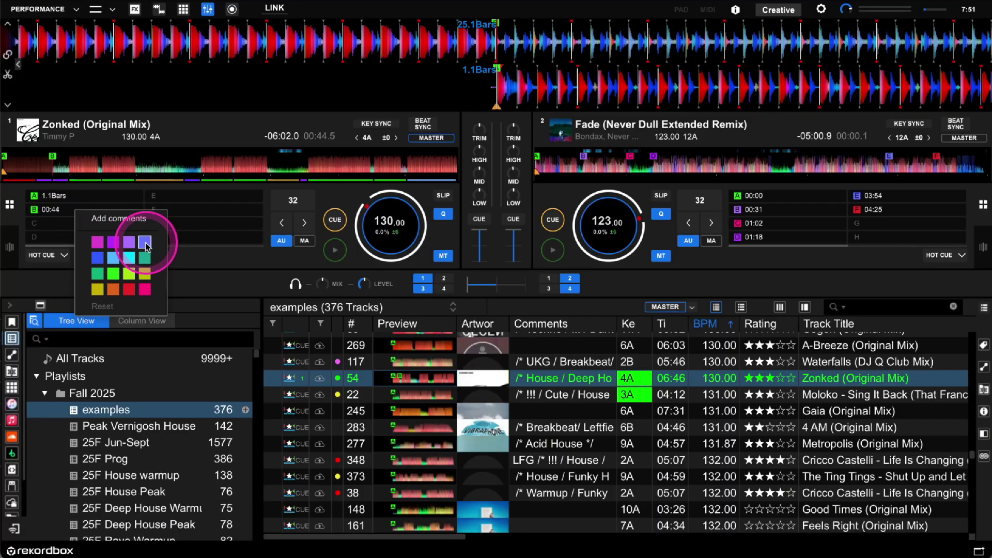
left_click(59, 209)
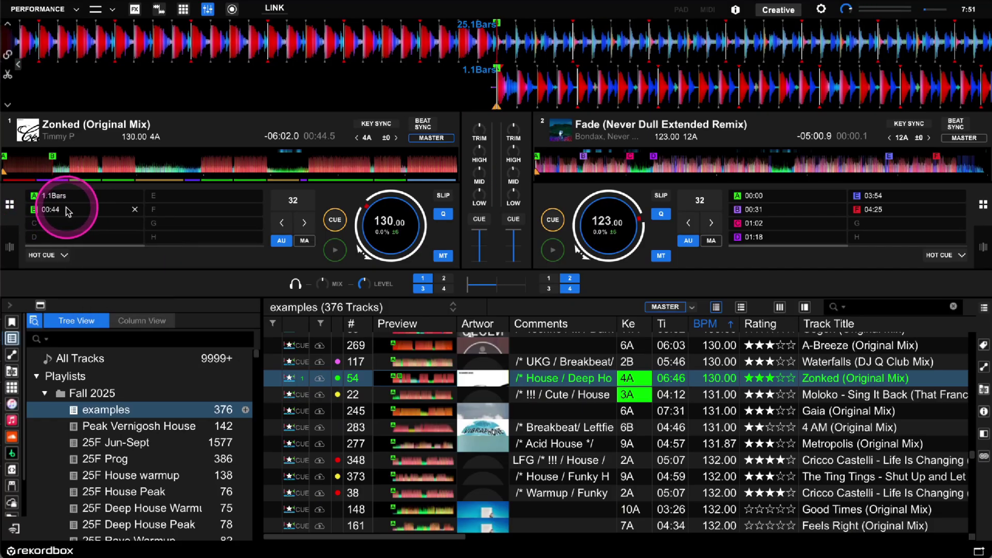
right_click(66, 211)
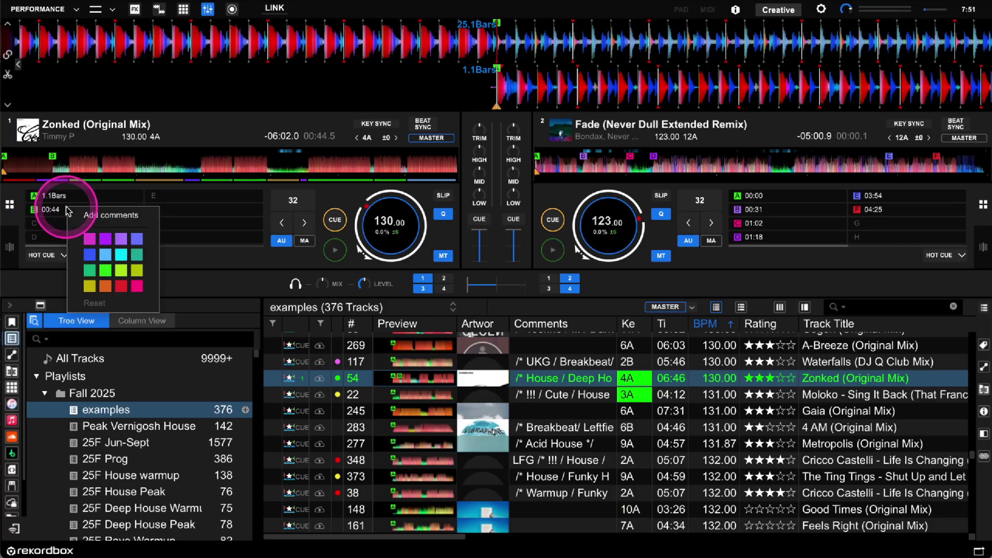
left_click(137, 239)
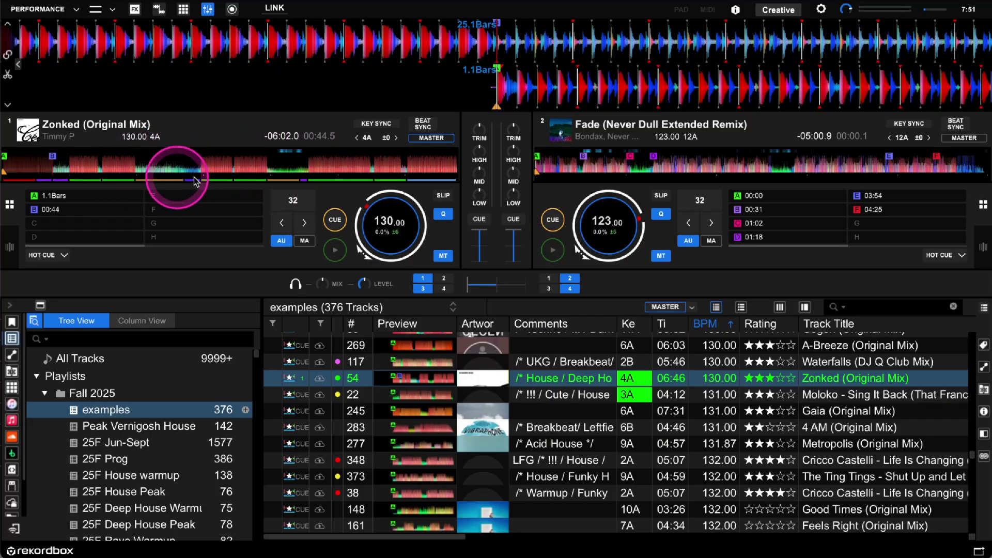
Play deck 1 and audition the track's successive sections from the middle towards the end, then stop playback
mouse_move(355, 223)
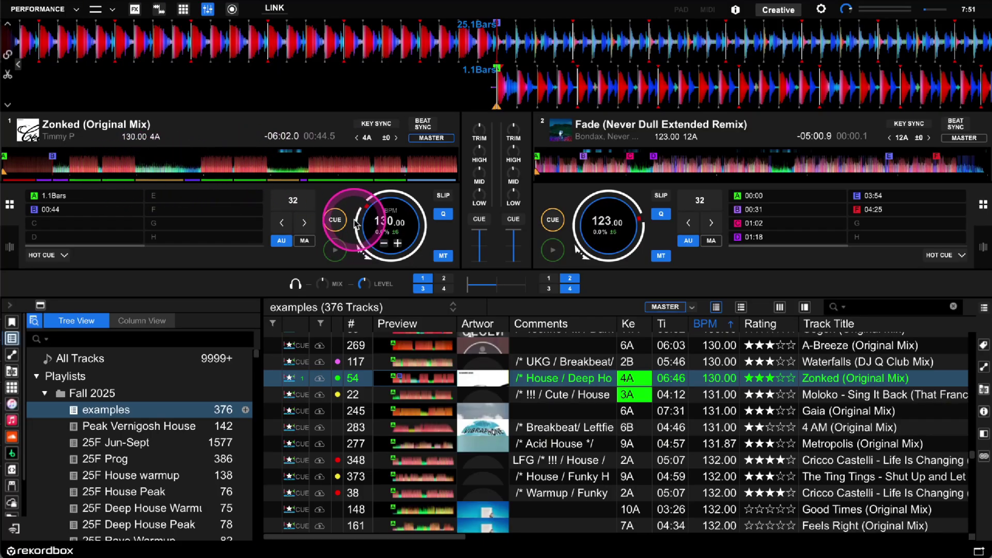
left_click(336, 250)
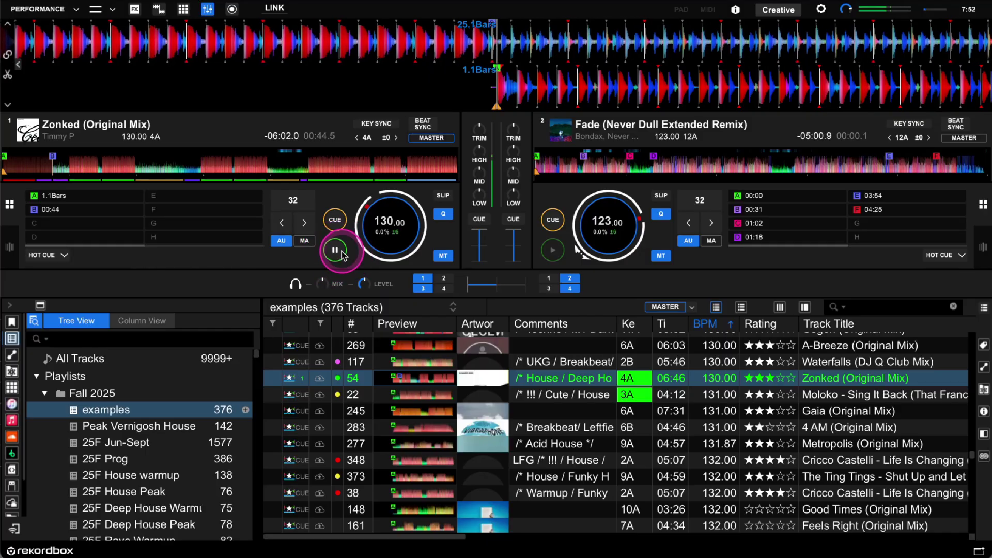
left_click(95, 166)
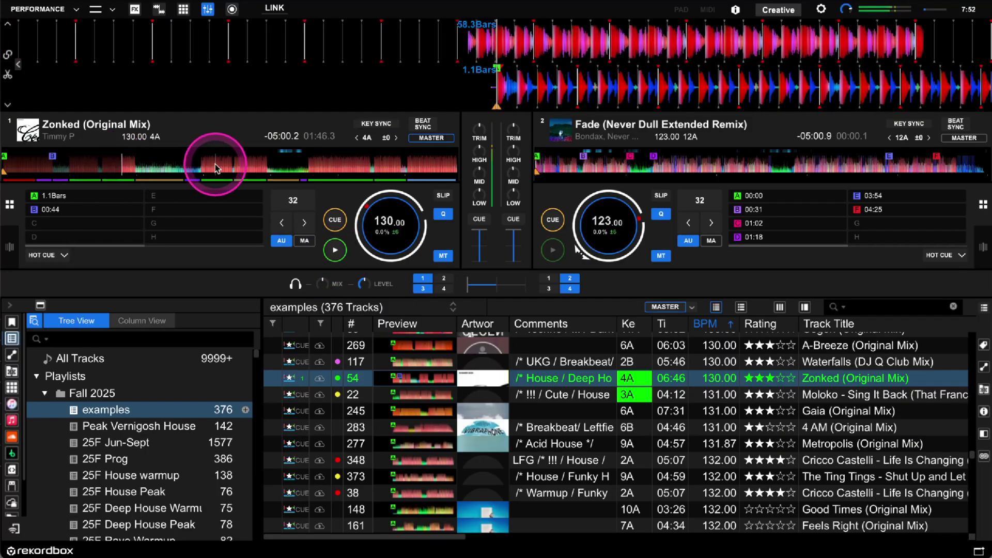
left_click(182, 167)
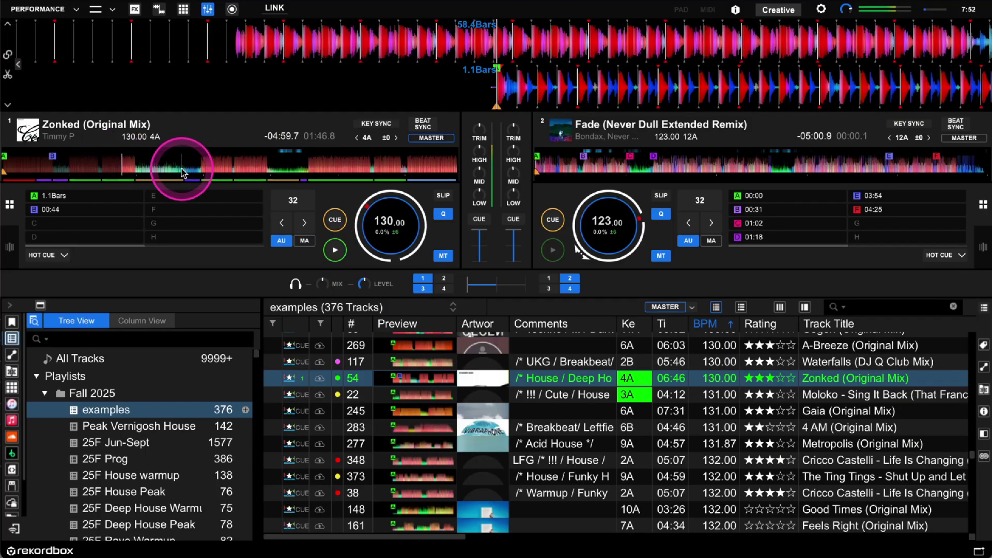
left_click(148, 168)
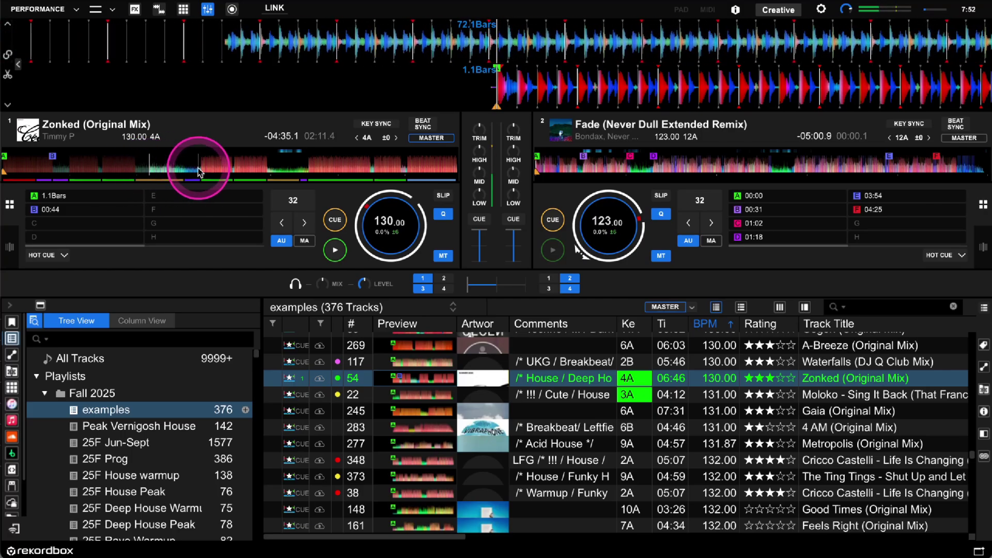
left_click(180, 167)
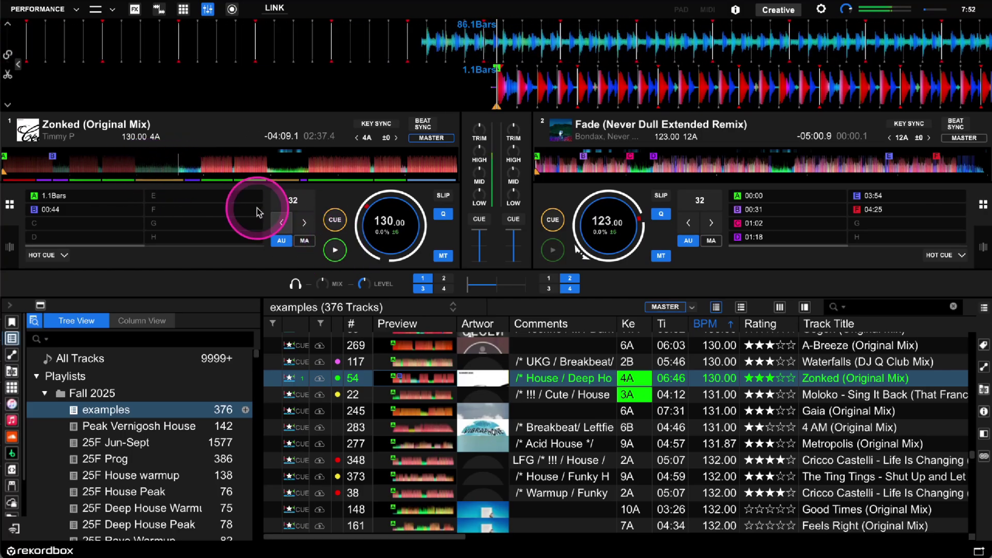
left_click(239, 167)
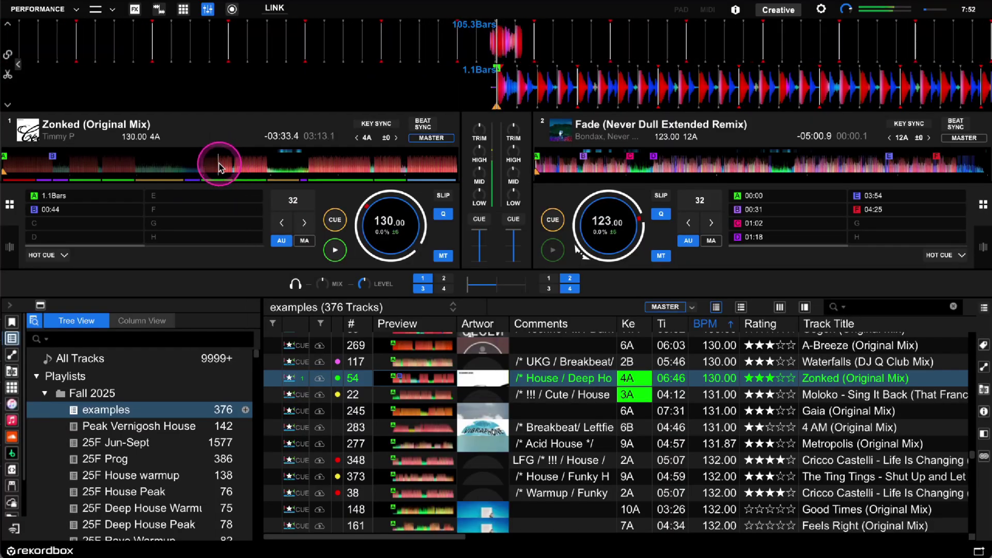
left_click(288, 168)
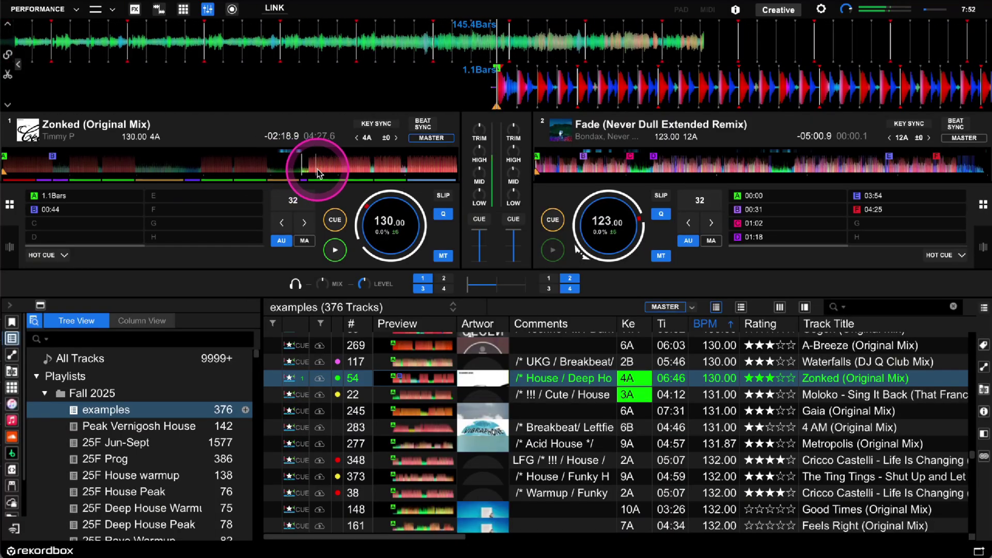
left_click(335, 250)
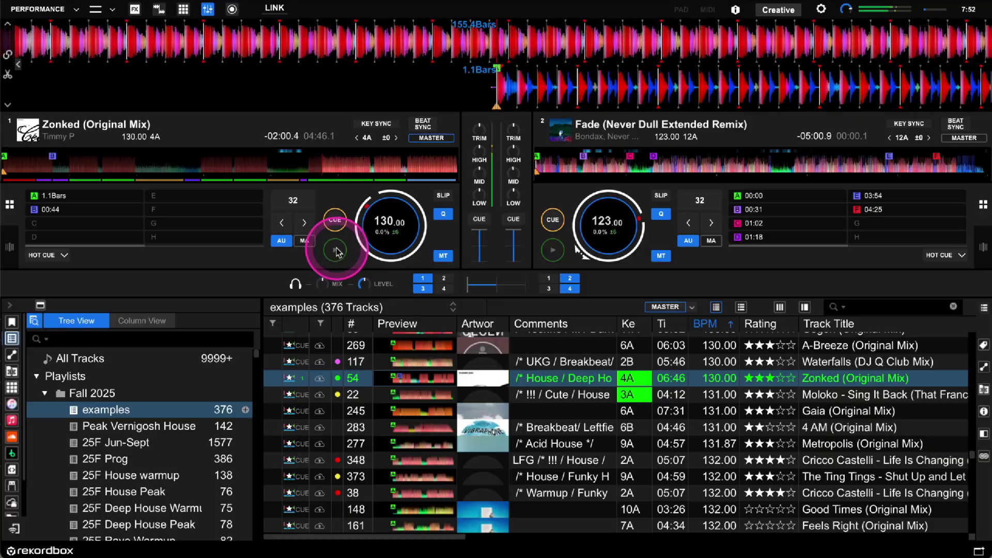
Set hot cue F at 02:57 on the first beat after the long breakdown and color it blue
left_click(195, 166)
left_click(193, 166)
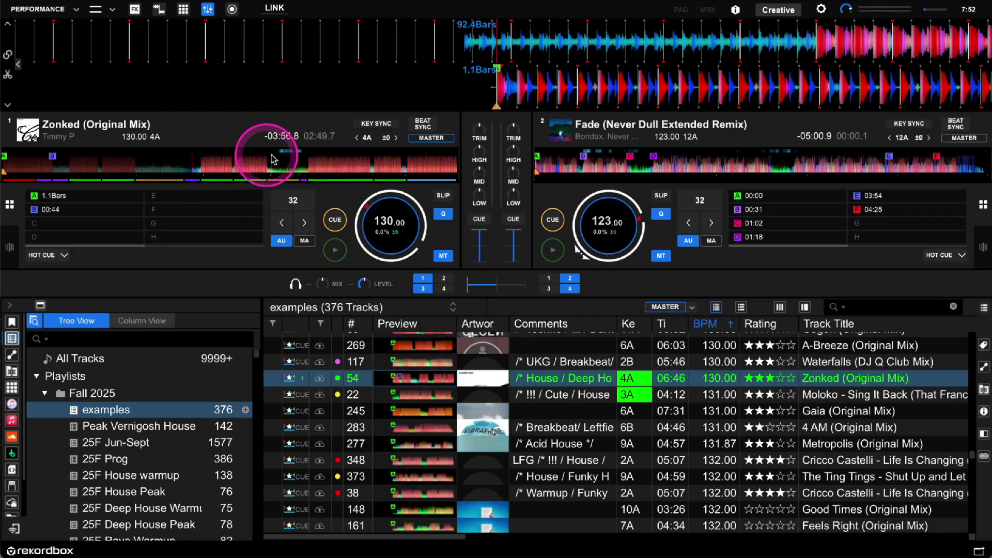
left_click(201, 167)
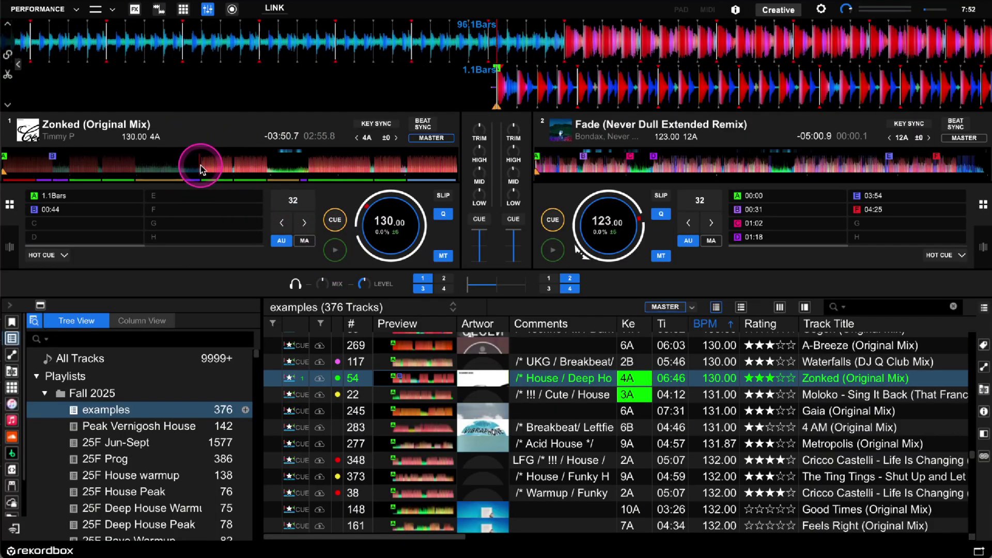
left_click_drag(633, 39, 571, 45)
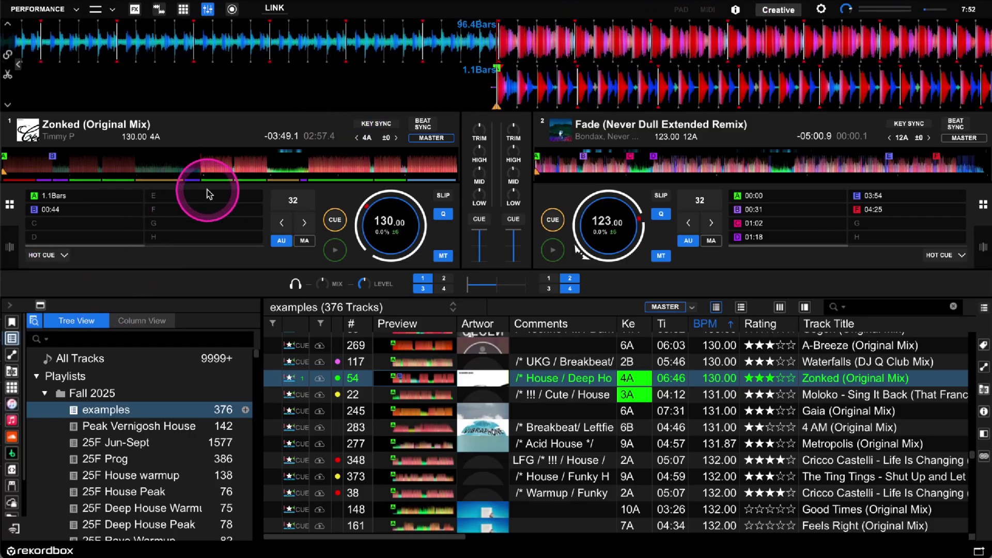
left_click(165, 210)
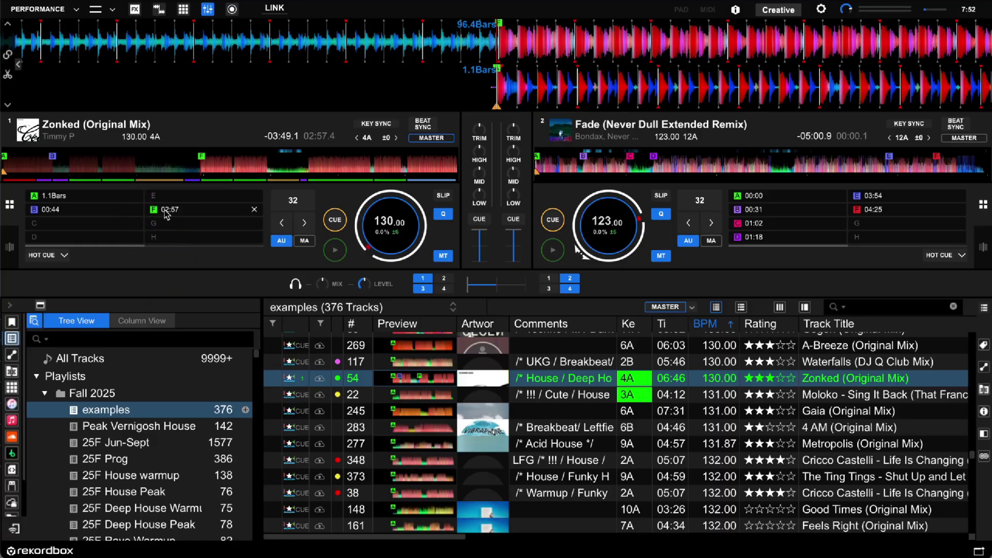
right_click(167, 215)
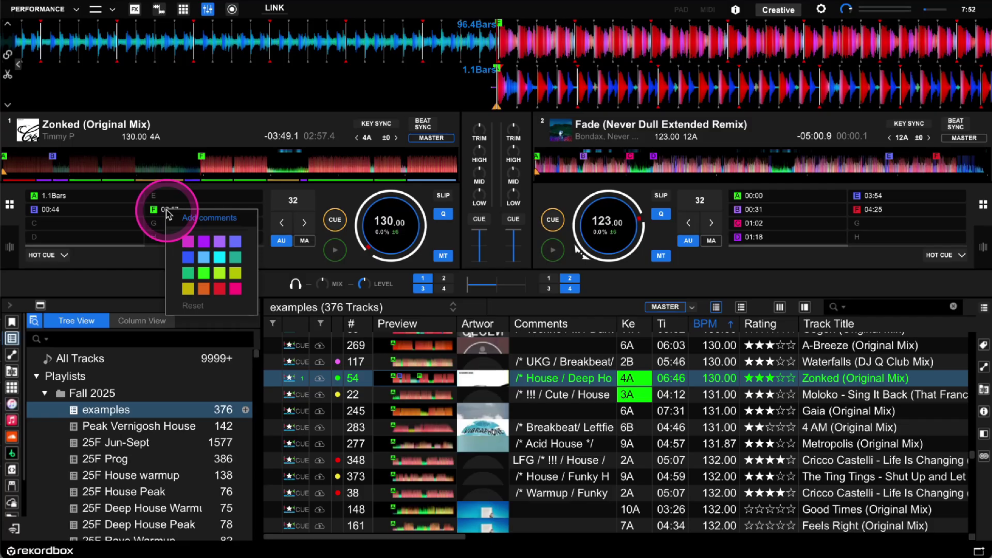
left_click(188, 258)
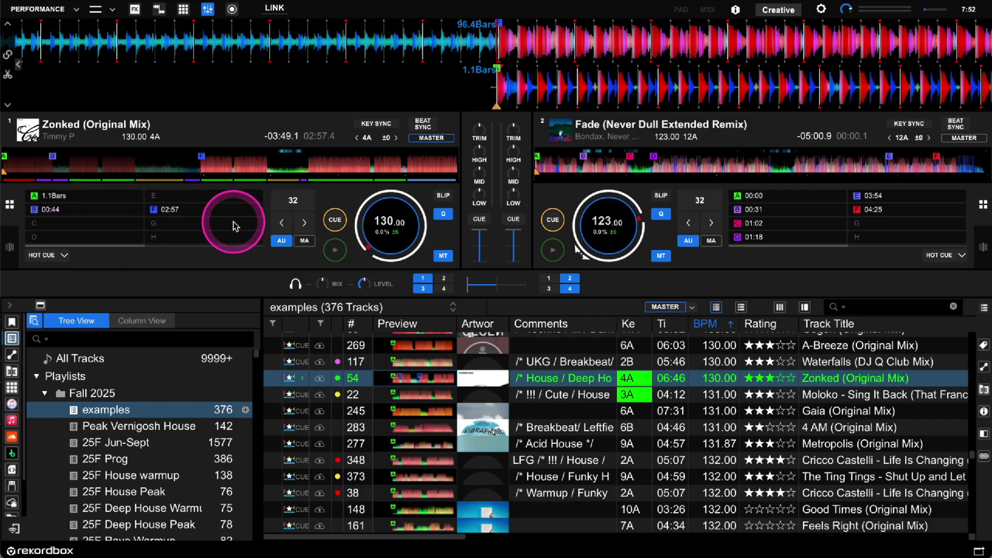
Set hot cue E at 02:42 on deck 1 and color it pink
mouse_move(166, 211)
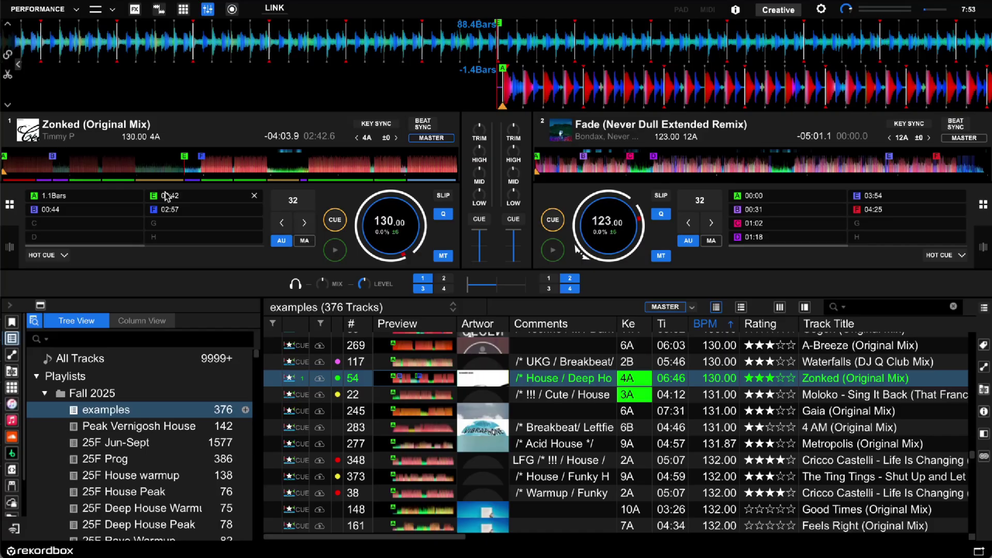
right_click(166, 196)
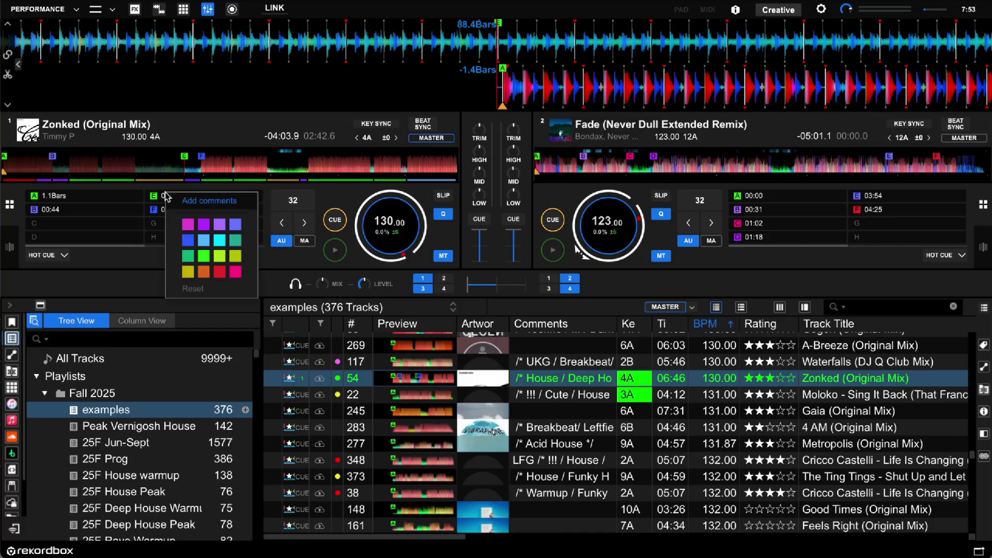
left_click(236, 272)
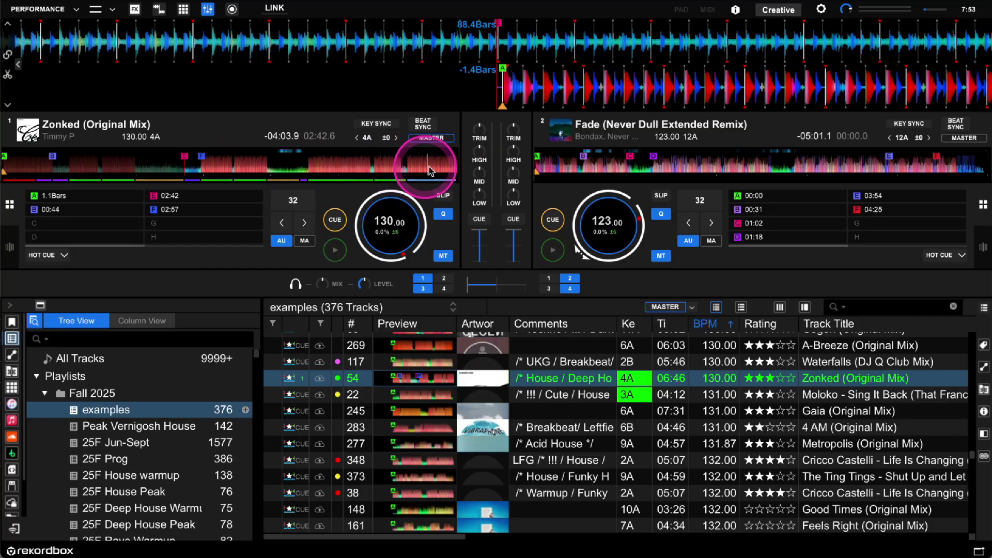
Set hot cue H at 06:02 on deck 1, where the beat returns for the final section, and color it blue-violet
left_click(403, 170)
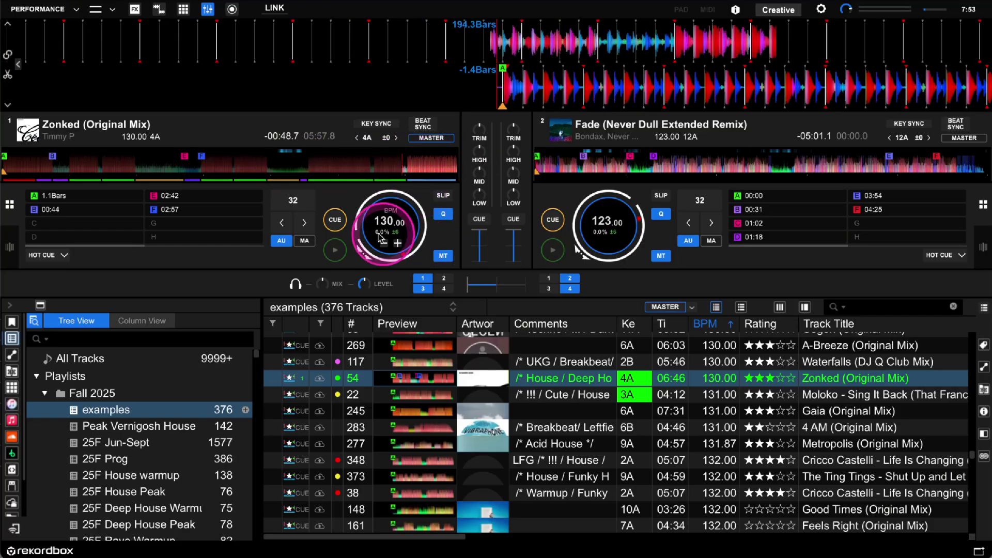
left_click(335, 250)
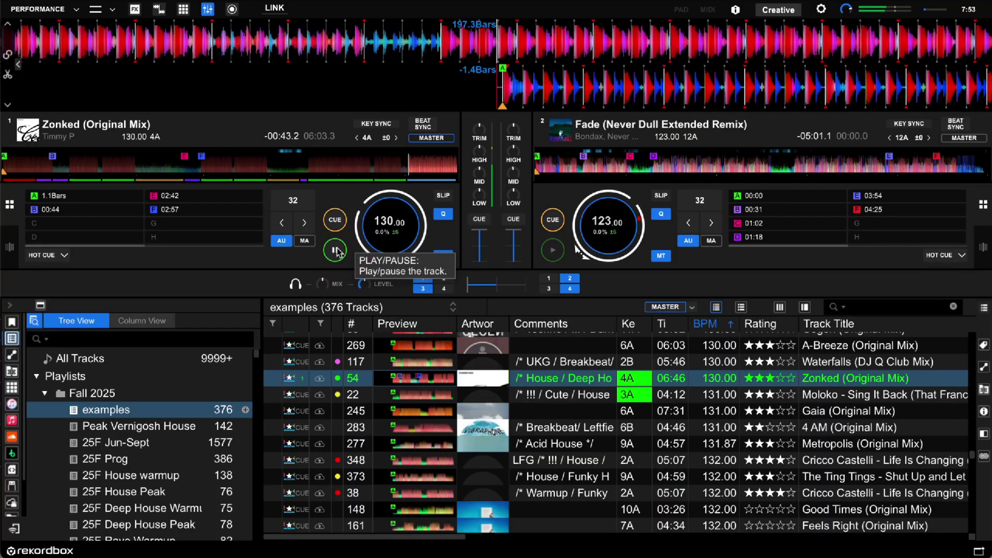
left_click(336, 252)
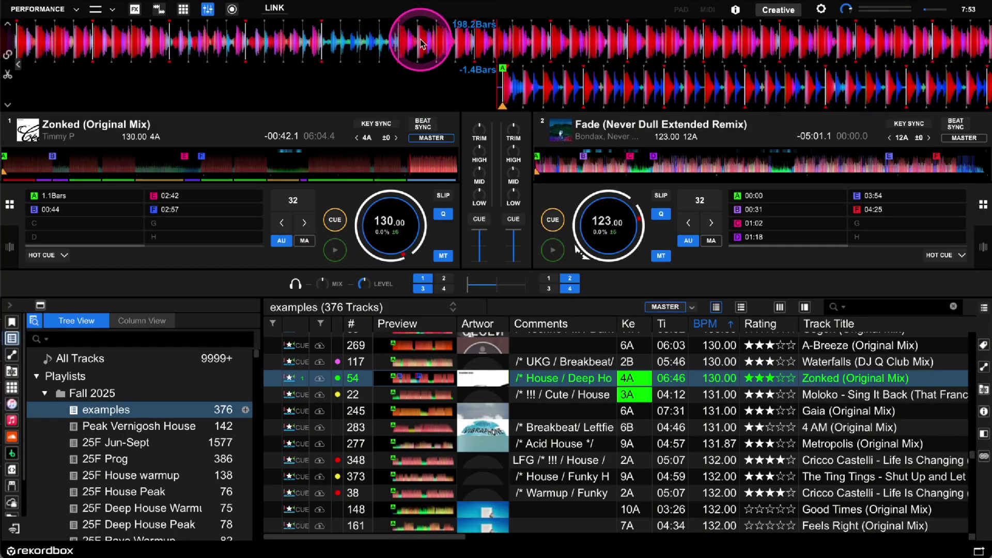
left_click_drag(463, 24, 520, 51)
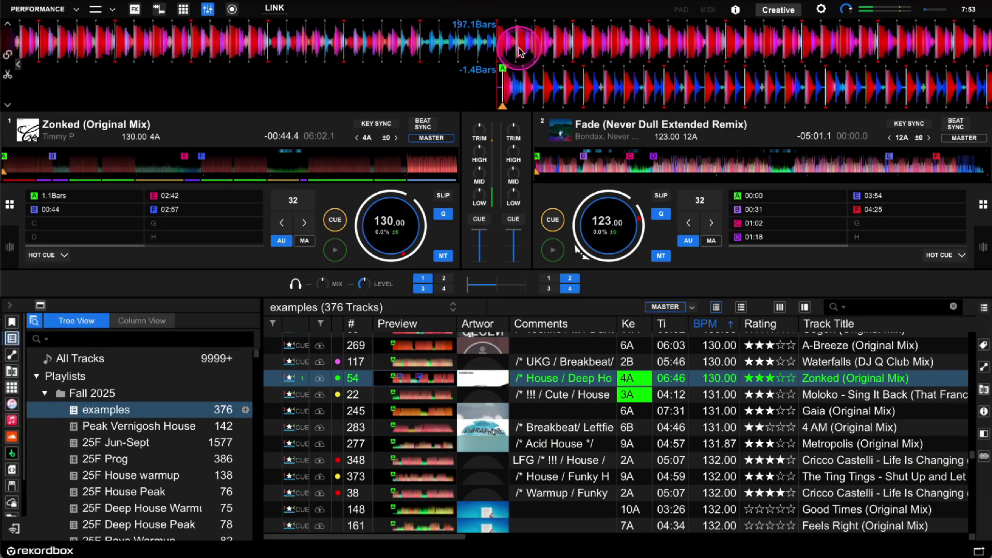
left_click(158, 238)
right_click(158, 238)
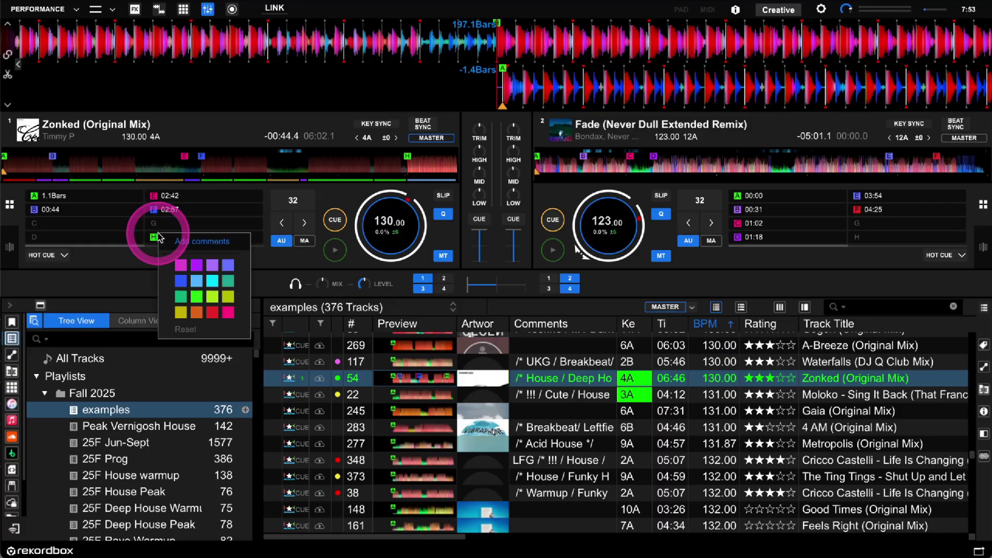
left_click(229, 267)
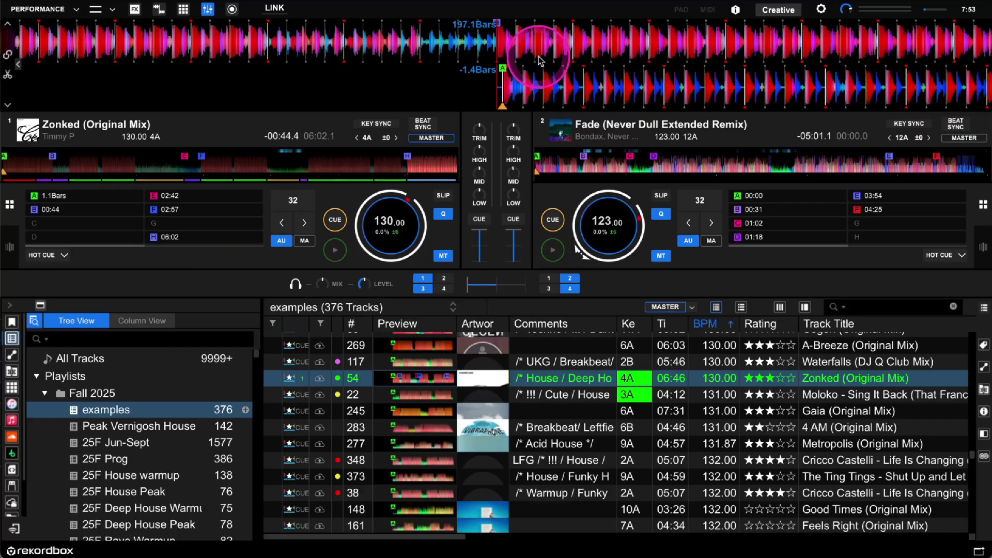
Audition the final section of the track on deck 1, stop playback, and move the playhead to its last few seconds
left_click(438, 164)
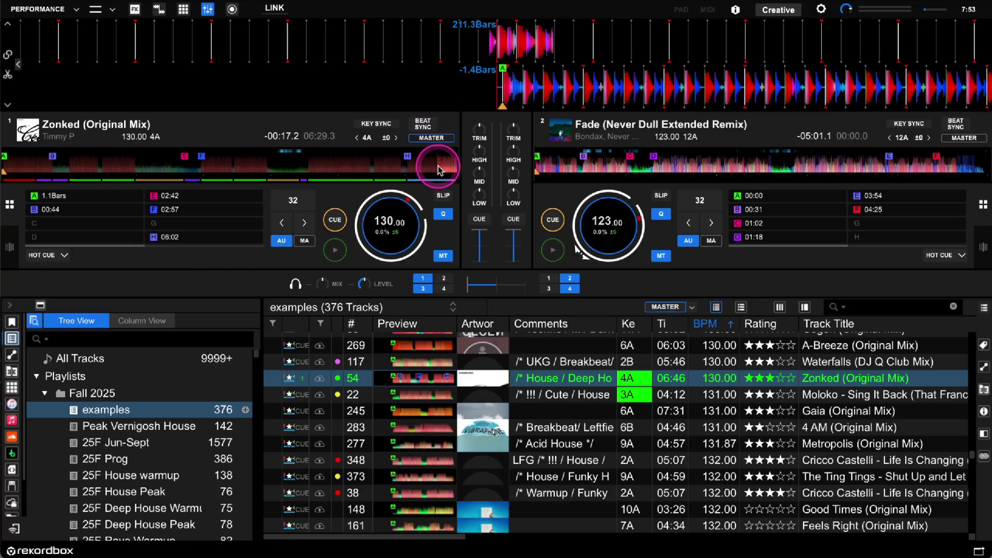
left_click(335, 251)
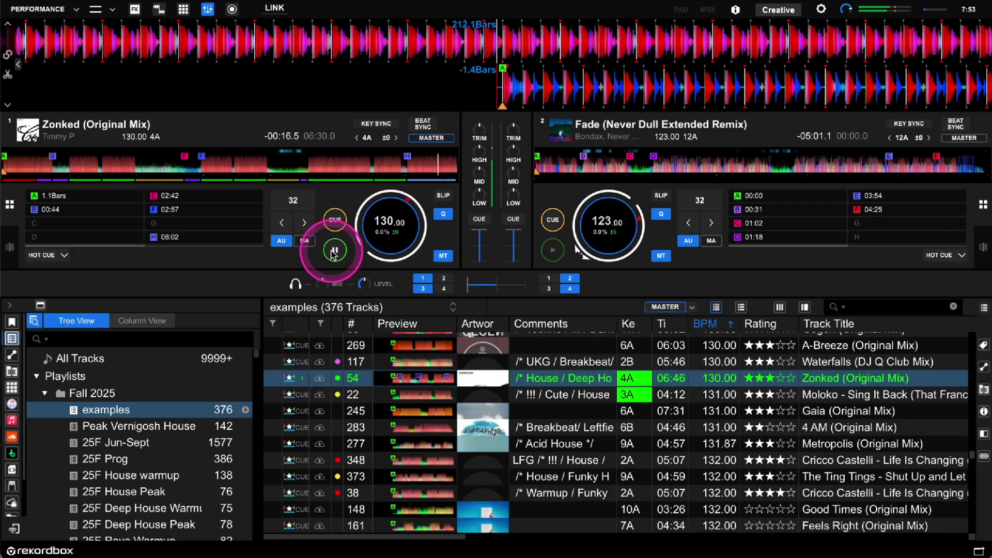
left_click(334, 251)
left_click_drag(429, 165, 451, 168)
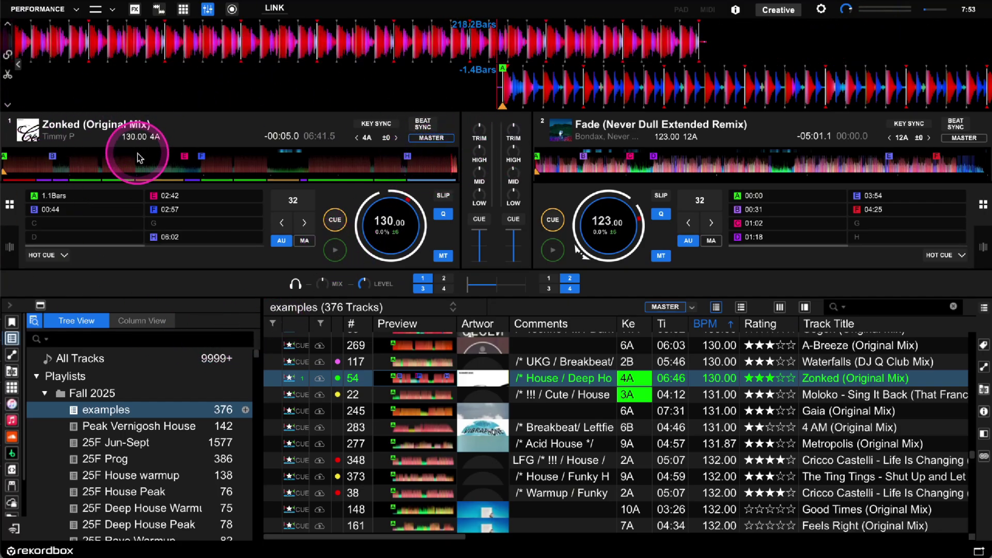
mouse_move(178, 198)
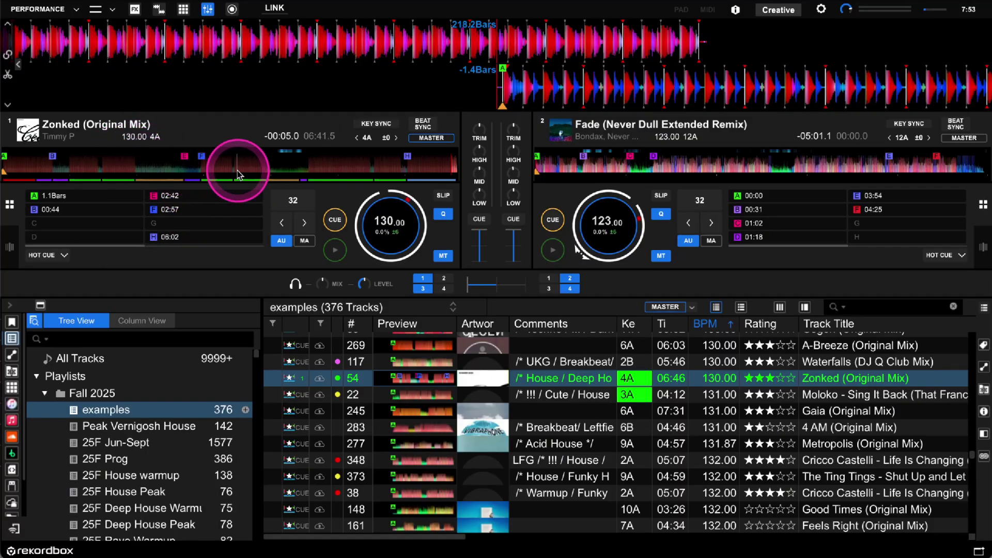
left_click_drag(255, 168, 239, 161)
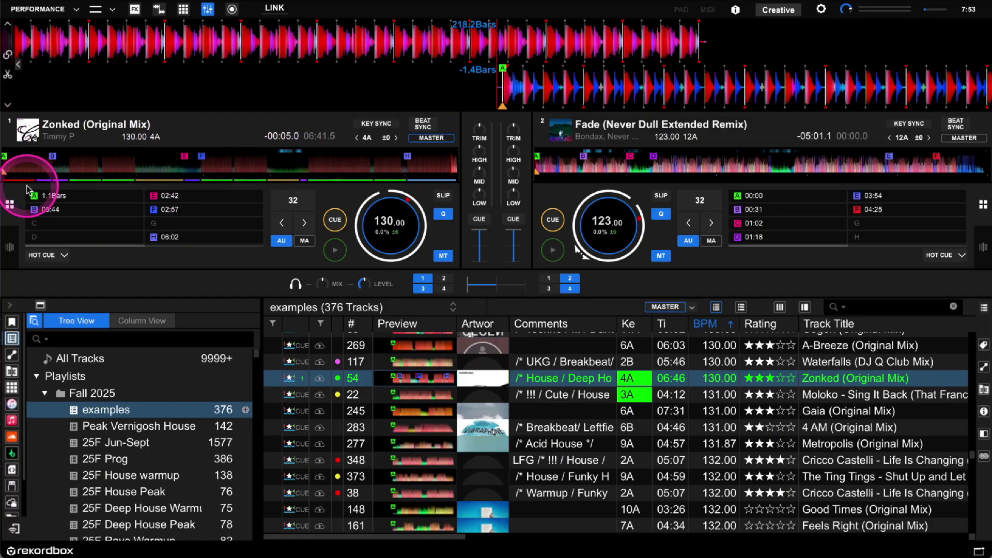
left_click_drag(27, 189, 43, 173)
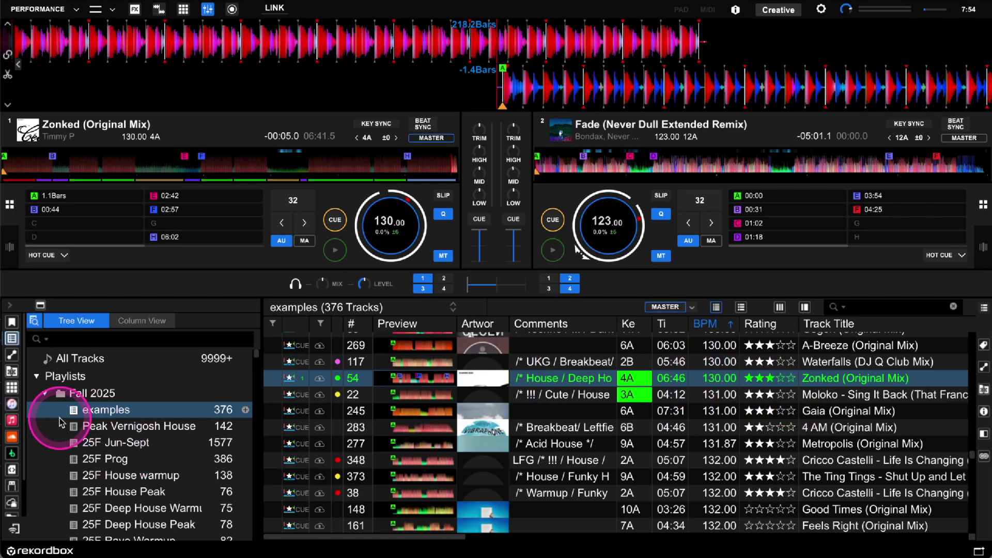
Add Zonked (Original Mix) to the playlists 25F Deep House Peak, 25F Deep House Warmup and 25F House warmup, skipping duplicates
scroll(111, 409, "down", 4)
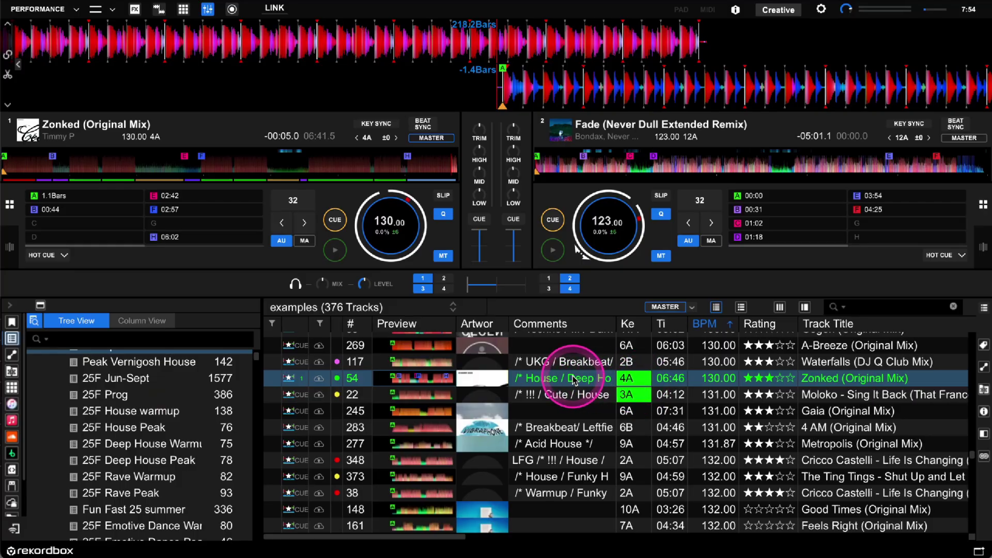
scroll(589, 382, "right", 6)
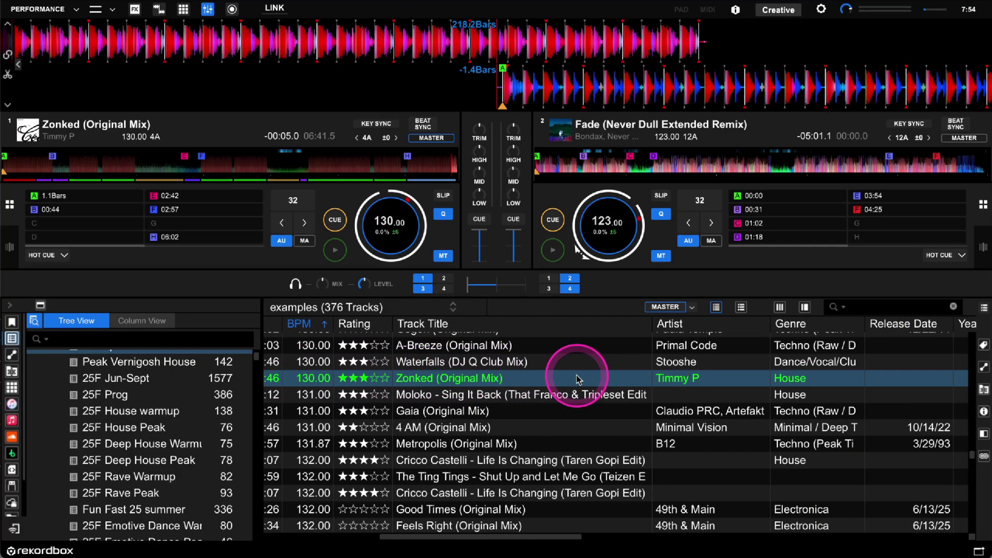
scroll(578, 380, "left", 6)
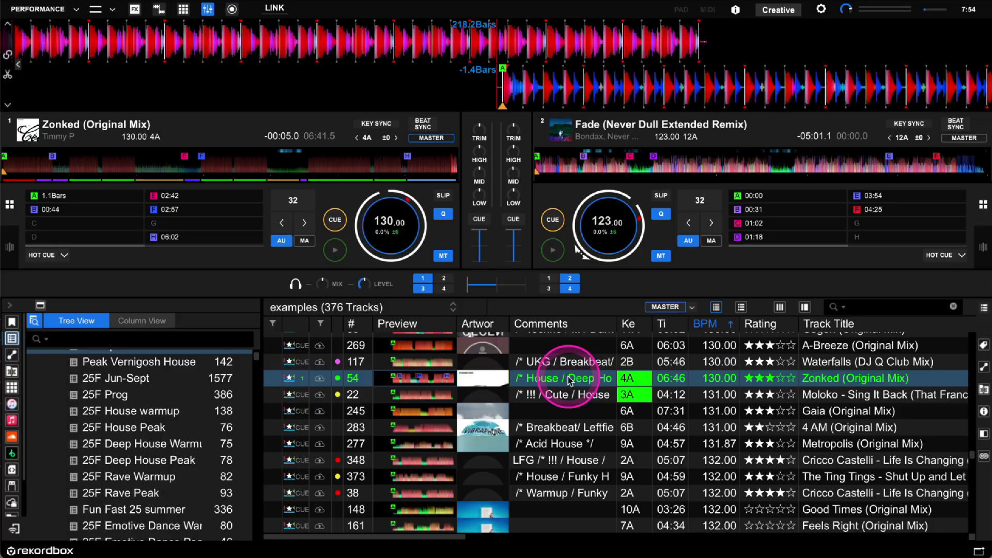
left_click_drag(570, 382, 186, 464)
left_click_drag(552, 373, 173, 444)
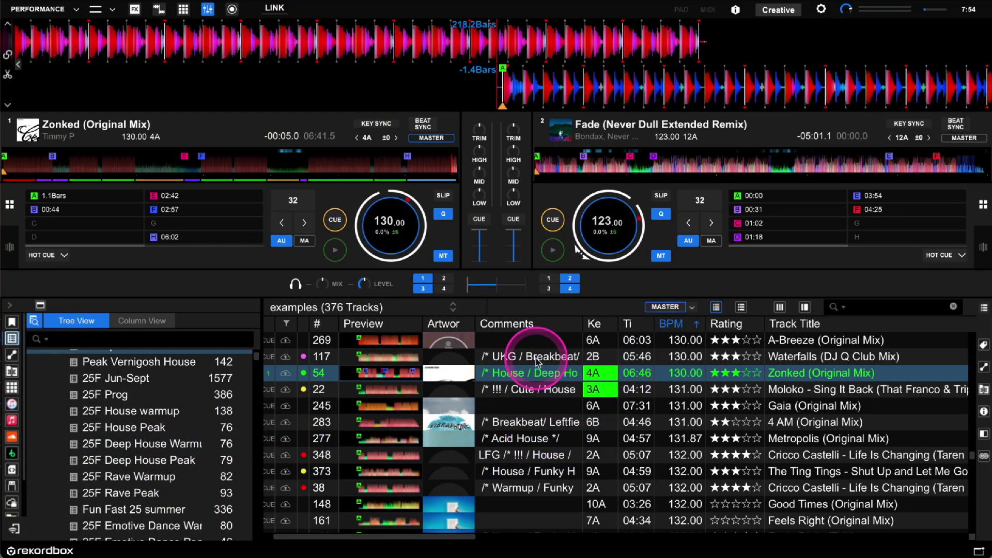
left_click_drag(551, 378, 172, 410)
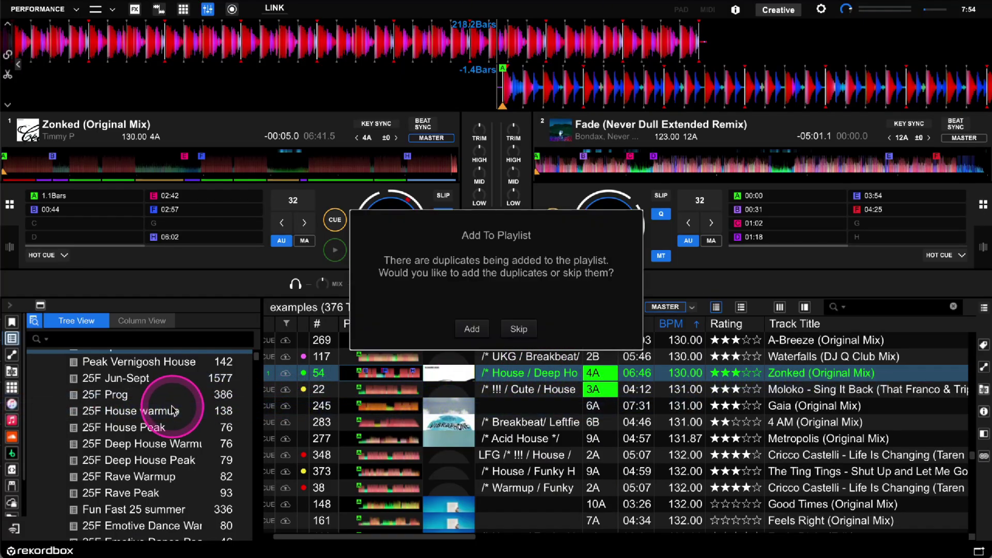
left_click(519, 329)
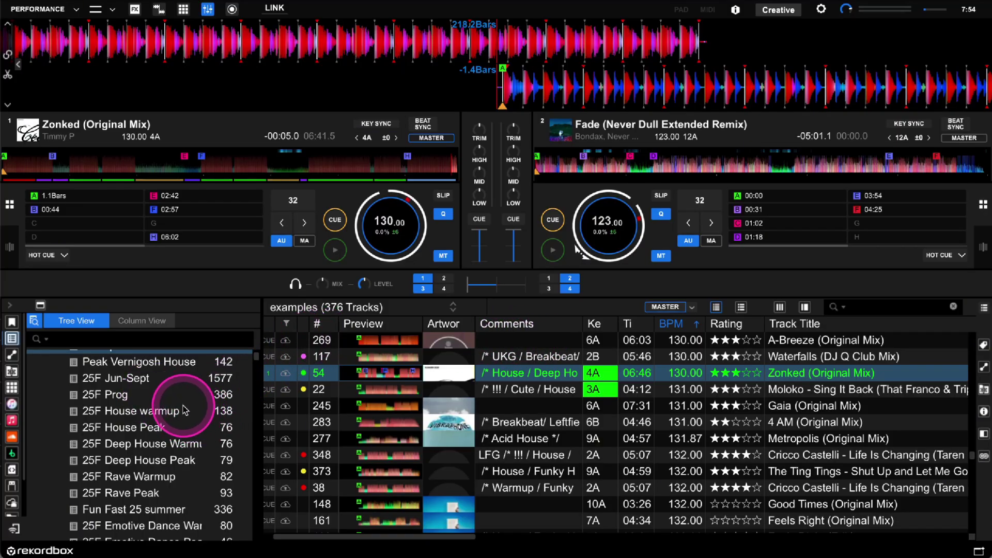
Open the 25F Jun-Sept playlist and look through the other playlists in the Fall 2025 folder
scroll(186, 412, "up", 2)
scroll(183, 413, "down", 2)
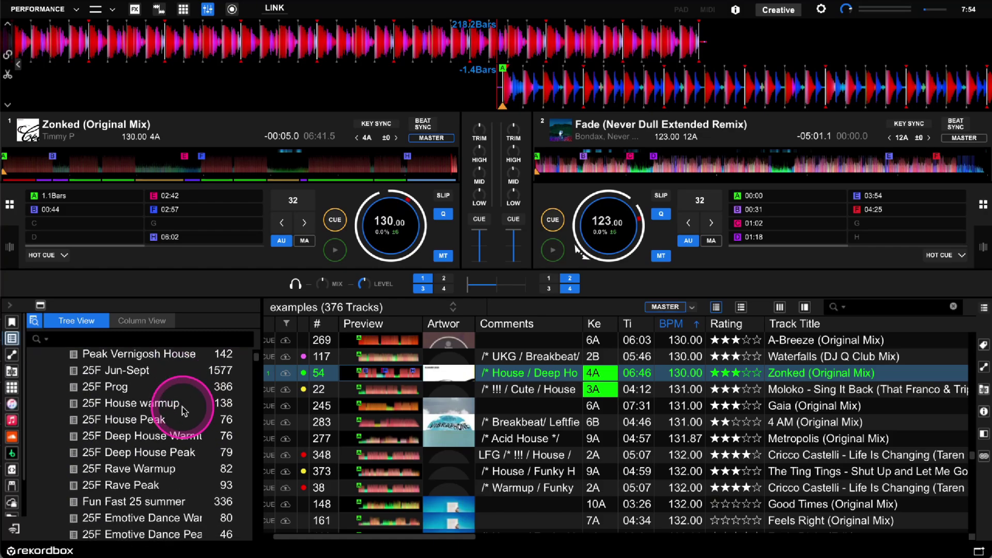
scroll(193, 421, "up", 1)
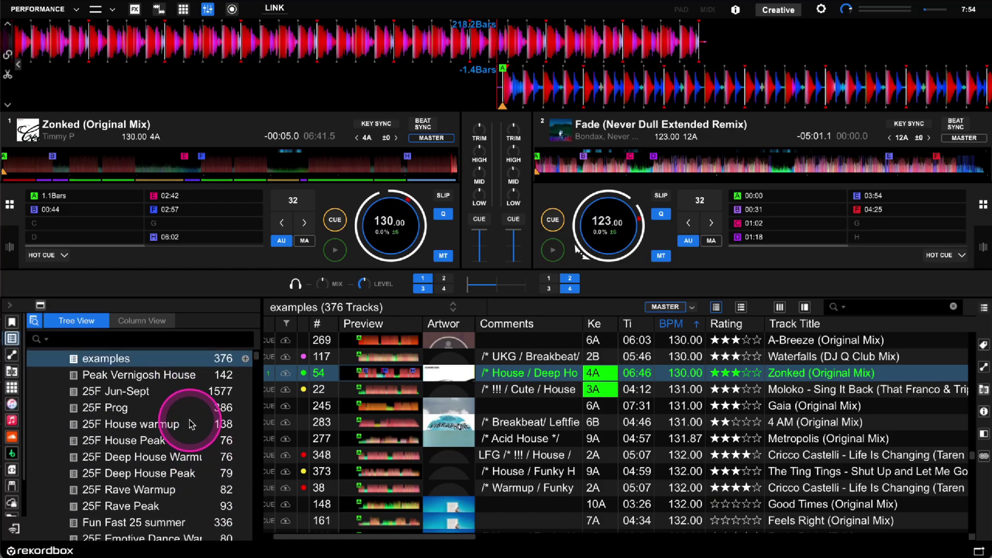
left_click(158, 393)
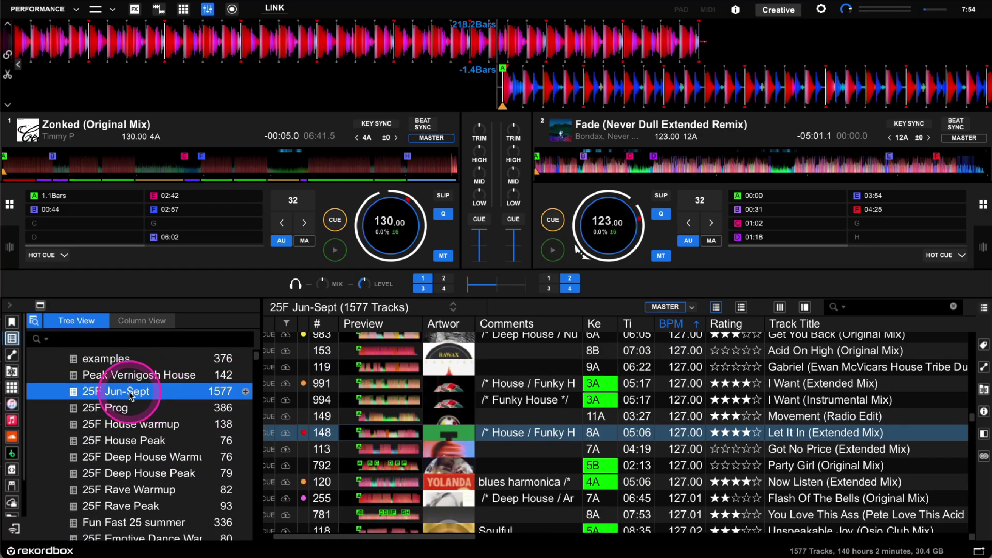
scroll(165, 420, "down", 1)
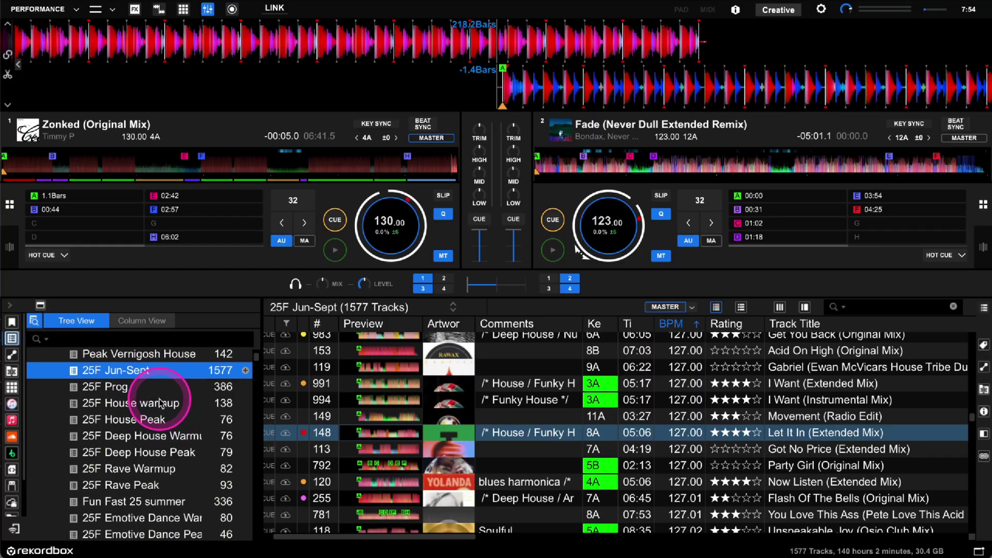
scroll(171, 421, "up", 2)
scroll(171, 422, "up", 2)
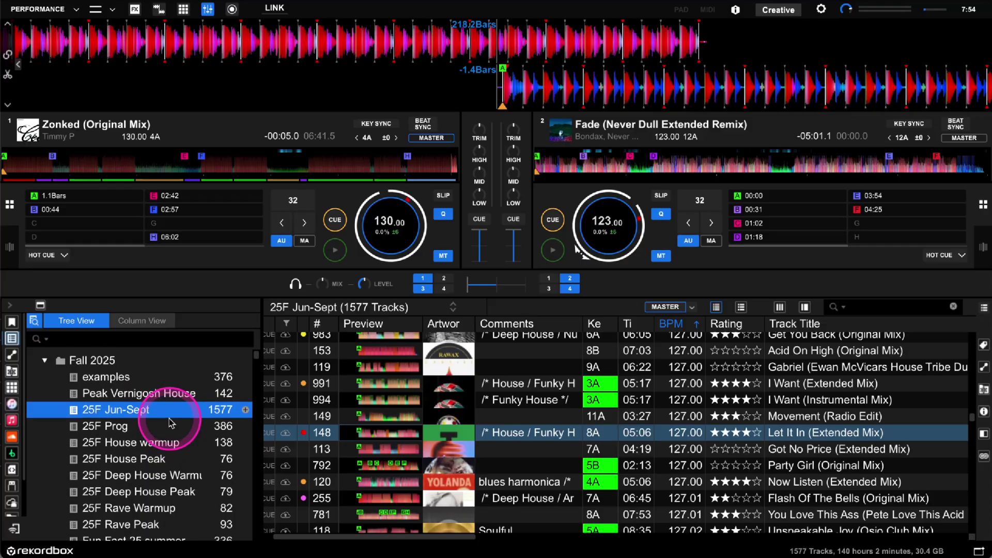
scroll(169, 417, "down", 10)
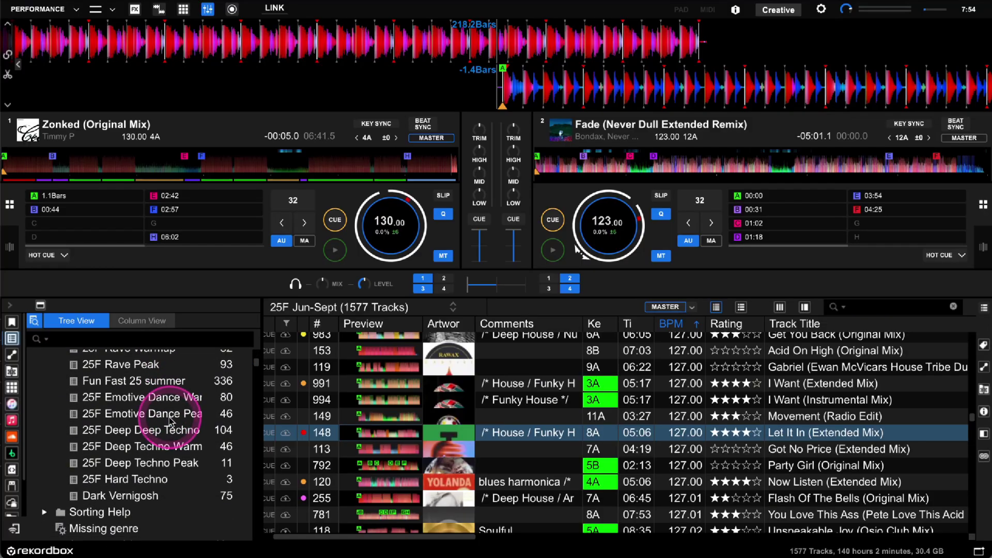
scroll(170, 422, "up", 10)
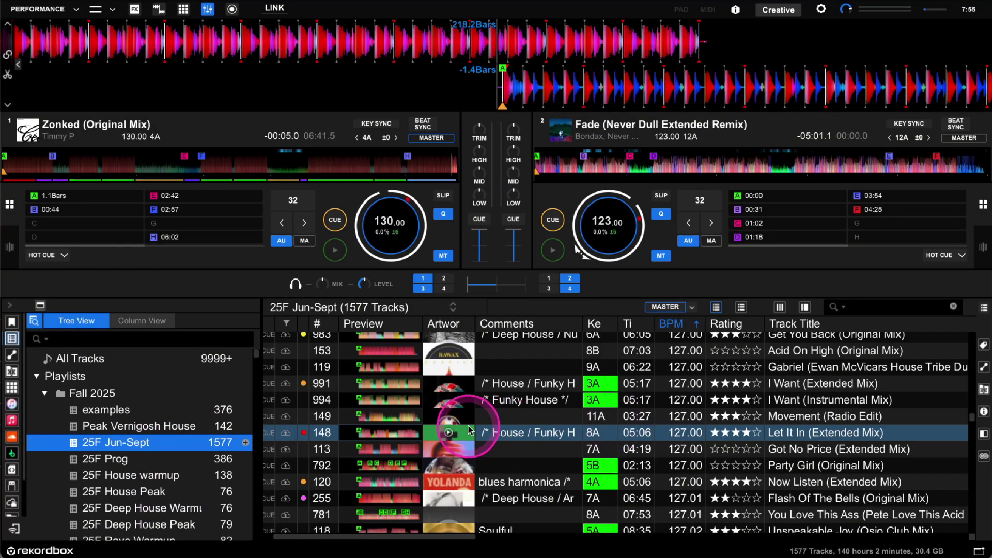
Check which playlists and histories contain the tracks Let It In (Extended Mix) and Now Listen (Extended Mix)
left_click(814, 436)
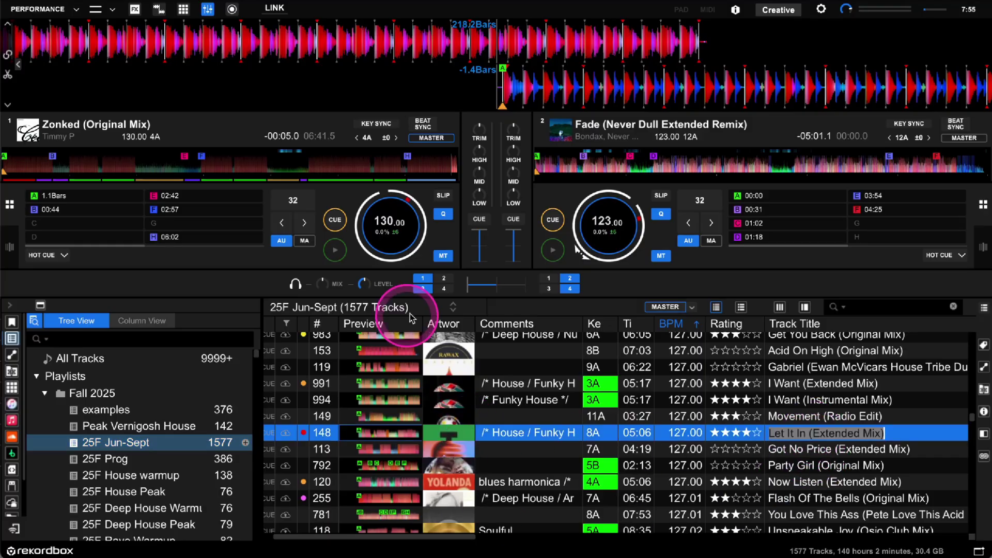
left_click(822, 486)
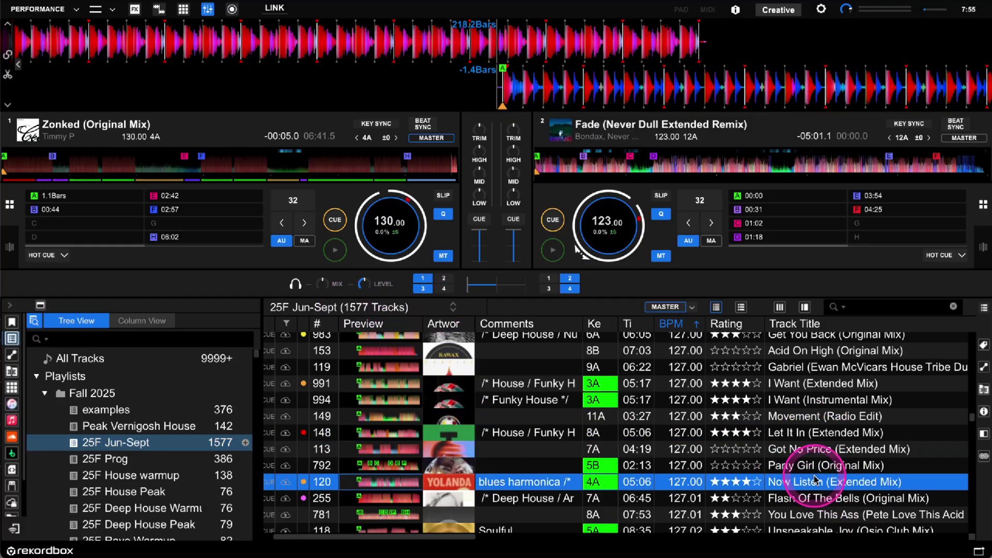
left_click(754, 433)
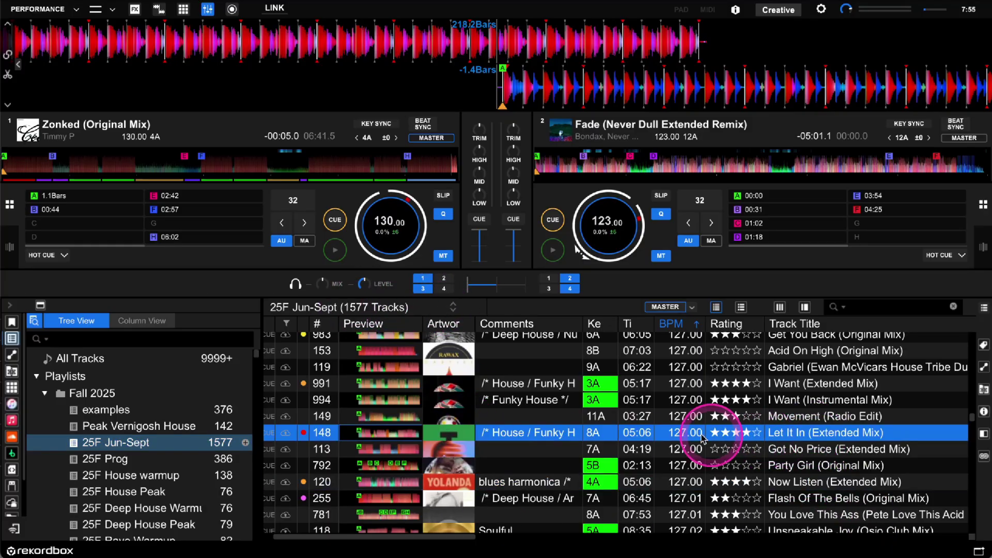
left_click(364, 305)
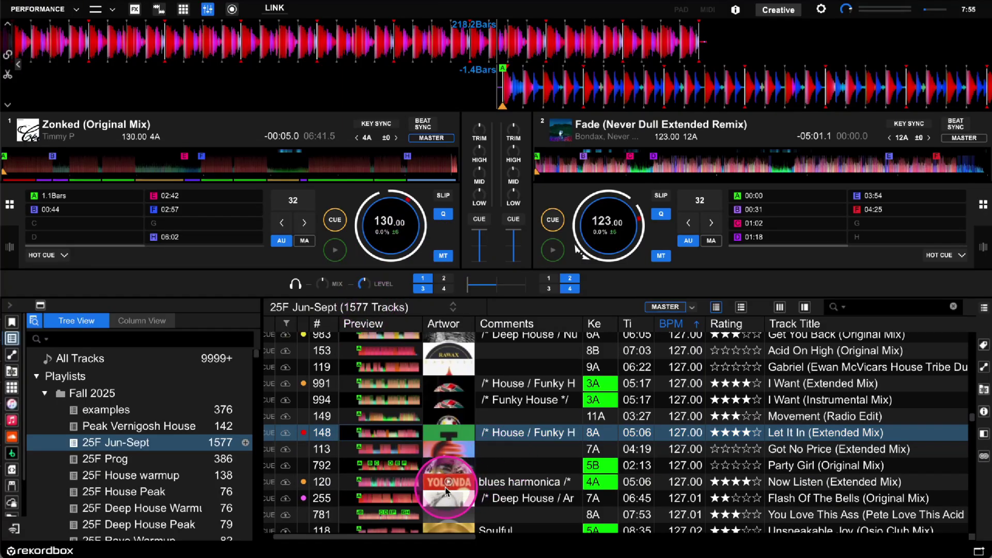
left_click(553, 485)
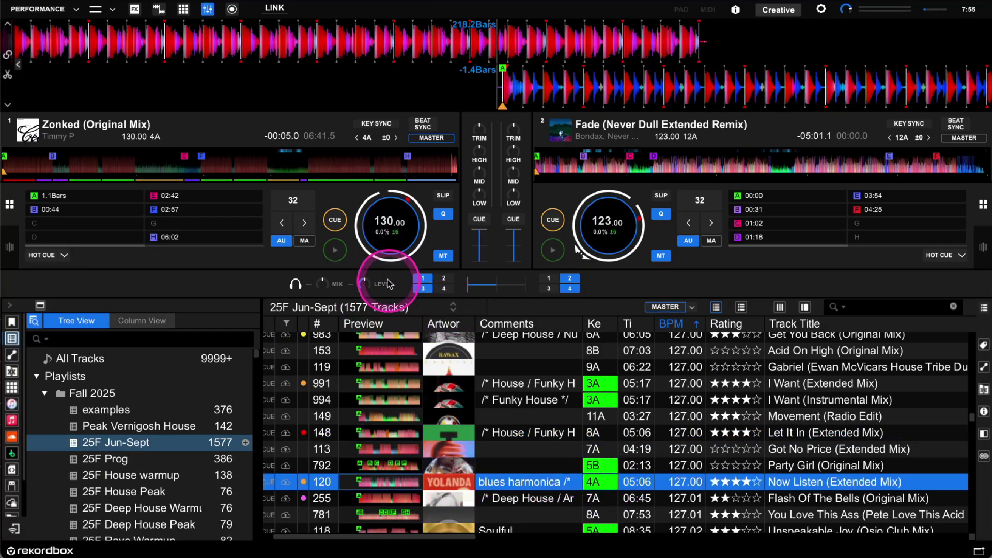
left_click(410, 309)
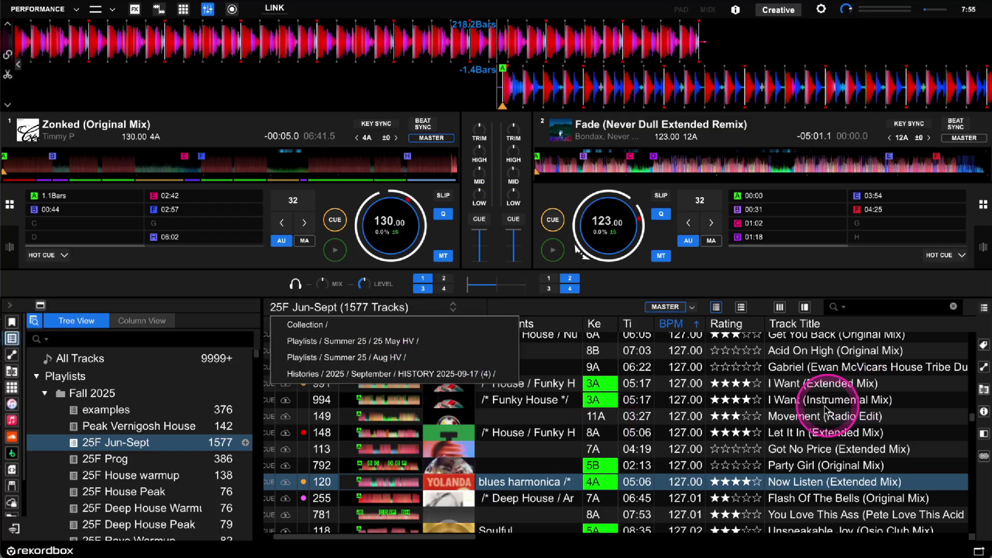
left_click(797, 475)
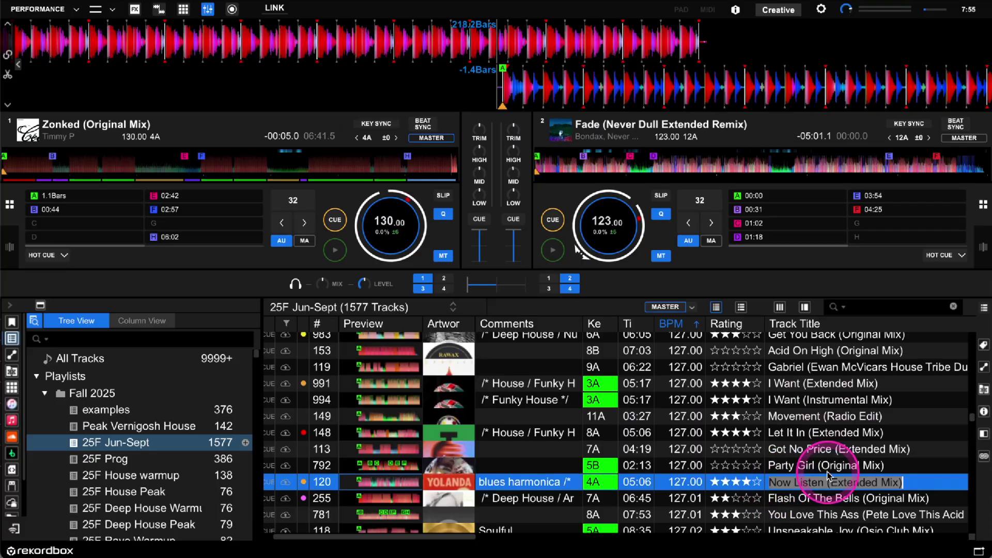
left_click(813, 336)
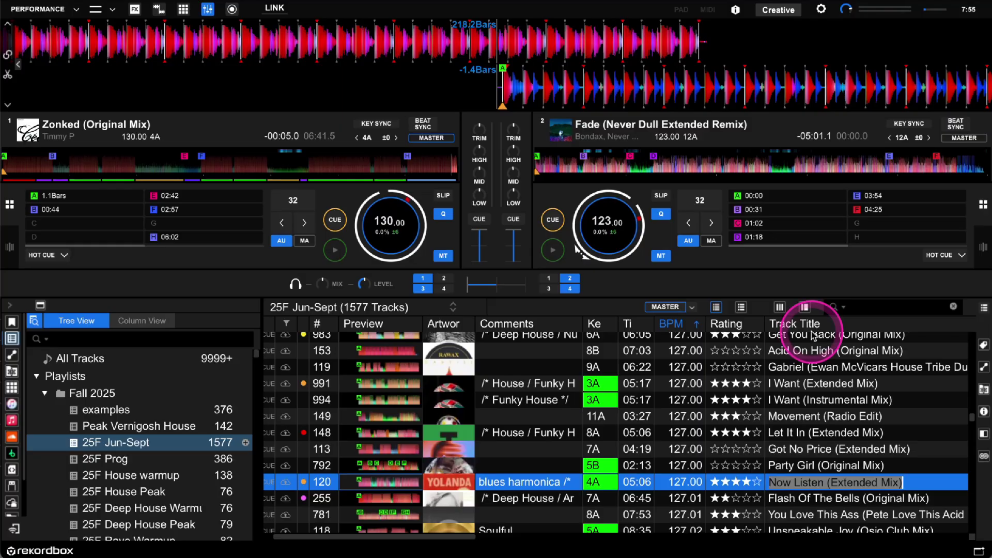